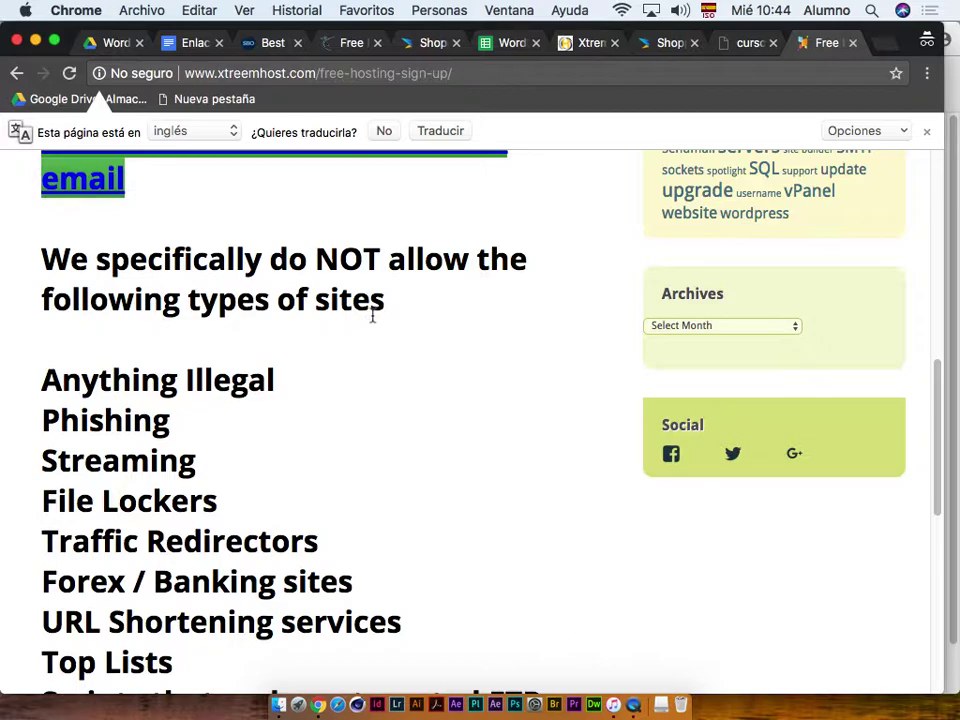
Scroll through the sign-up confirmation page showing the activation email notice
drag(937, 368, 940, 316)
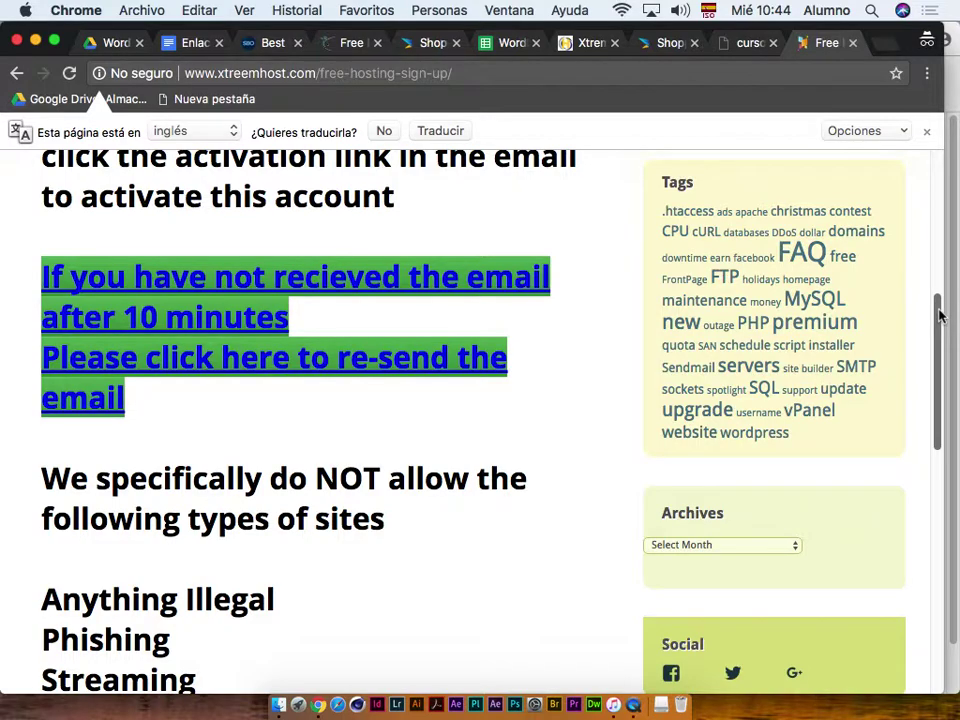
drag(940, 316, 620, 175)
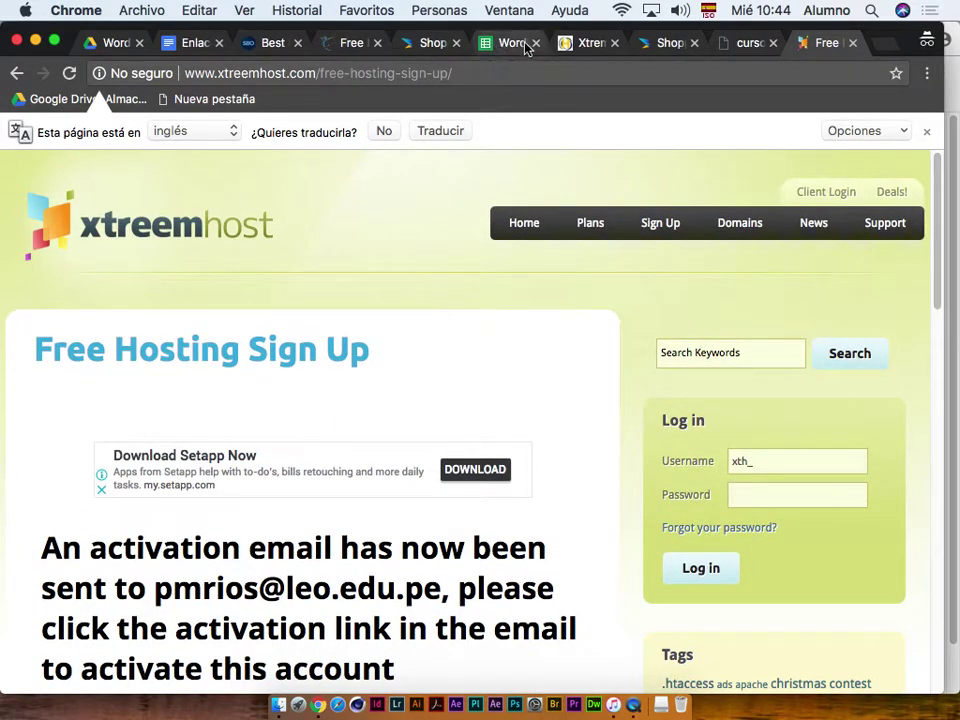
Open Gmail in a new tab from the Google apps grid in Drive
click(117, 40)
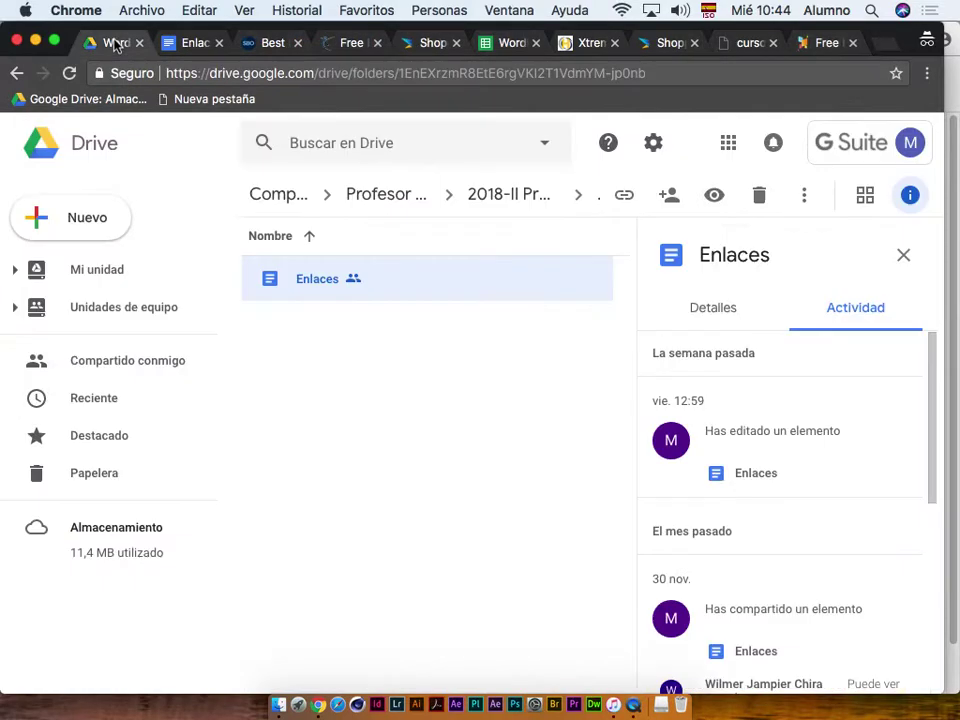
click(720, 153)
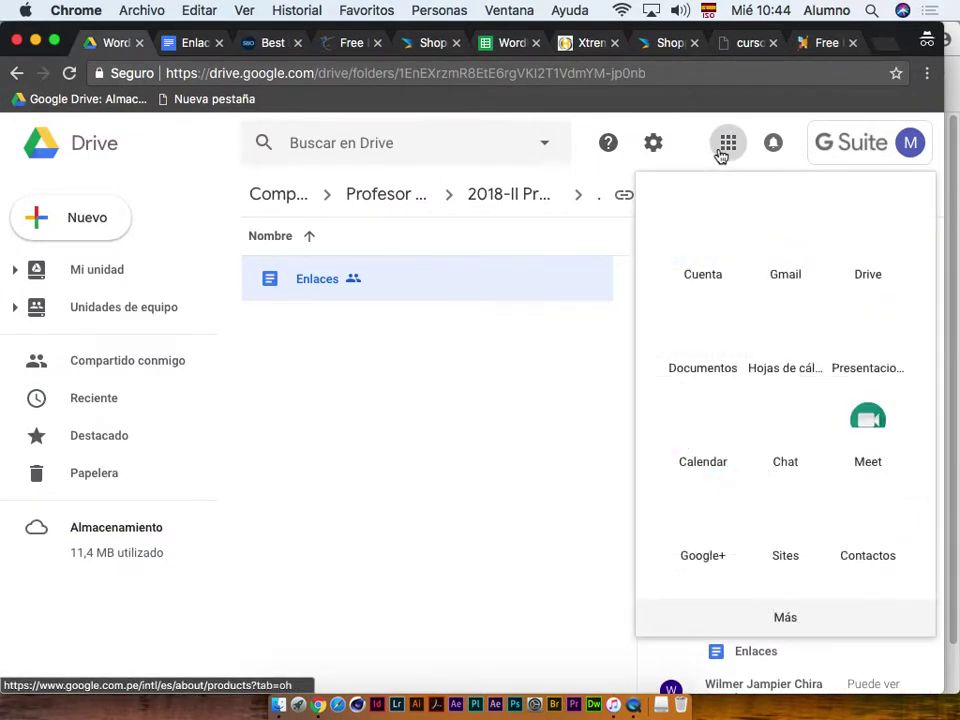
click(763, 253)
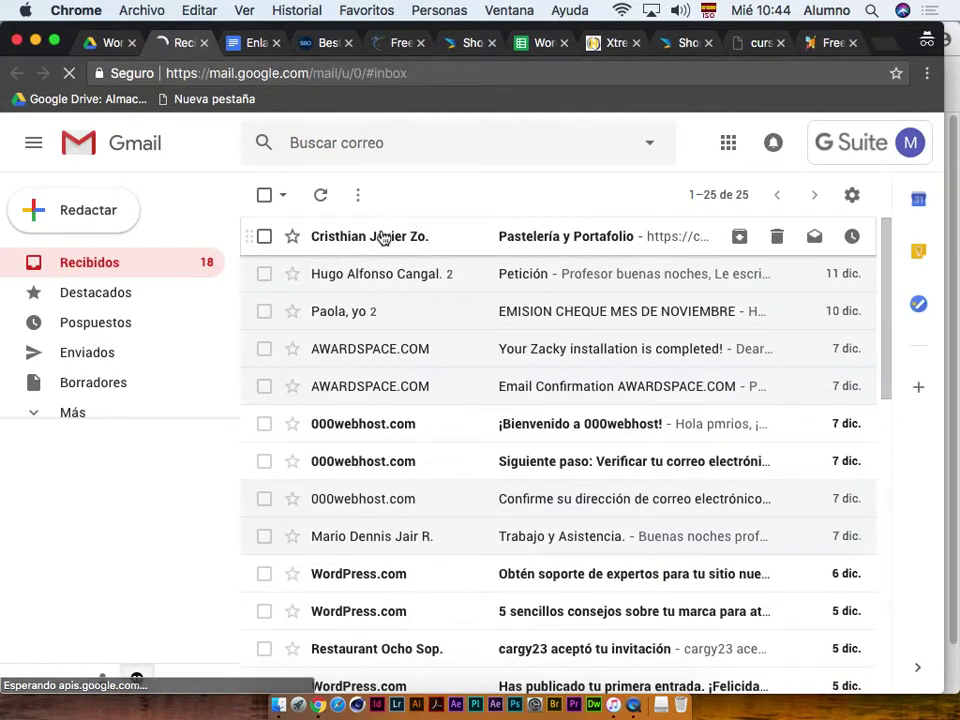
Recheck the filled xtreemhost sign-up form and activation notice, then return to the Gmail inbox
click(825, 43)
scroll(935, 252, down, 1)
drag(935, 252, 930, 181)
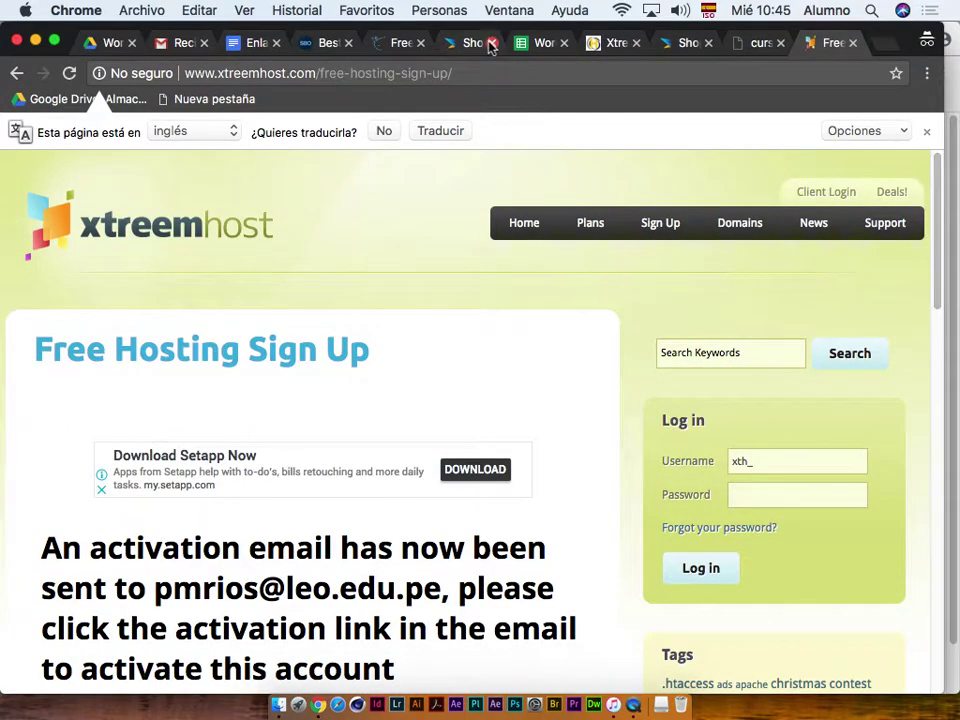
click(17, 74)
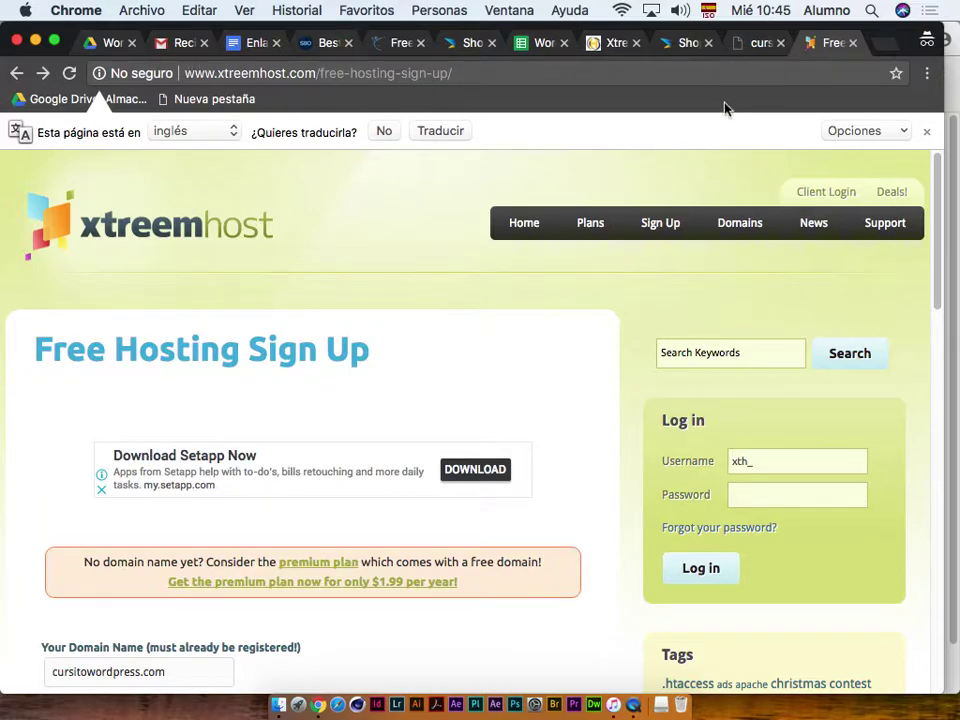
mouse_move(950, 235)
mouse_down()
mouse_move(953, 380)
mouse_move(953, 218)
mouse_up()
click(43, 74)
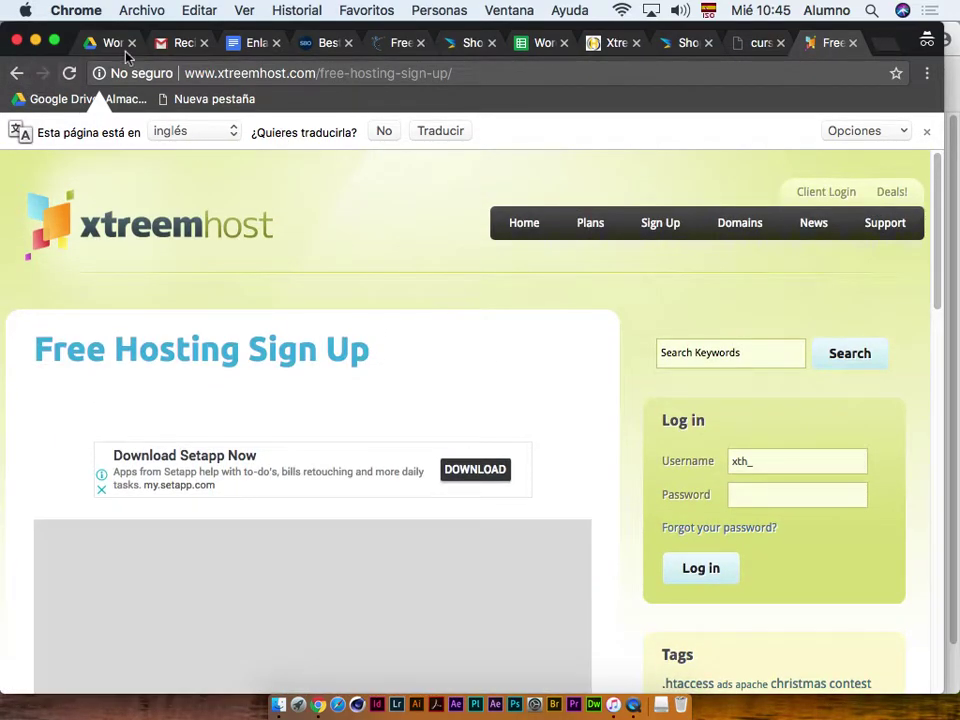
click(178, 43)
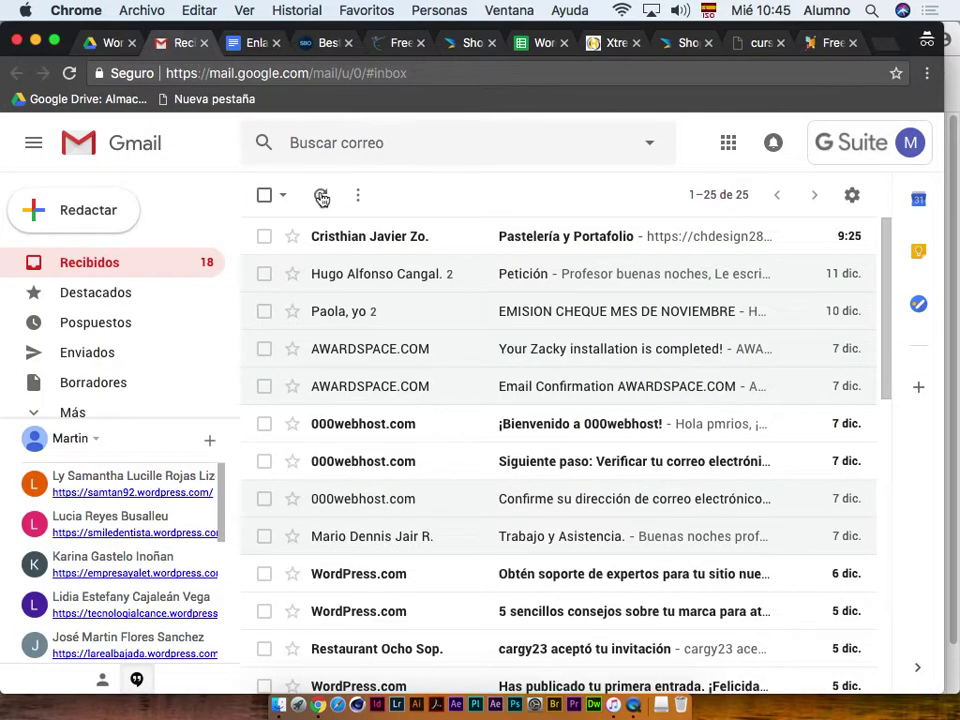
Open the xtreemhost activation email from the Spam label and follow its activation link
click(62, 413)
drag(231, 300, 220, 368)
click(95, 372)
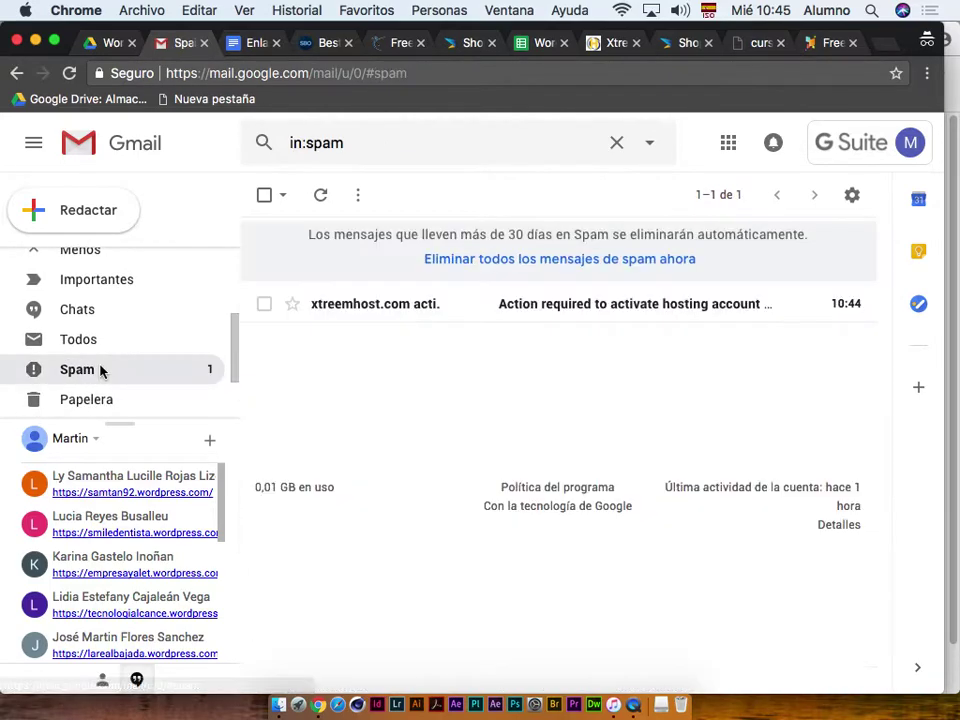
click(386, 312)
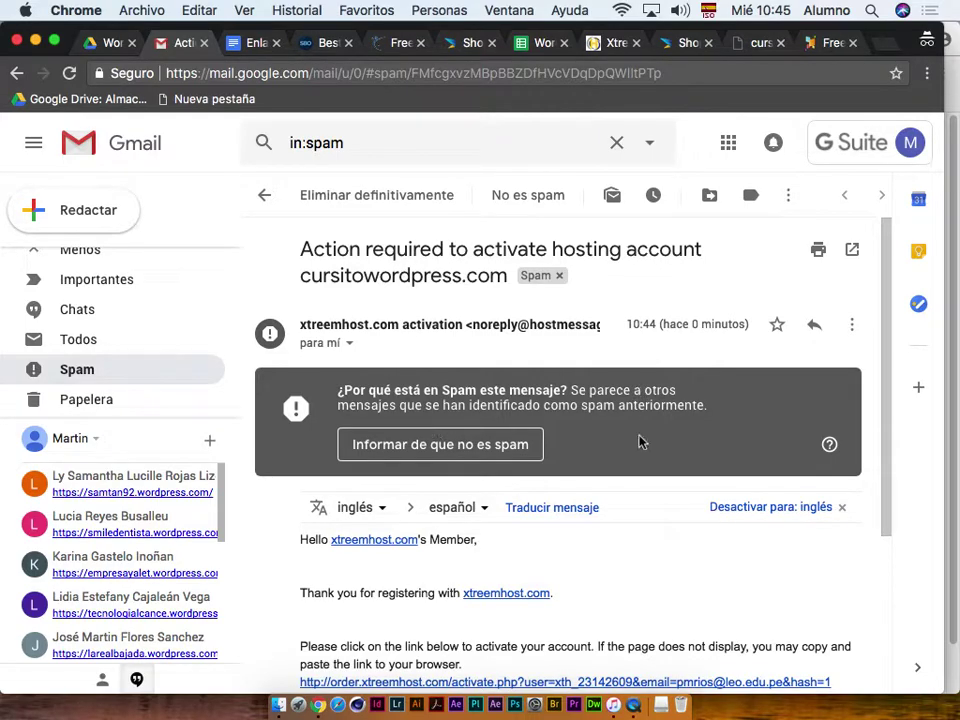
drag(885, 321, 889, 411)
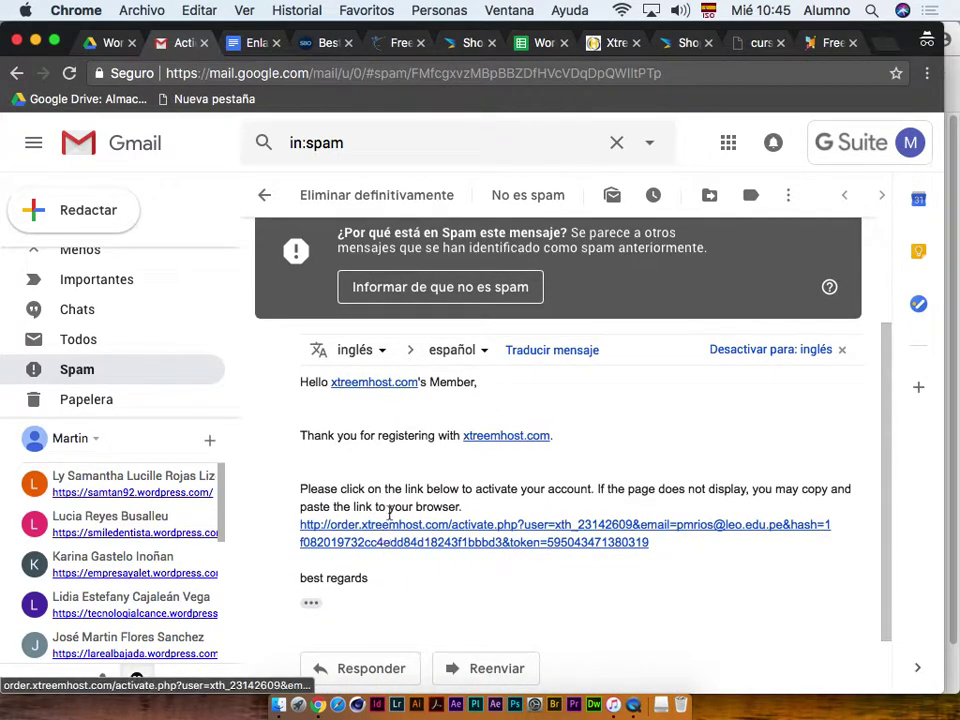
click(452, 528)
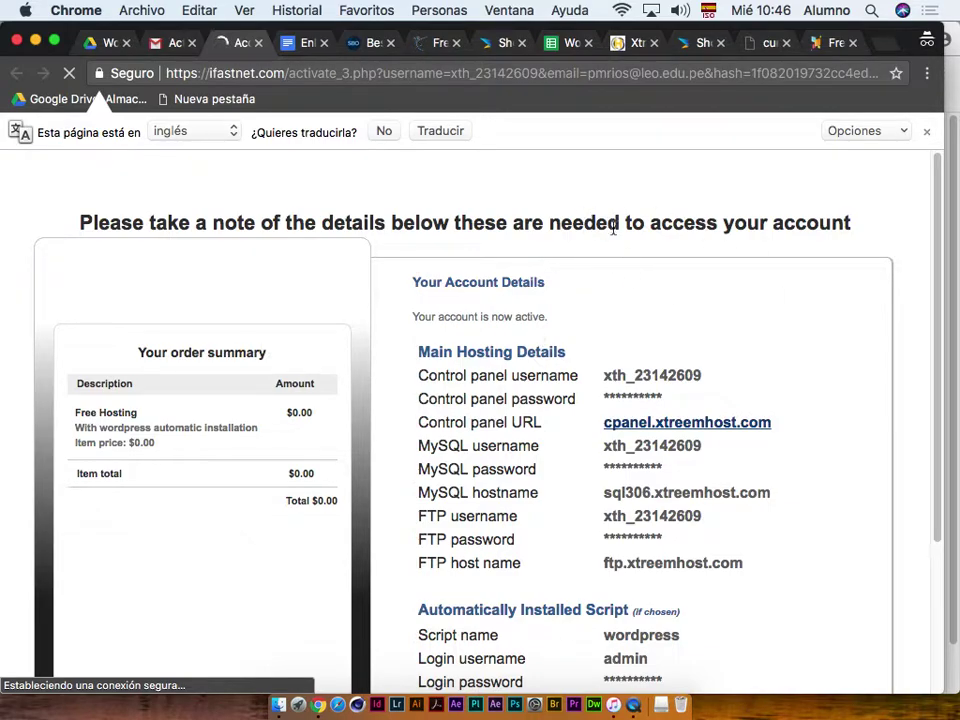
Open the site's home page in a new tab and check whether it loads
drag(938, 228, 928, 287)
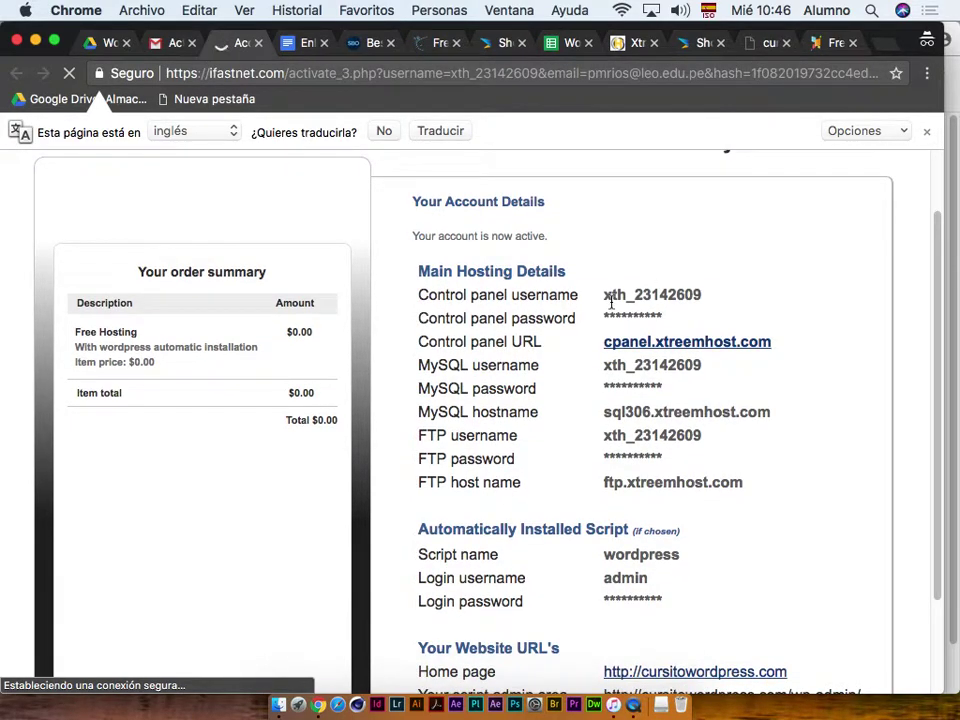
drag(943, 306, 930, 378)
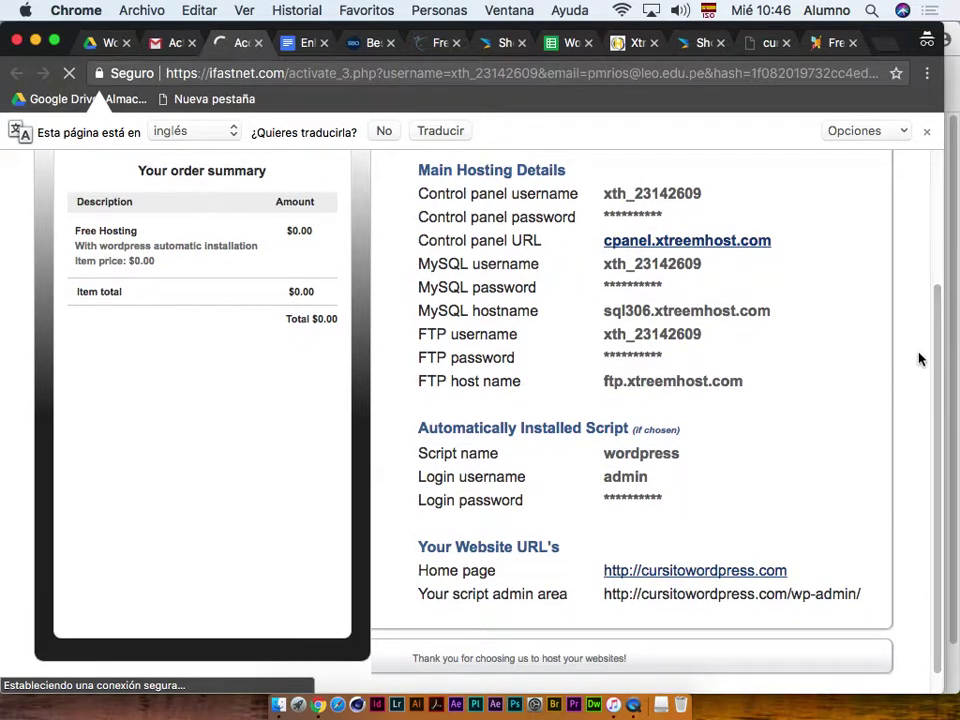
super+click(700, 572)
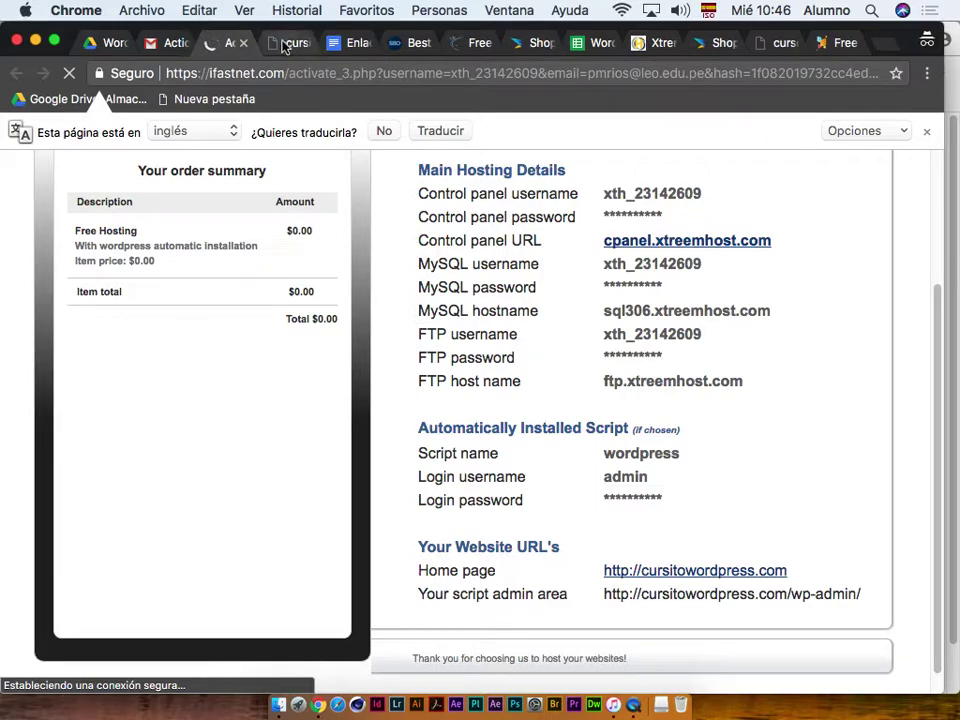
click(286, 45)
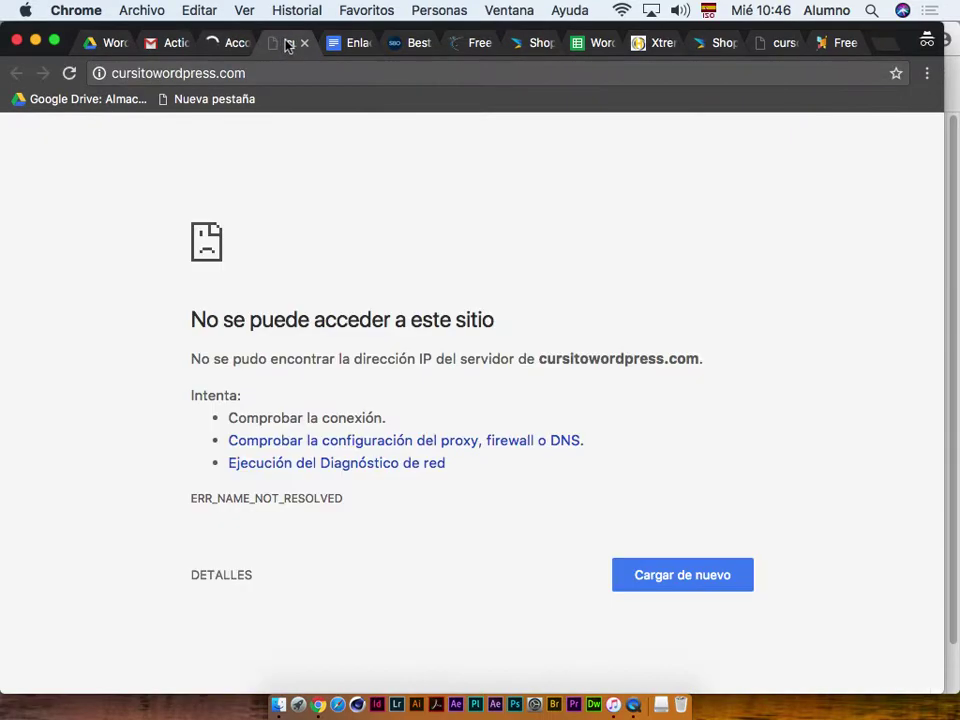
click(229, 45)
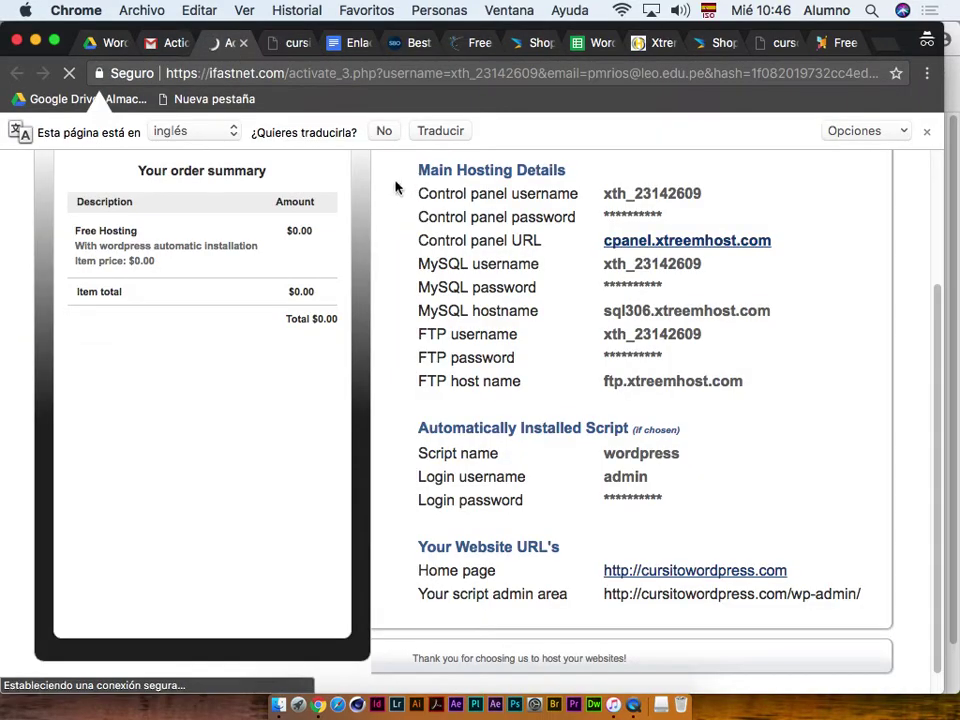
Open the cPanel login in a new tab and select the control panel username for copying
drag(939, 439, 943, 349)
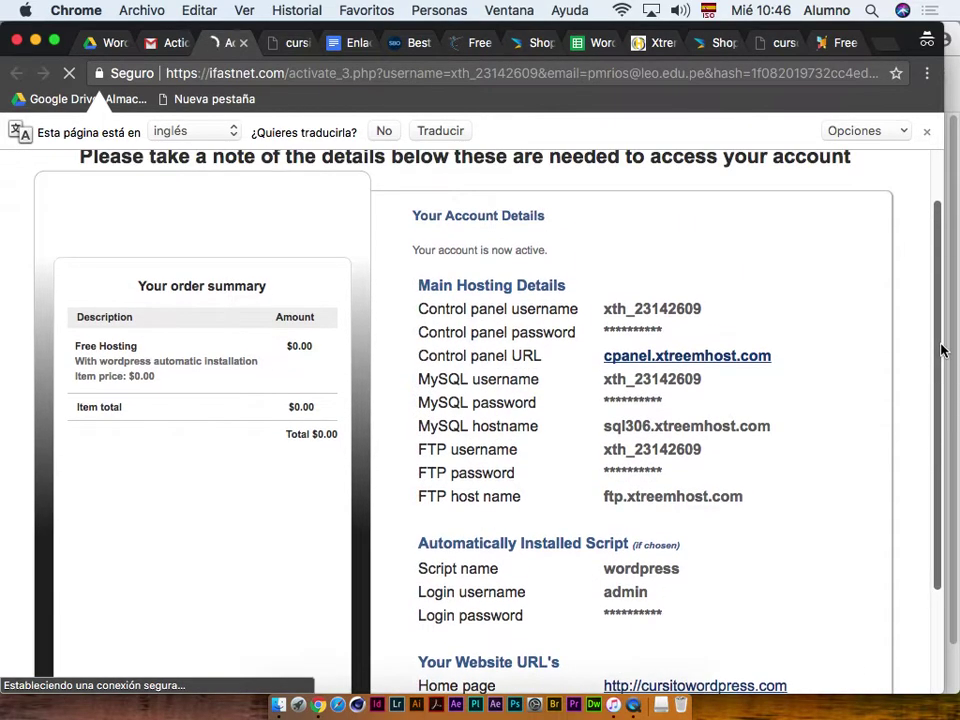
super+click(718, 362)
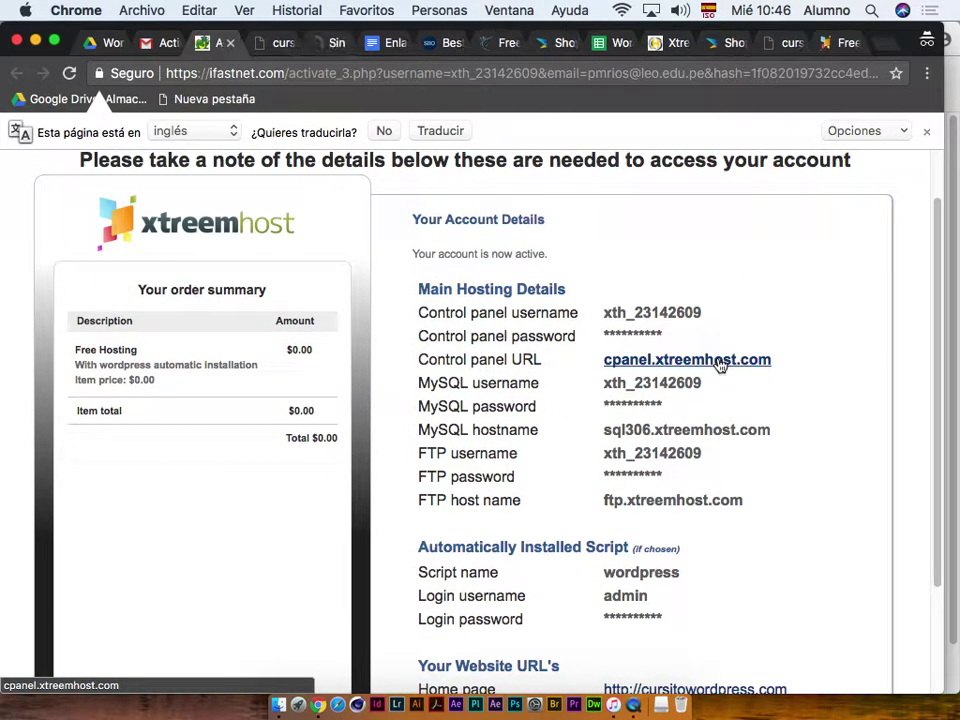
click(325, 45)
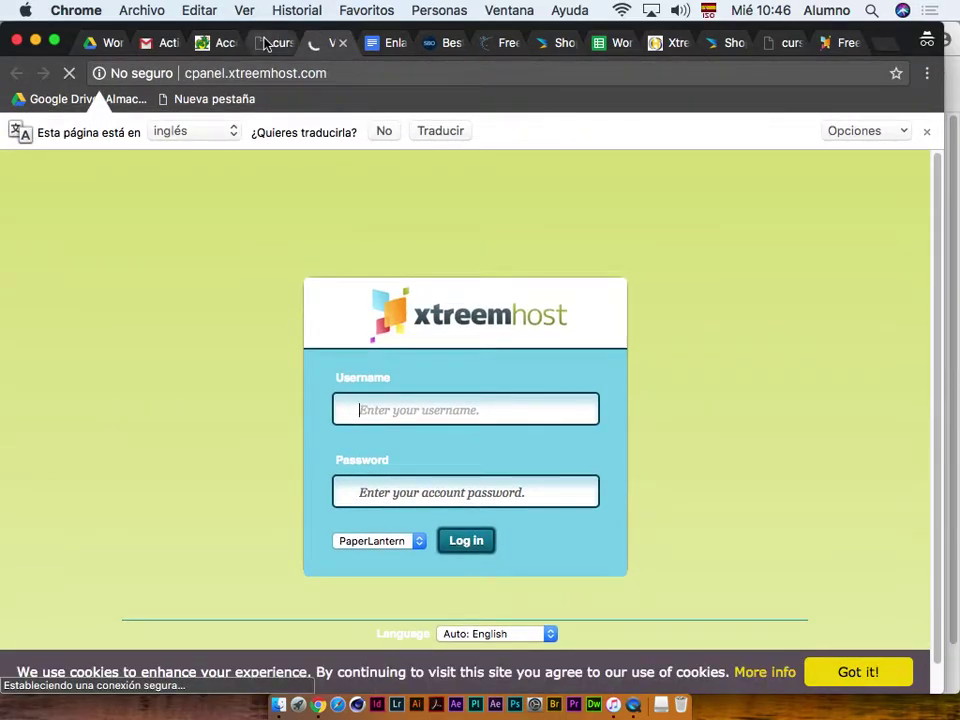
click(268, 43)
click(216, 45)
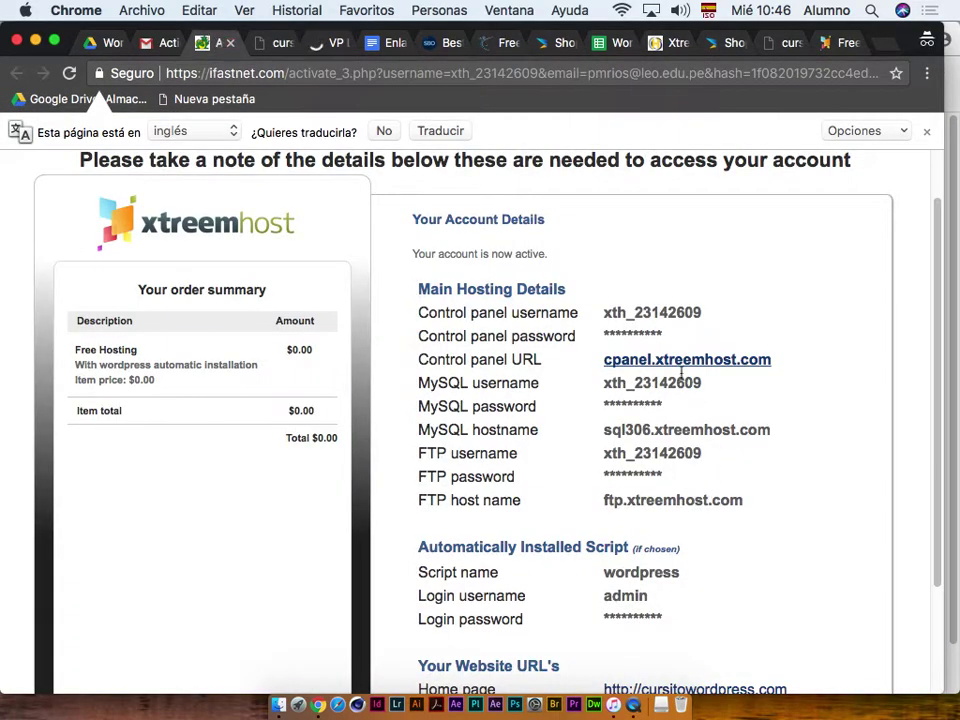
drag(711, 388, 637, 383)
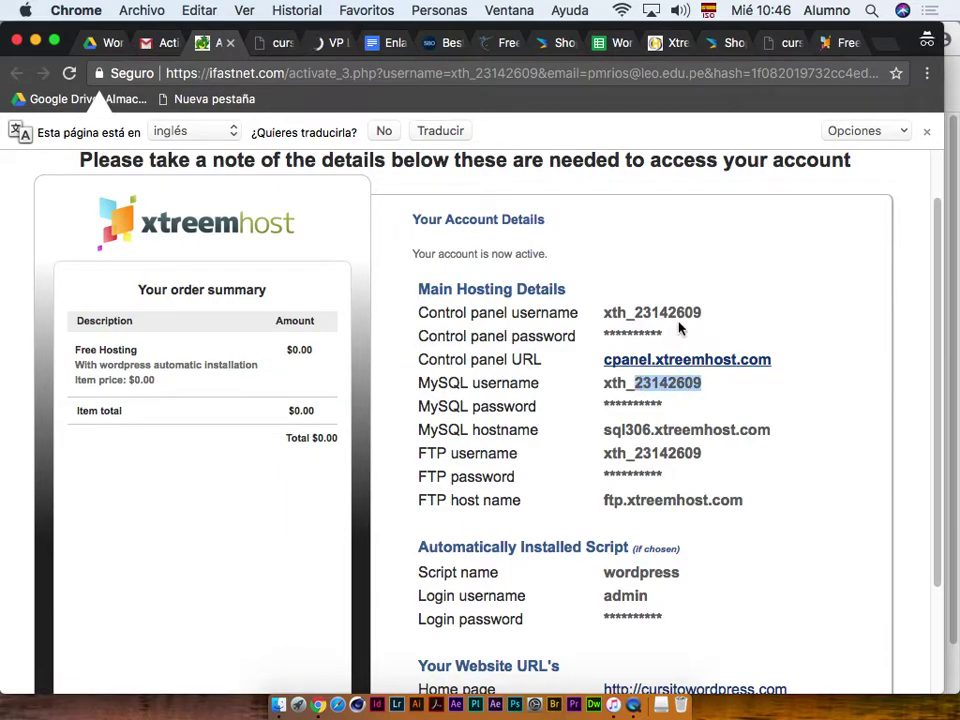
drag(707, 314, 605, 313)
key(super+c)
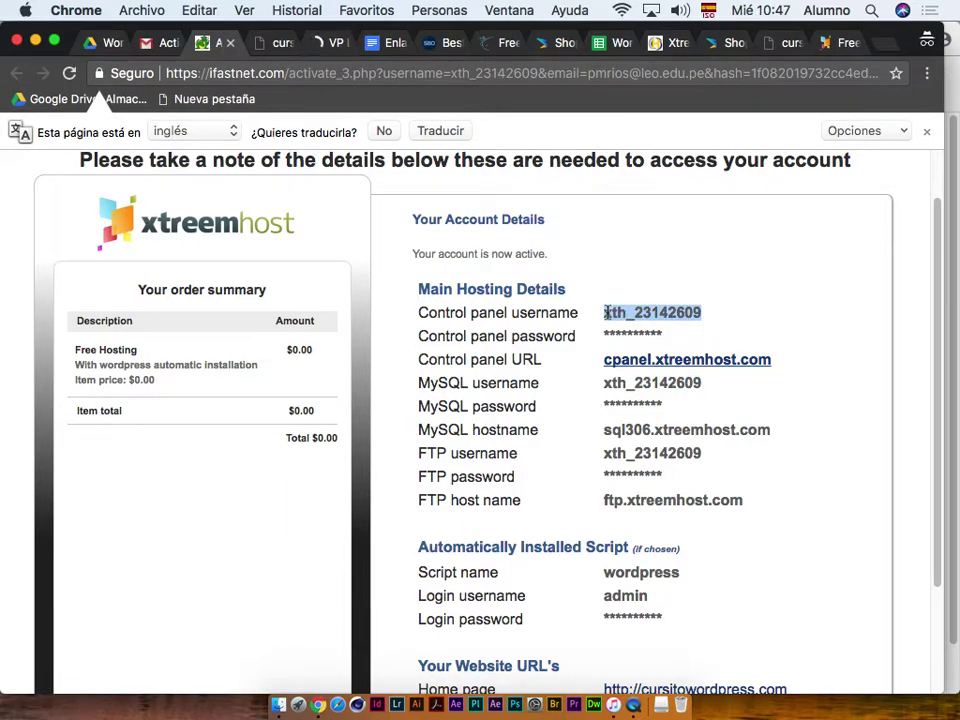
Log in to the control panel with the pasted username and the account password
click(272, 42)
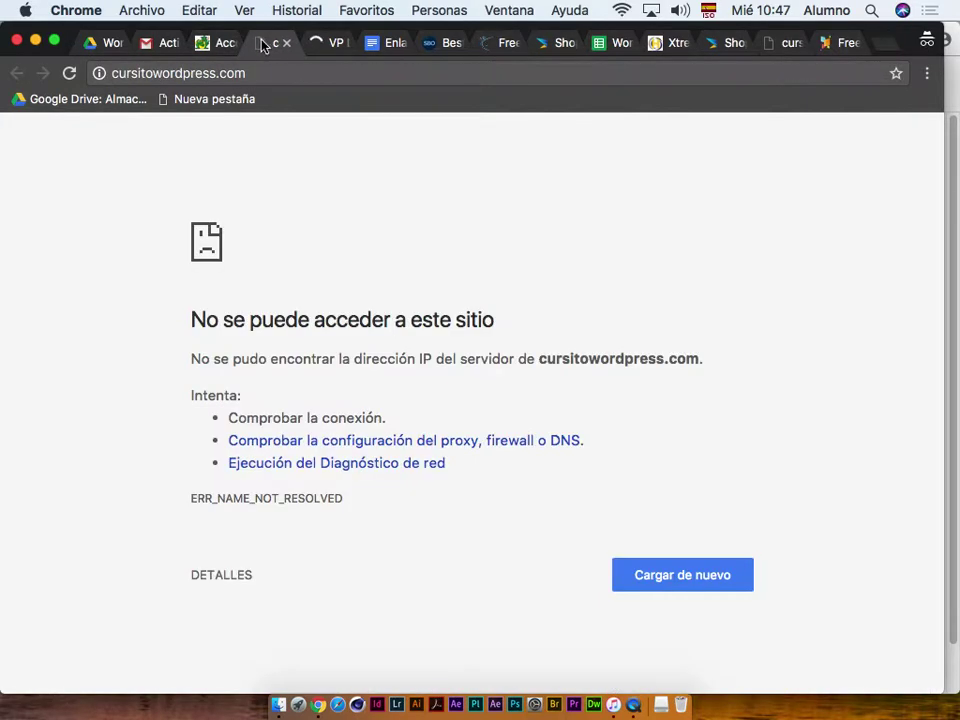
click(334, 42)
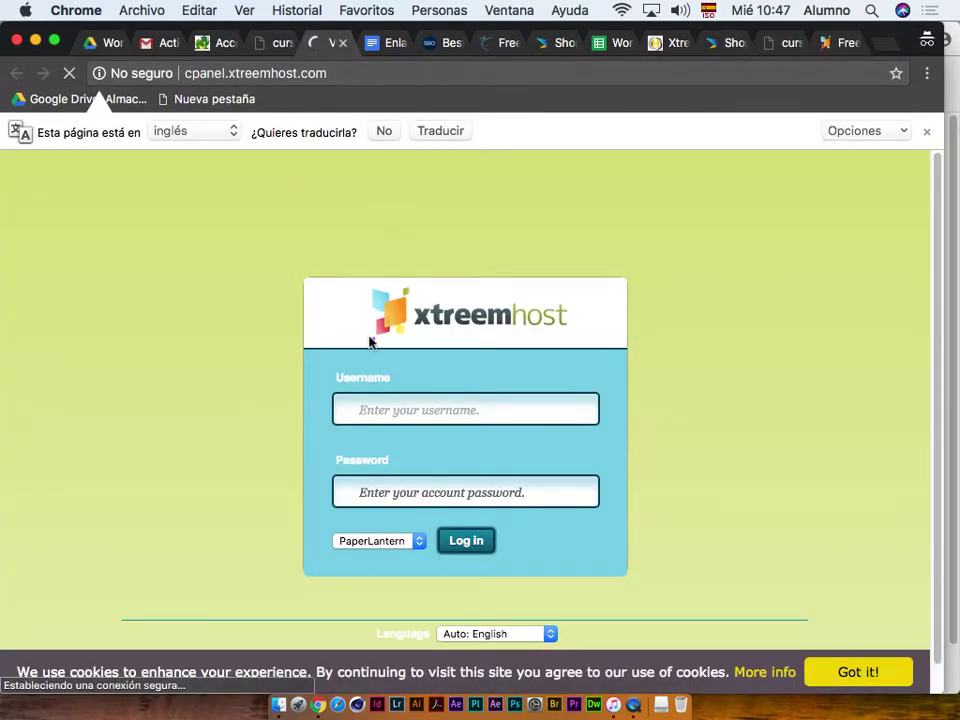
key(super+v)
click(418, 489)
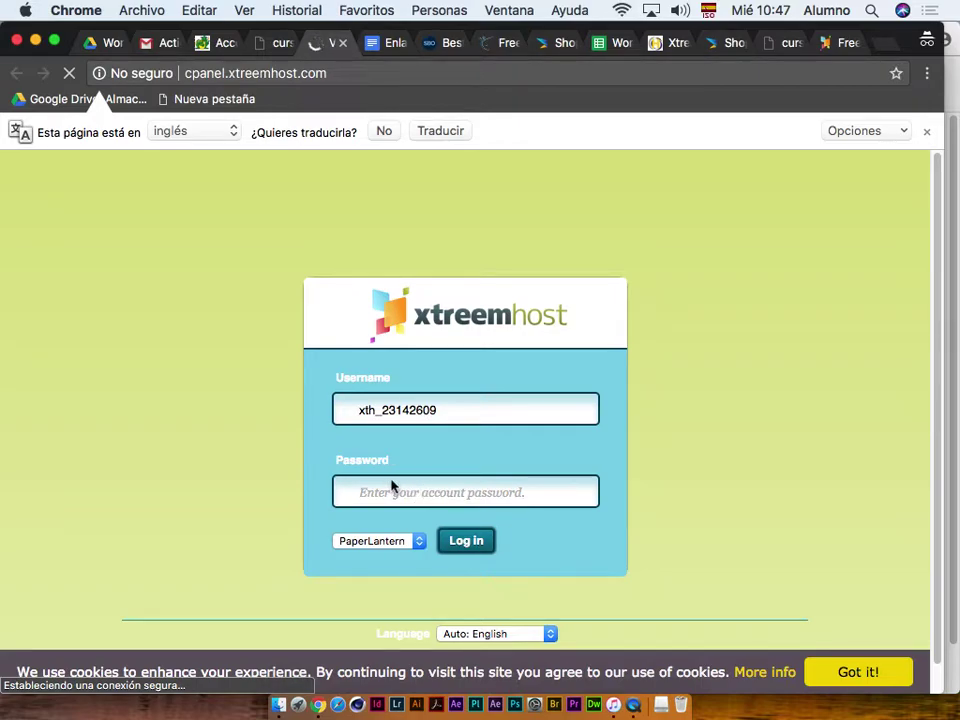
text(•)
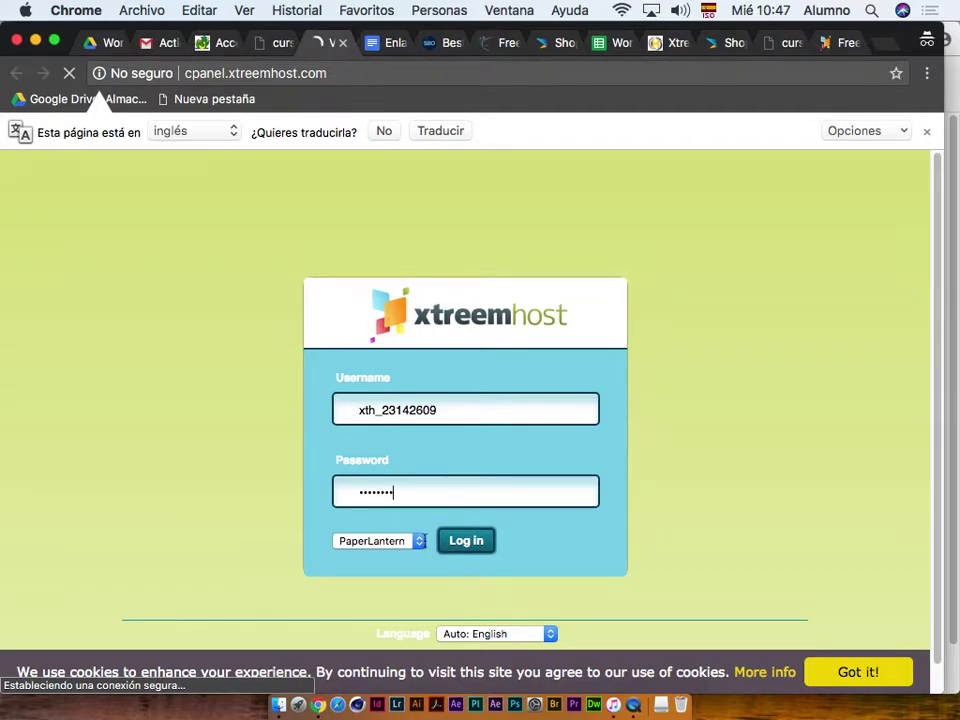
click(467, 545)
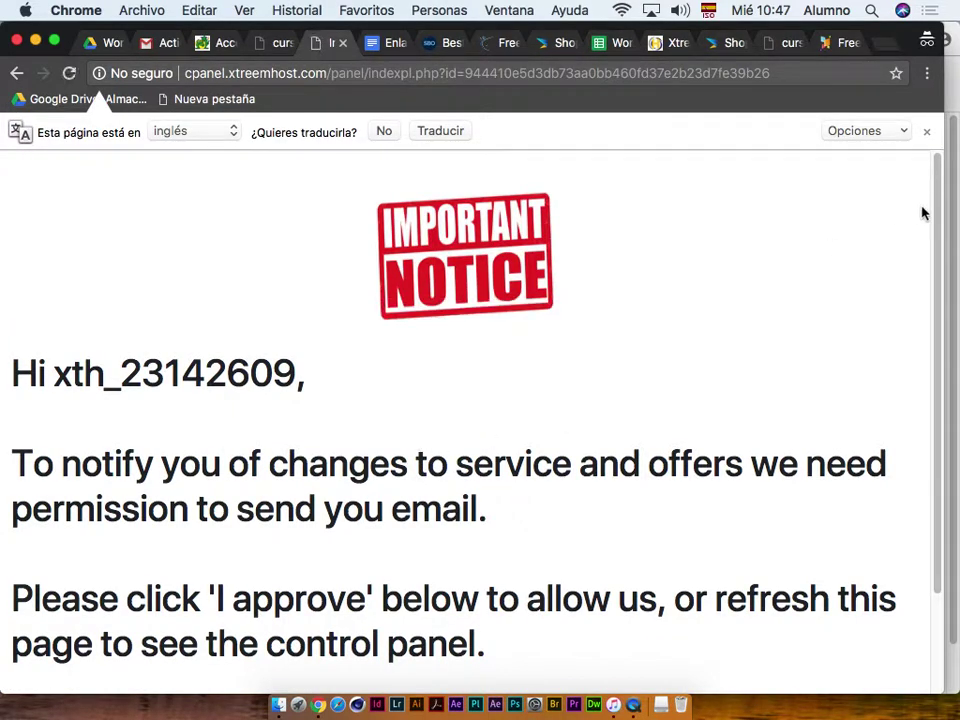
Approve the e-mail permission notice so the cPanel dashboard loads
drag(938, 210, 930, 313)
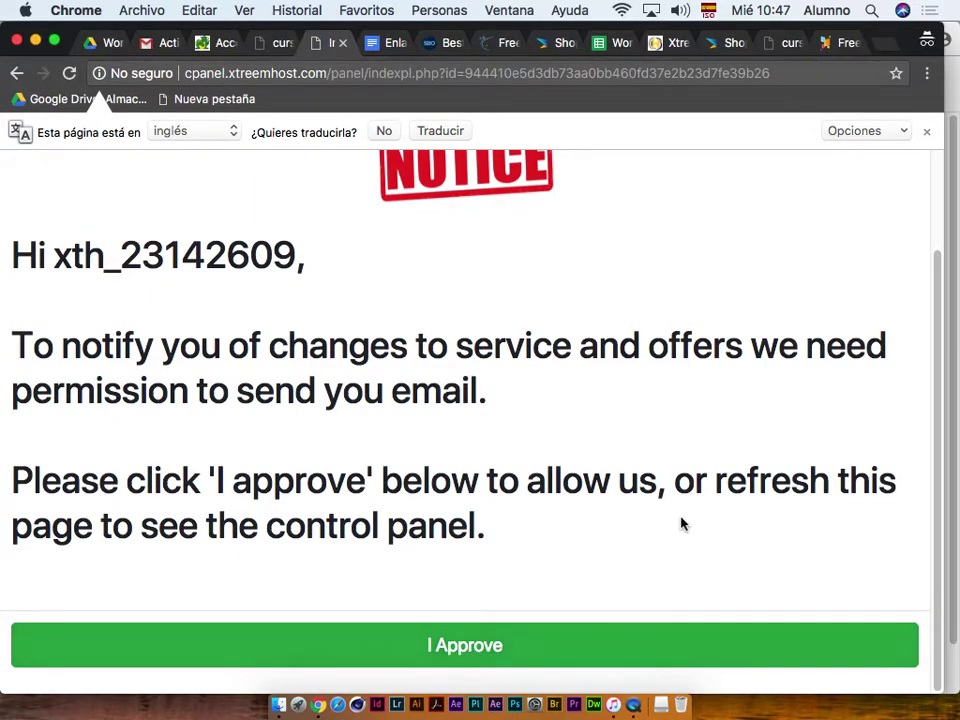
scroll(945, 399, up, 2)
scroll(934, 590, down, 2)
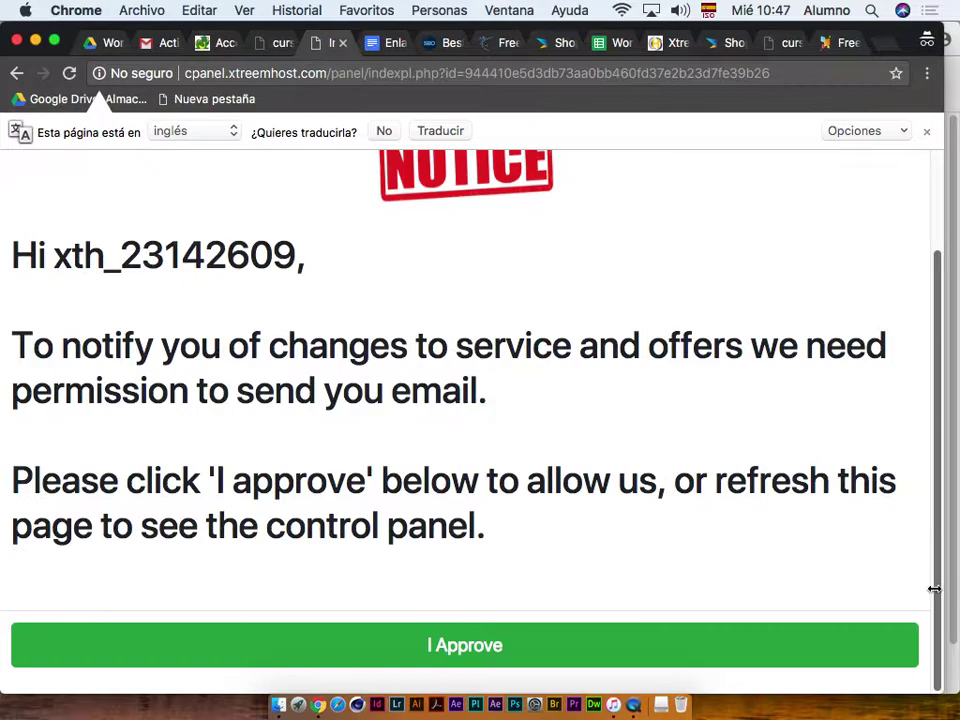
click(621, 654)
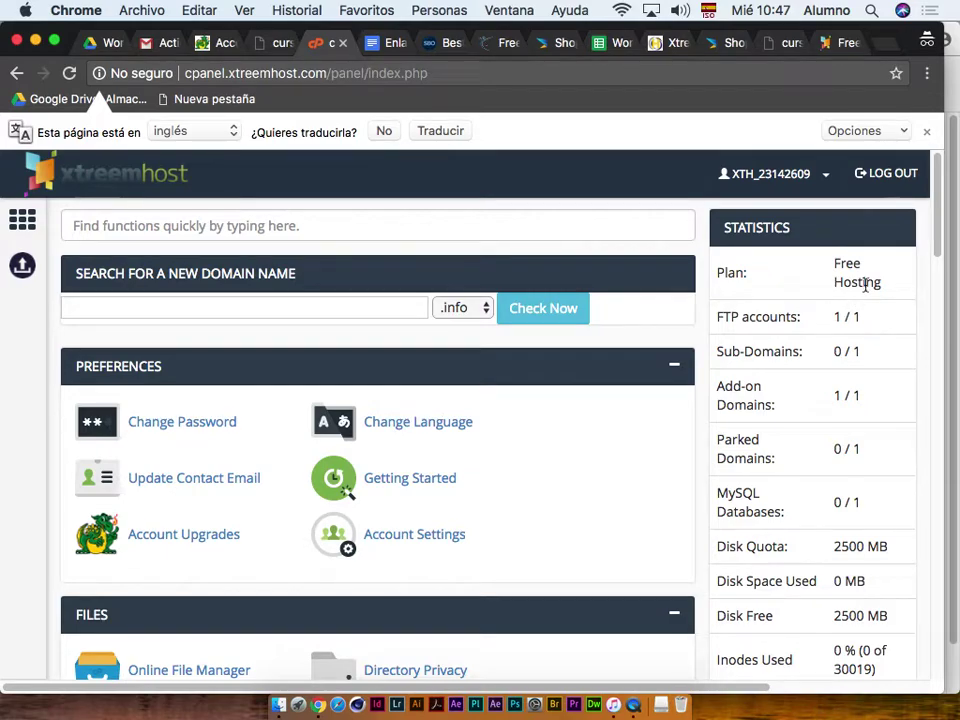
Scroll down to the Softaculous Apps Installer section and open the installer
drag(938, 224, 945, 612)
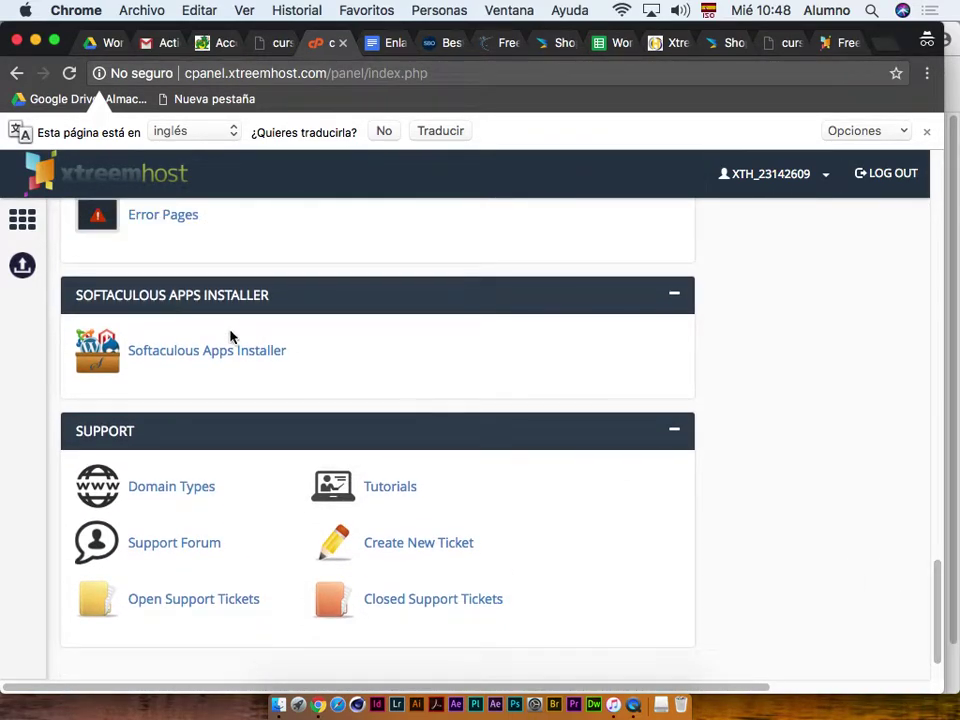
click(206, 350)
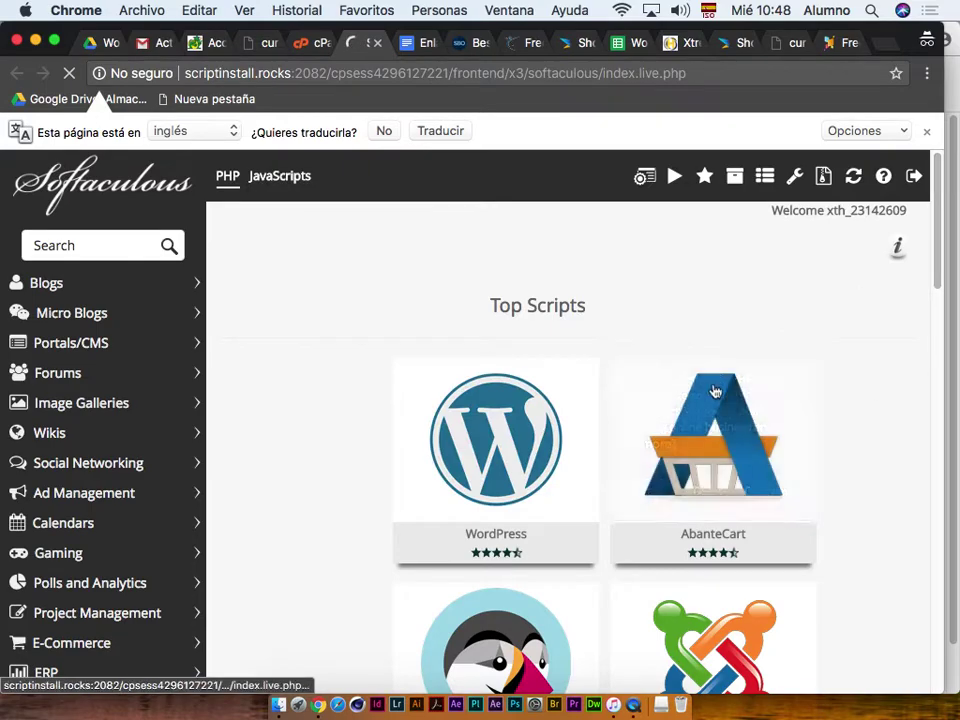
Open the WordPress install form, keeping cursitowordpress.com as the install domain
mouse_move(581, 508)
click(426, 493)
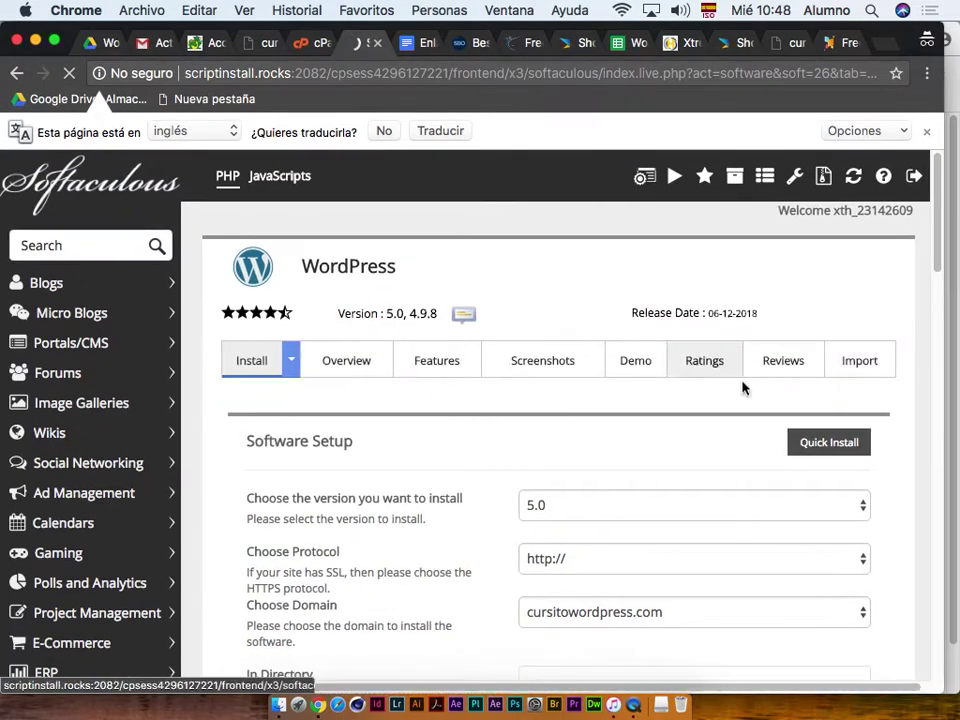
drag(938, 265, 937, 296)
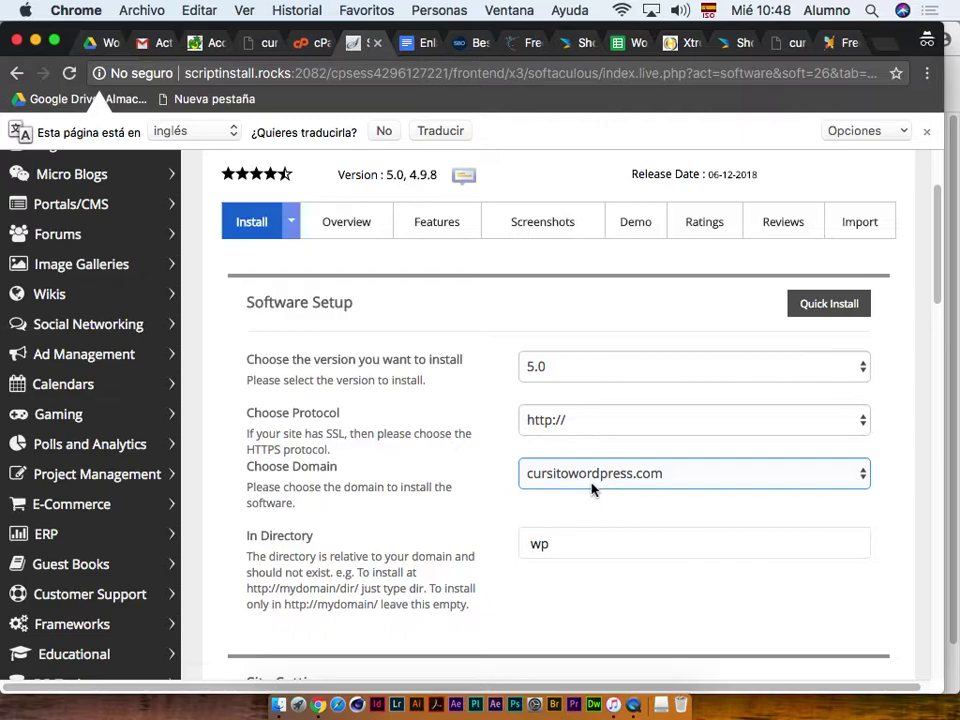
click(594, 489)
key(Return)
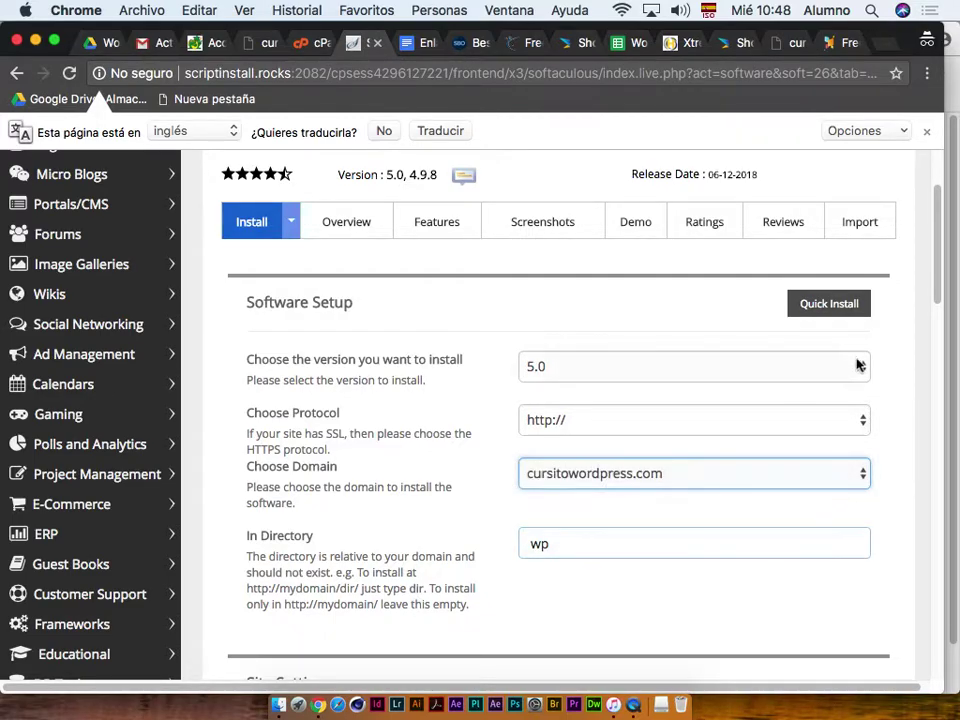
Replace the site name My Blog with 'Curso Wordpress'
drag(937, 289, 945, 372)
click(623, 388)
key(super+a)
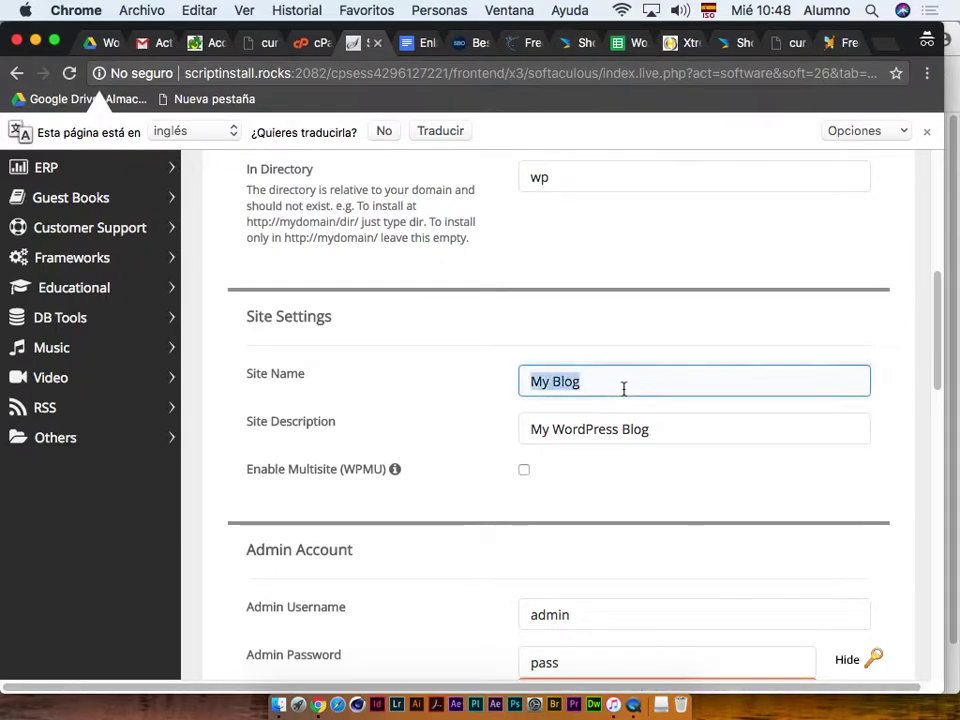
text(Curso Wor)
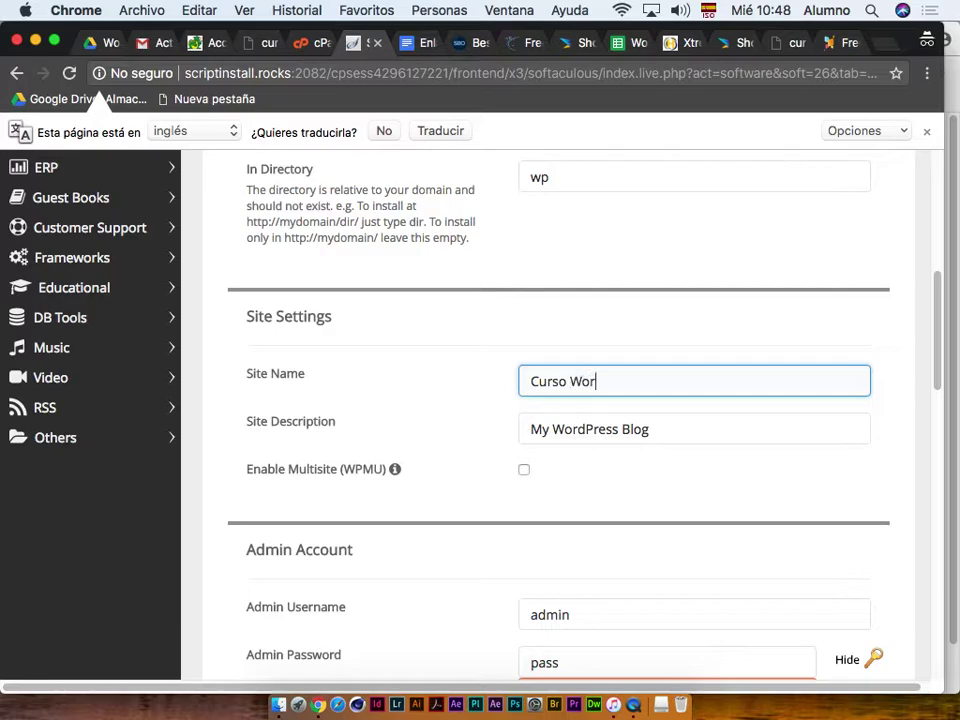
text(dpress)
key(BackSpace)
key(BackSpace)
text(ess)
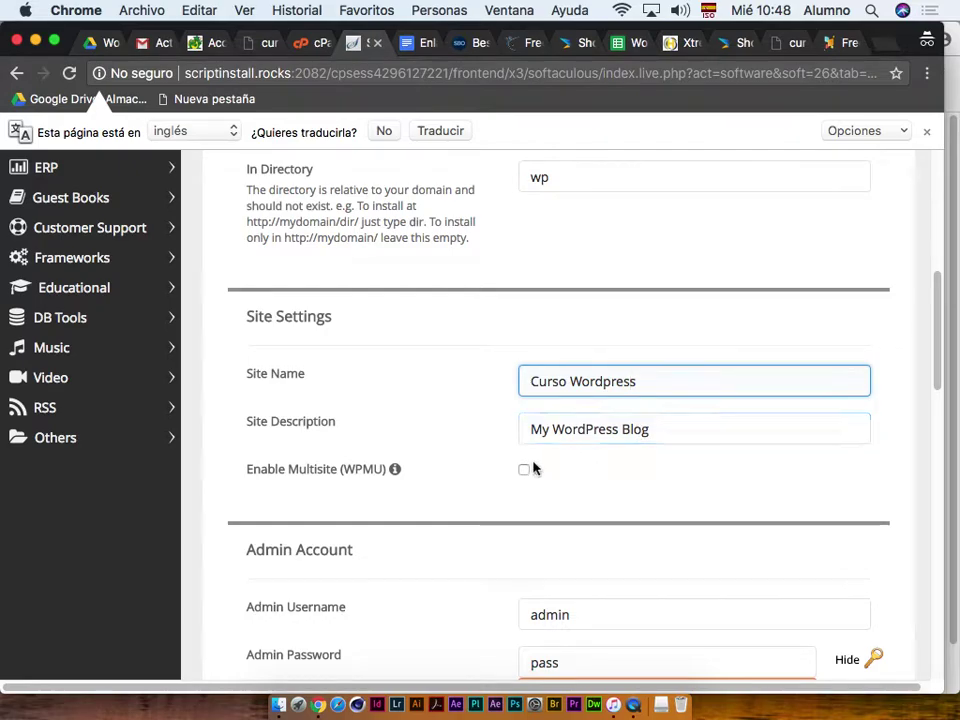
Replace the default admin username and enter a new admin password
drag(932, 309, 938, 370)
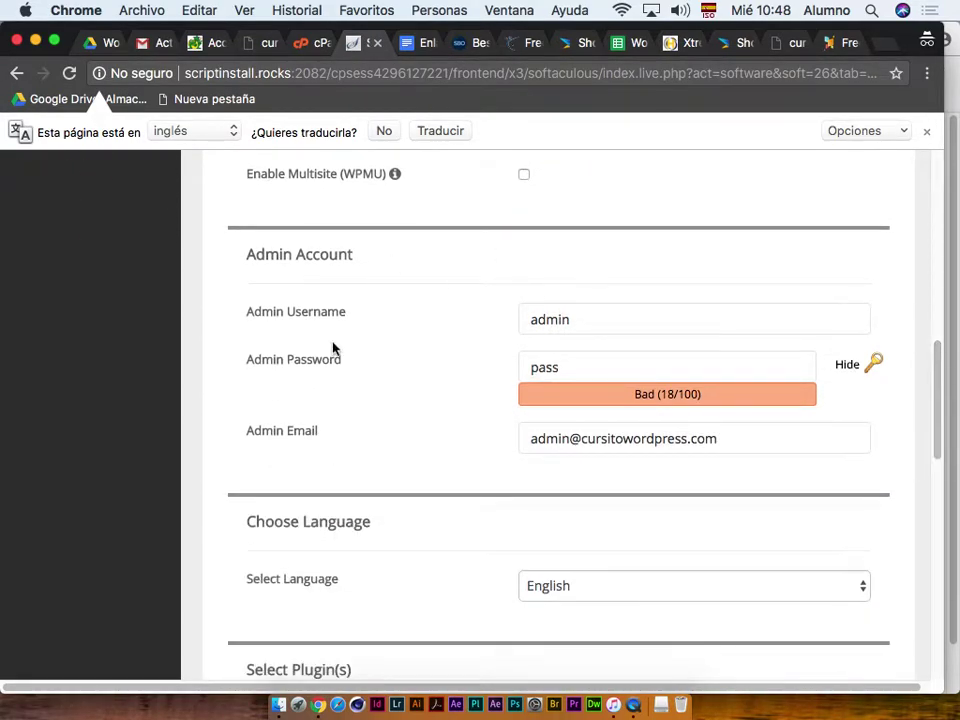
double_click(585, 323)
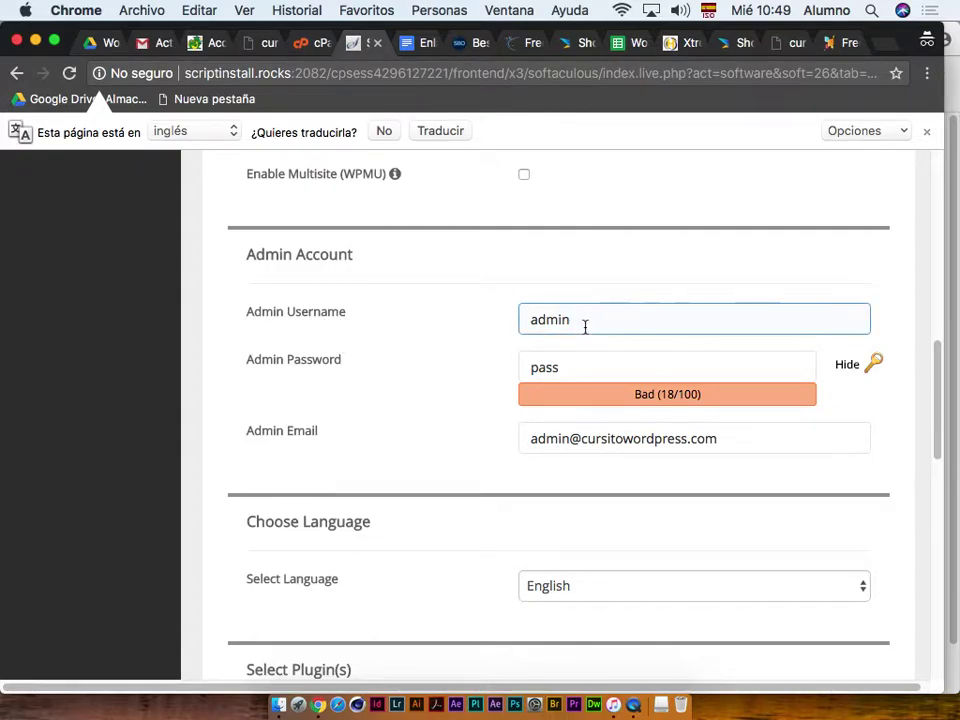
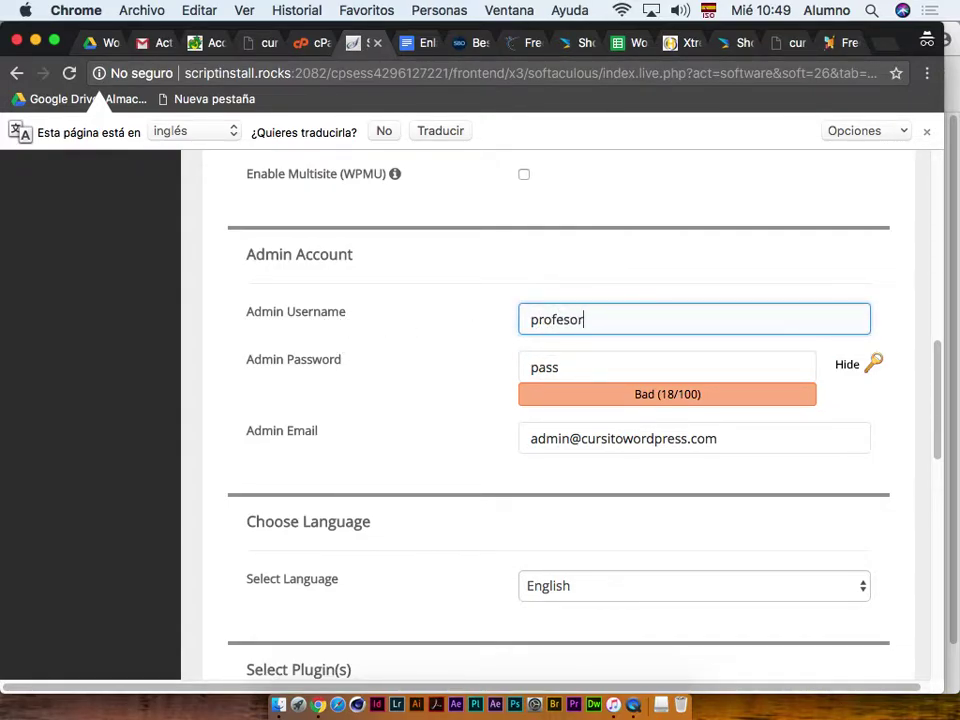
key(Tab)
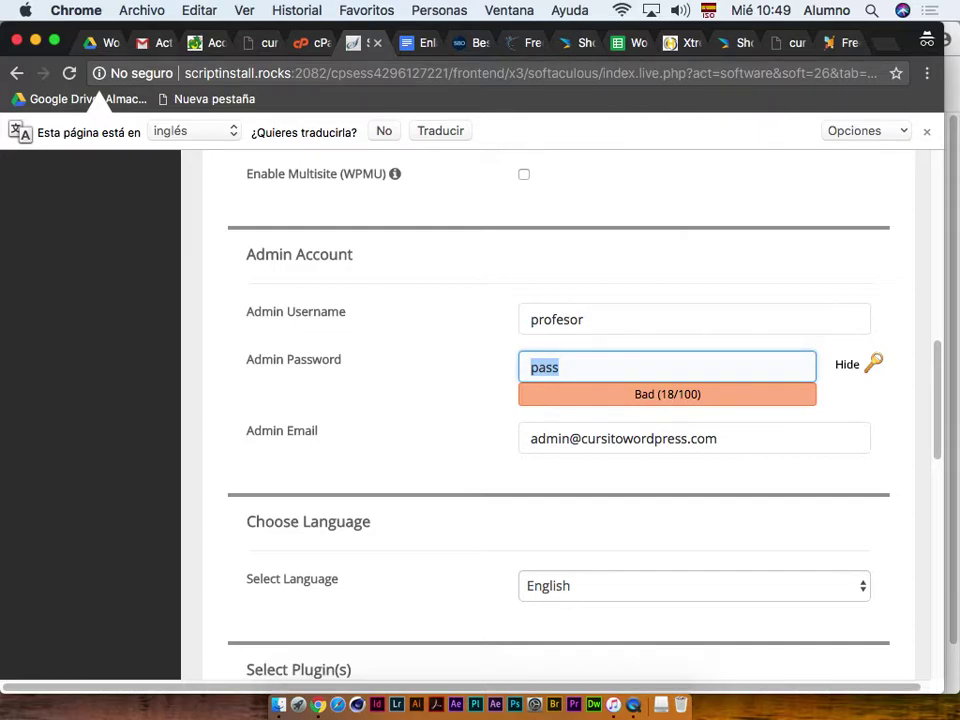
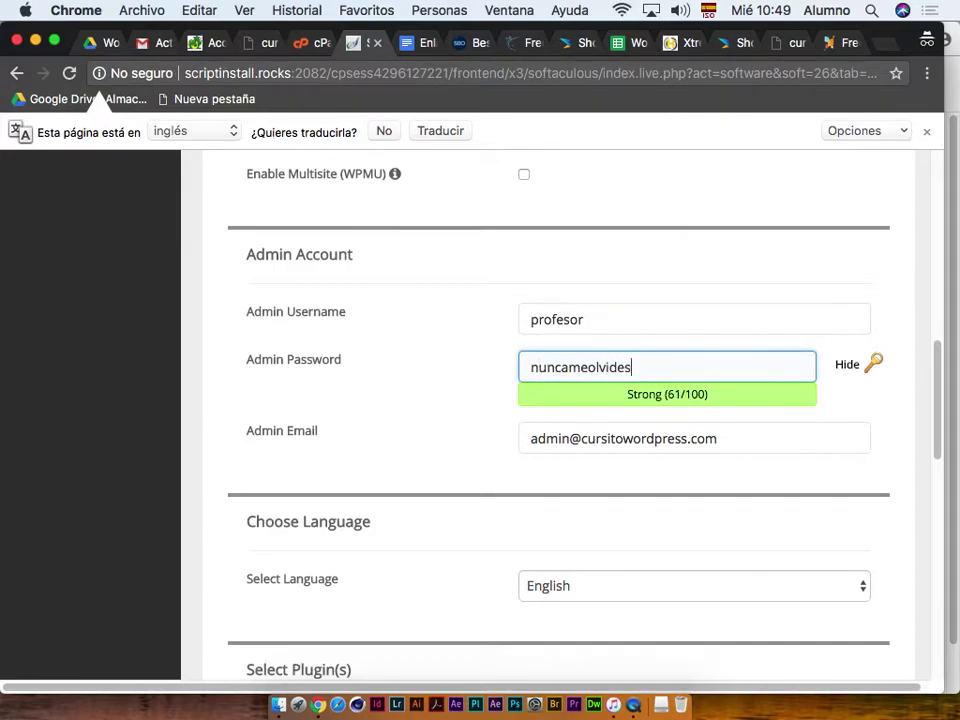
Replace the admin e-mail with the user's own e-mail address
click(606, 426)
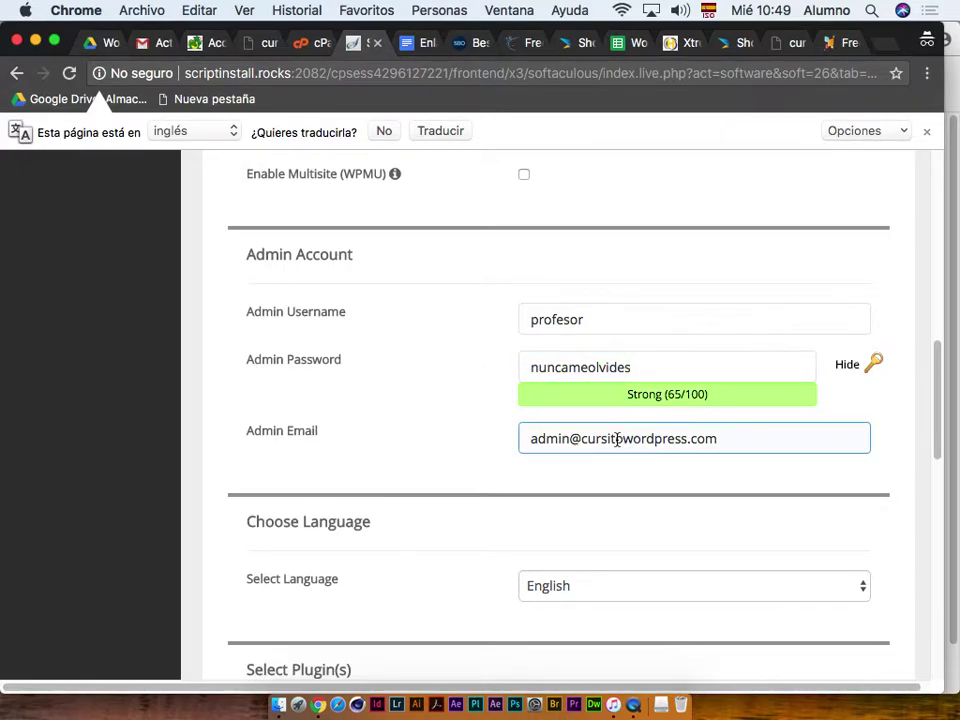
double_click(617, 438)
drag(715, 438, 499, 437)
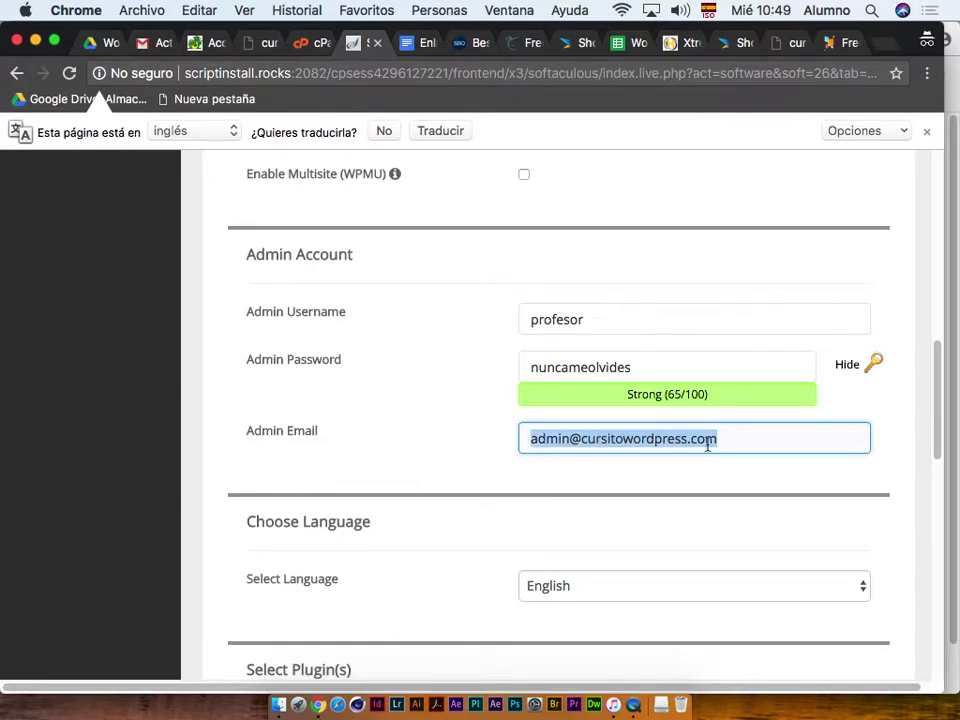
click(621, 438)
drag(583, 438, 505, 443)
key(BackSpace)
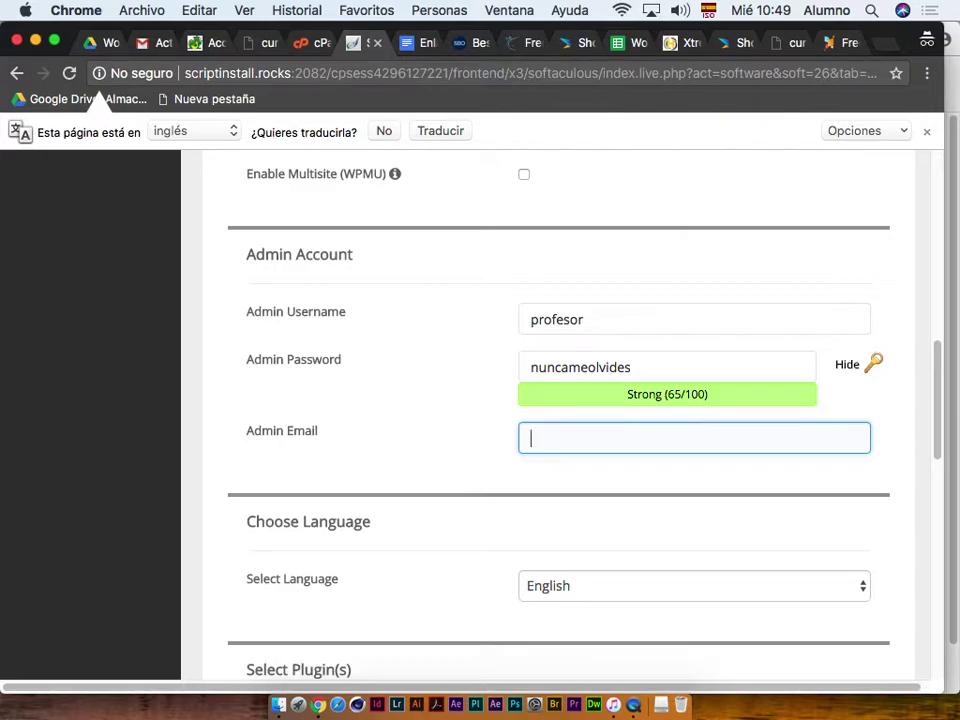
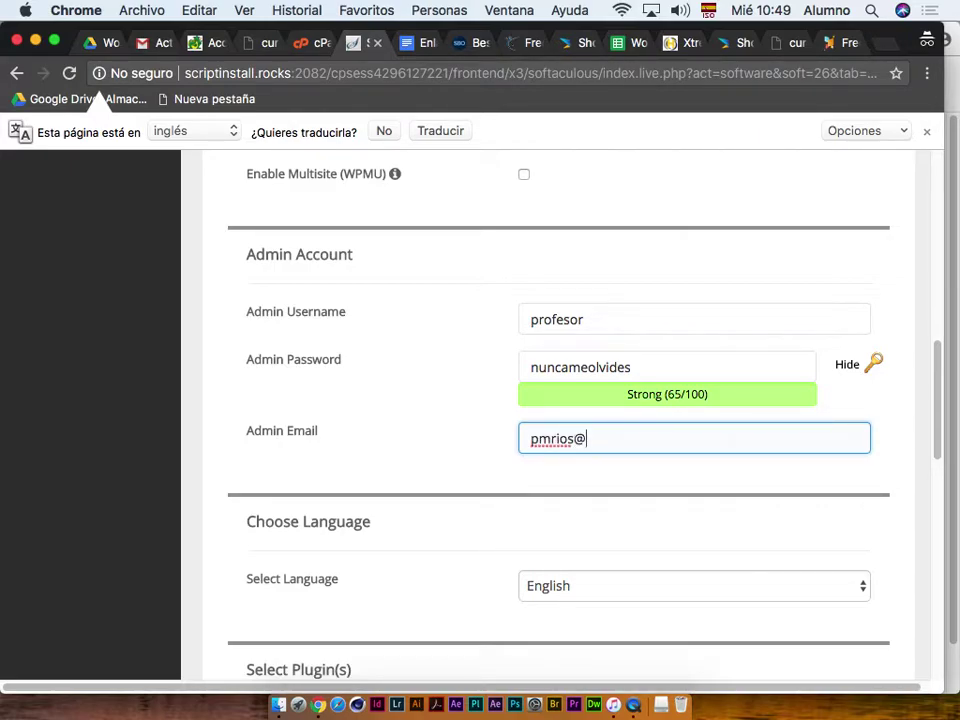
Choose Spanish as the site language and select the Writee theme
click(577, 585)
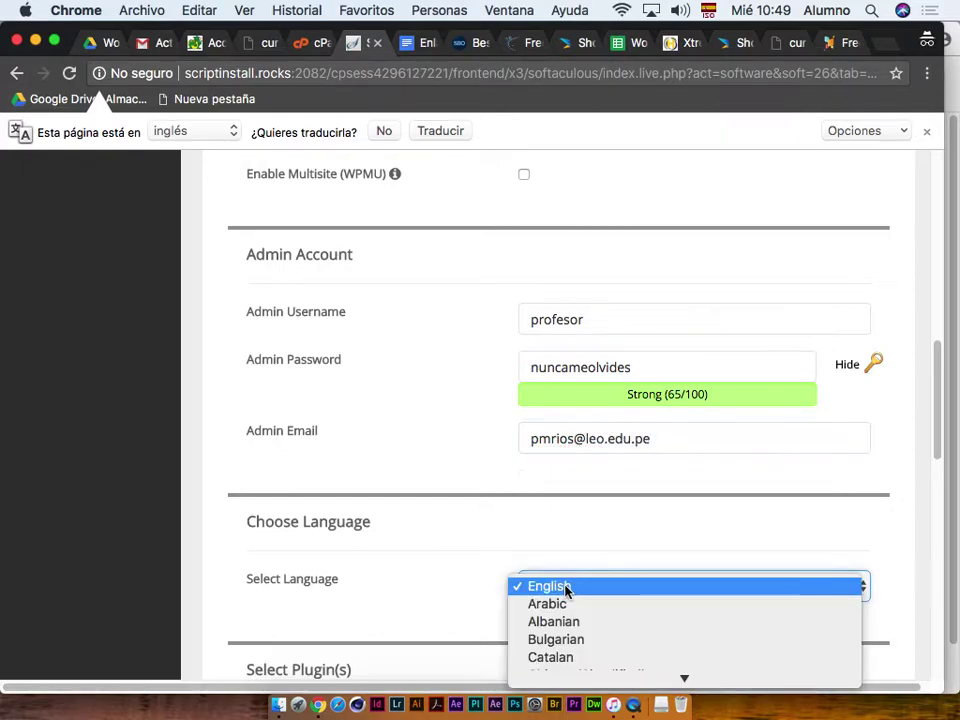
mouse_move(612, 682)
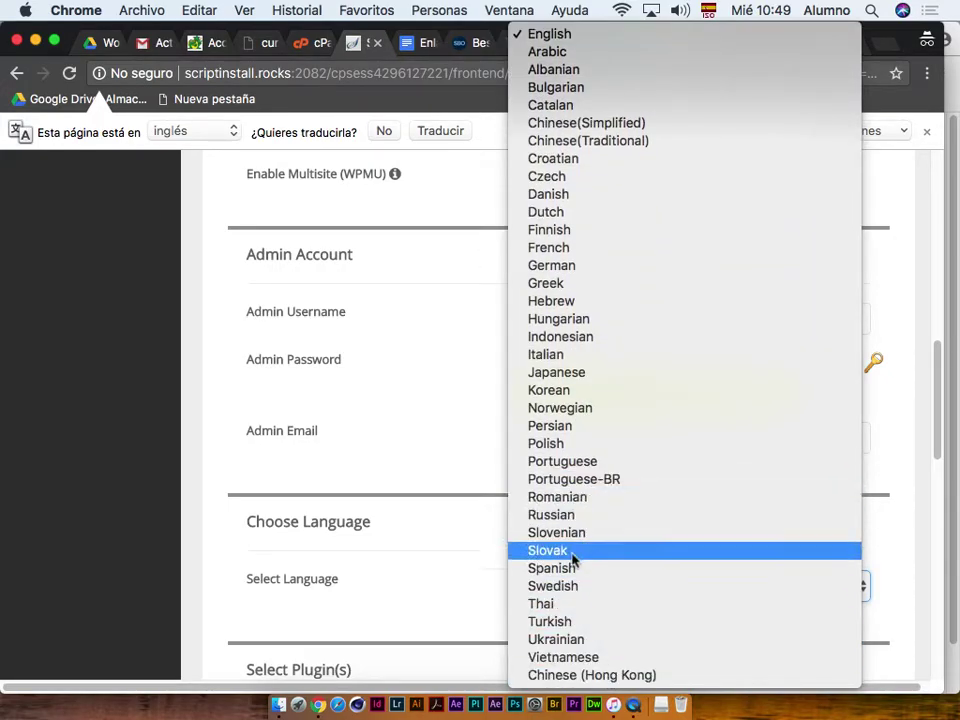
click(572, 567)
drag(936, 420, 937, 558)
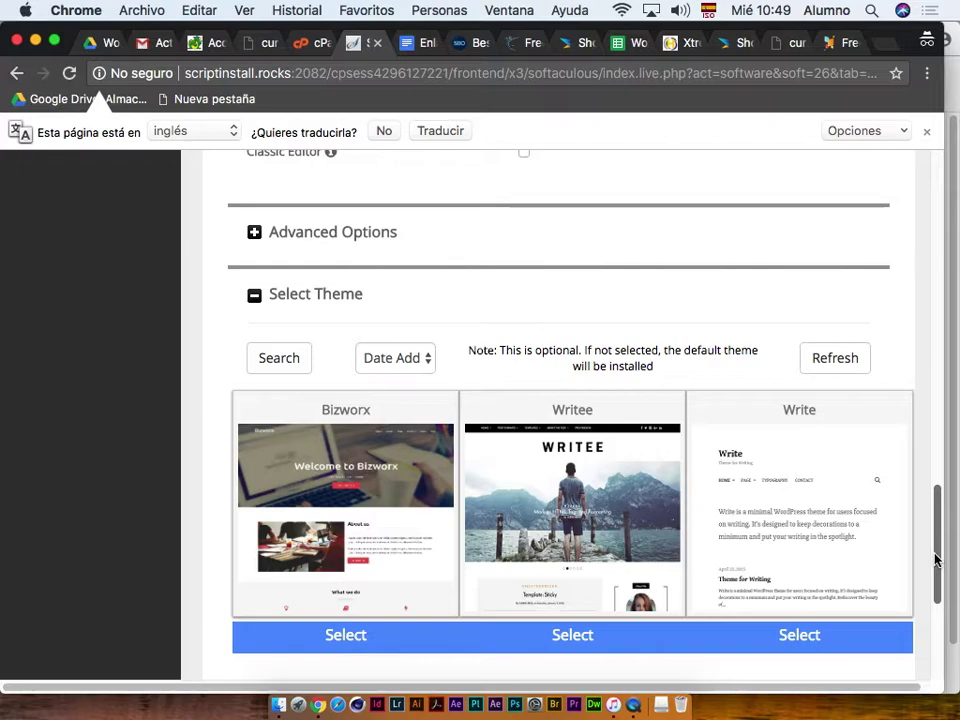
click(573, 636)
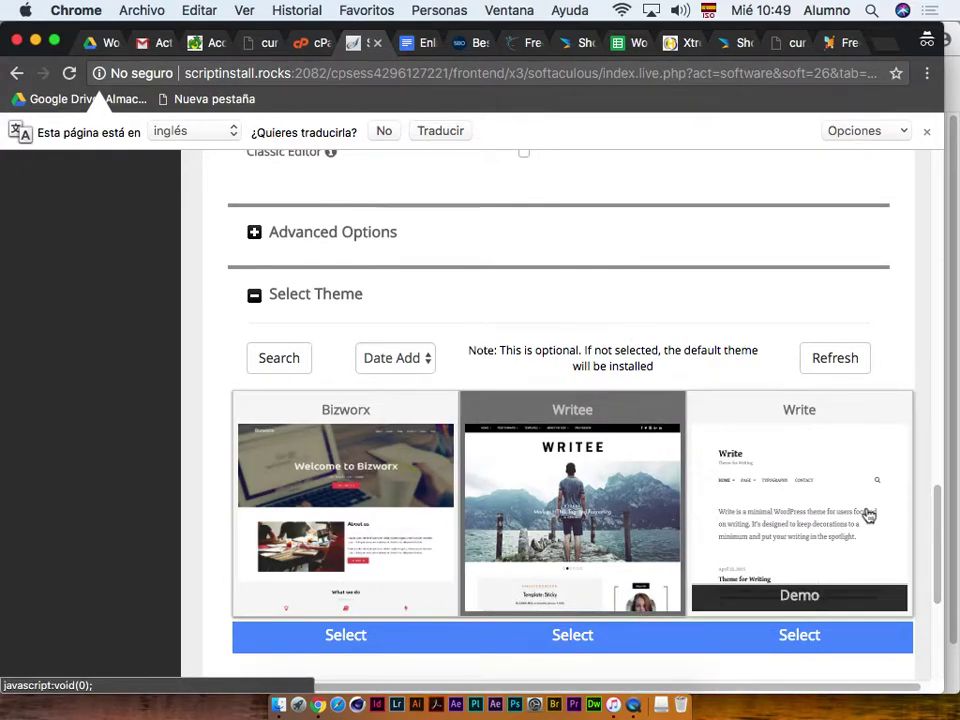
scroll(938, 545, down, 5)
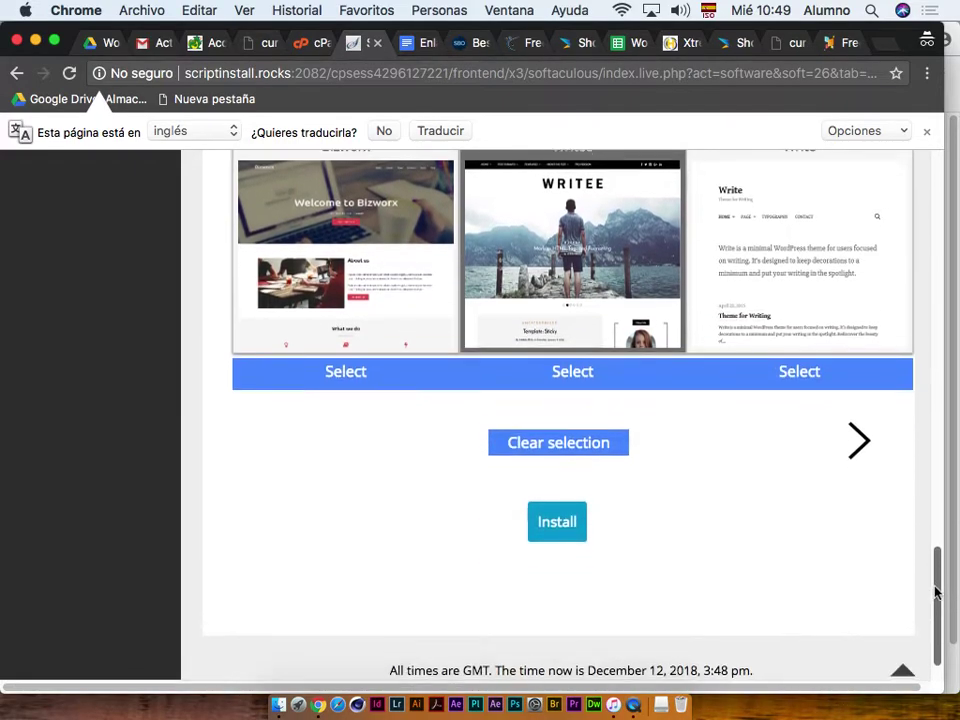
Run the WordPress install, then try the new site in a new tab, which fails to resolve
click(550, 496)
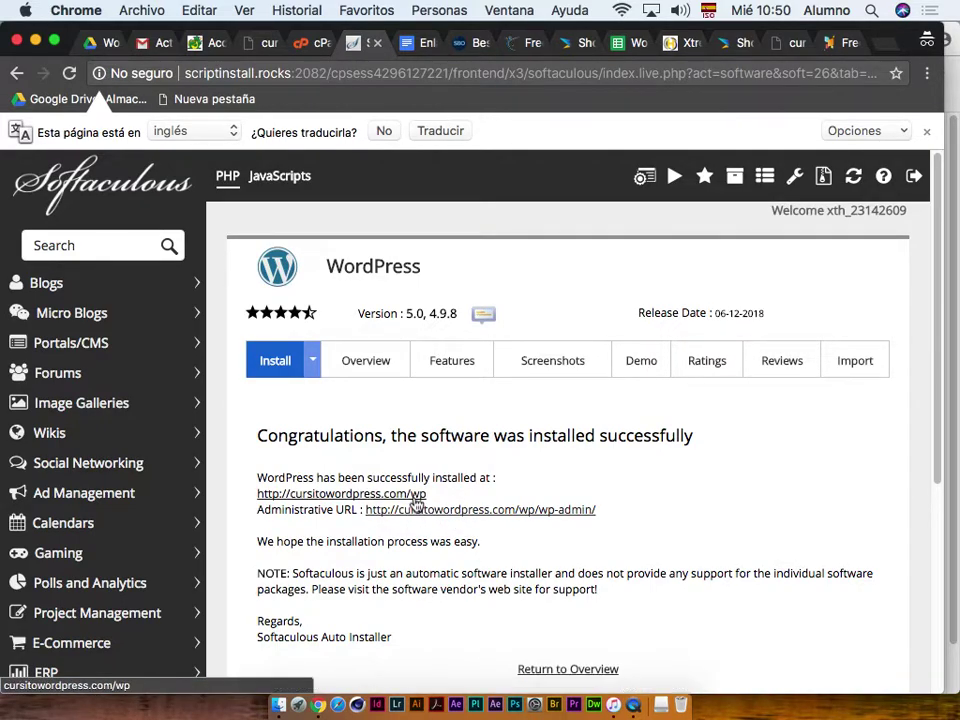
right_click(415, 495)
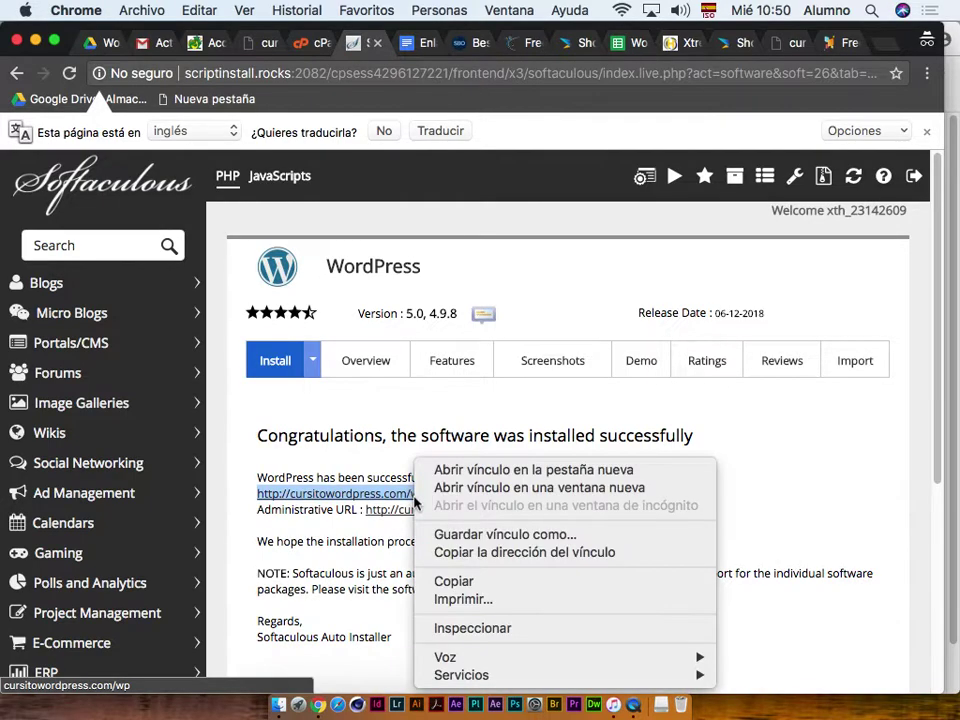
click(467, 475)
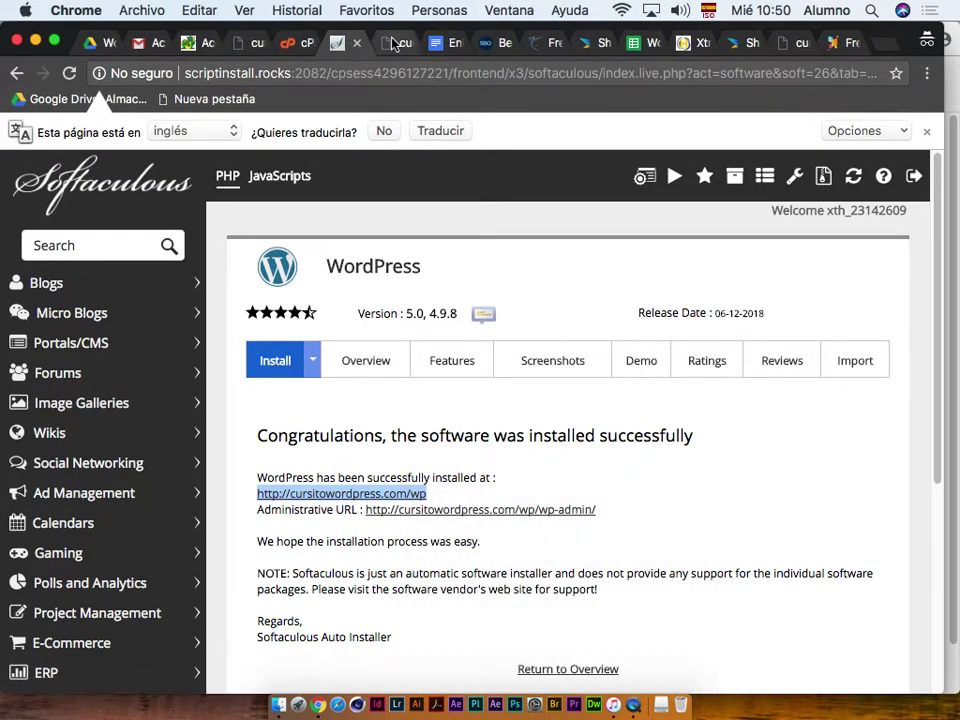
click(395, 43)
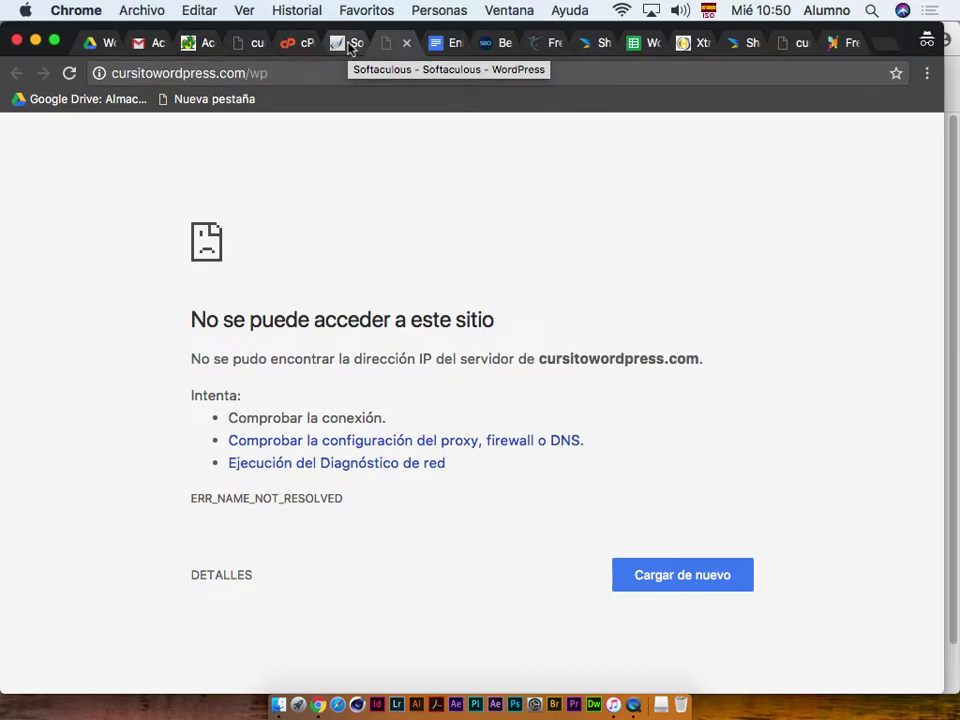
click(350, 45)
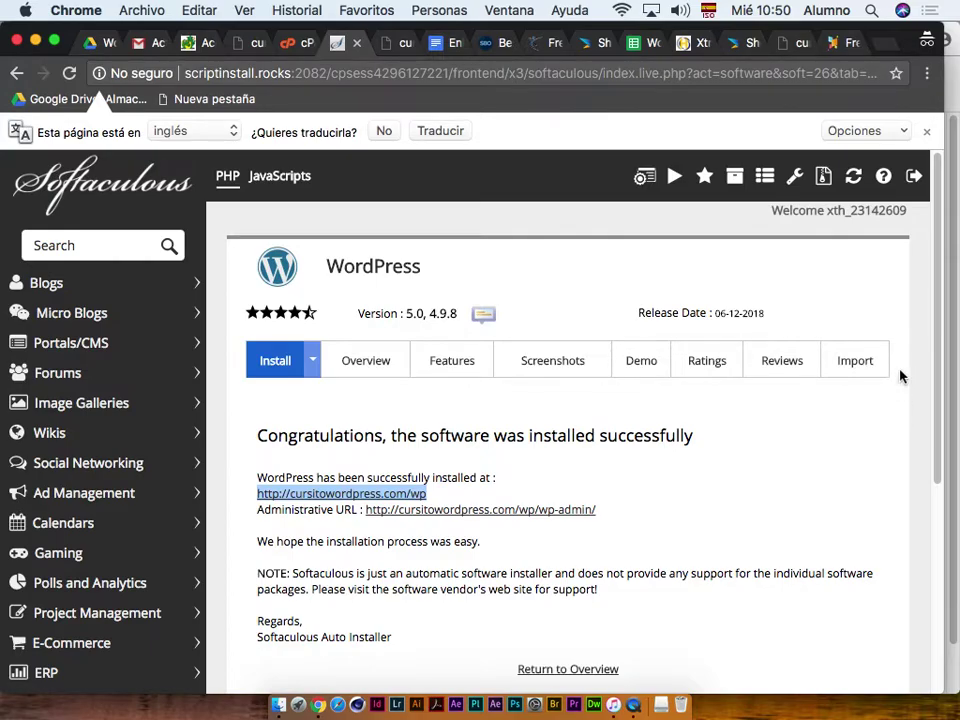
mouse_move(940, 317)
mouse_down()
mouse_move(940, 431)
mouse_move(932, 311)
mouse_up()
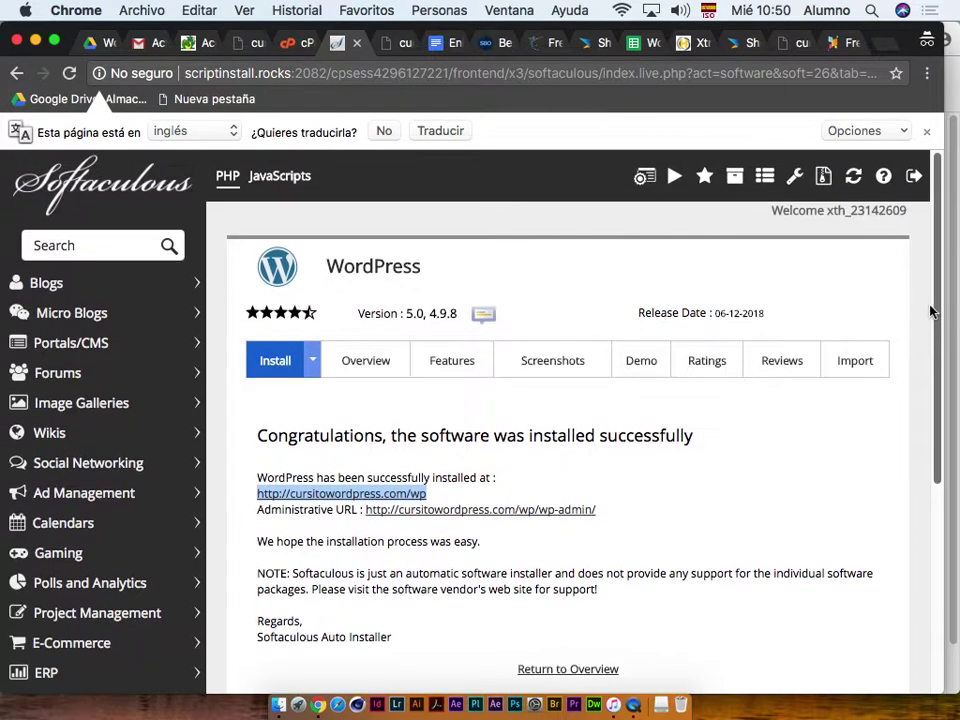
Open Addon Domains in cPanel and delete the cursitowordpress.com addon domain
click(292, 44)
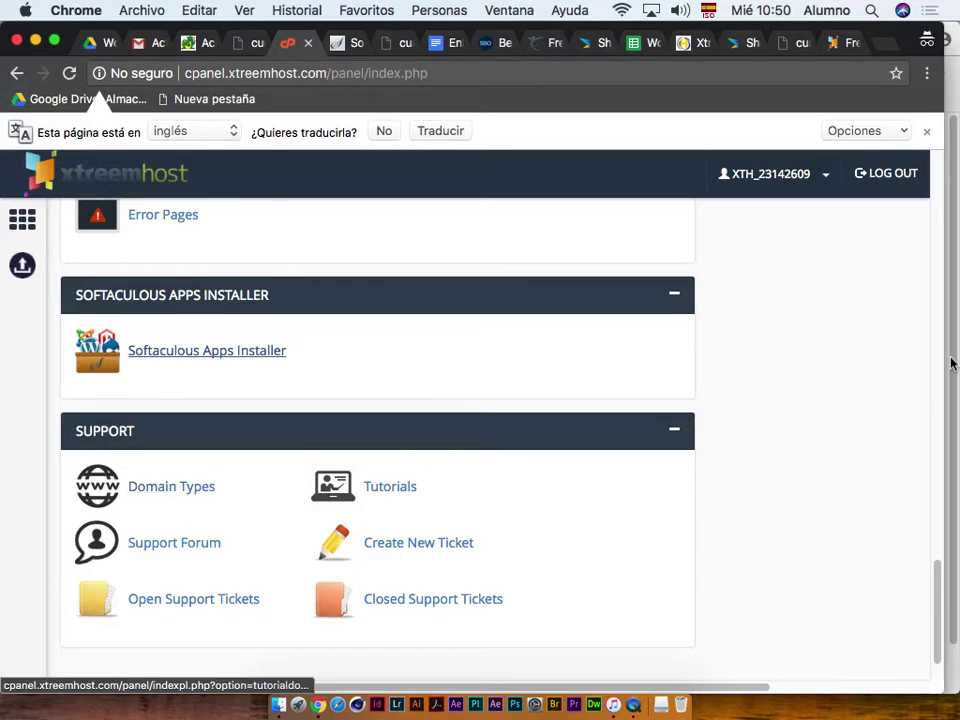
drag(939, 594, 926, 332)
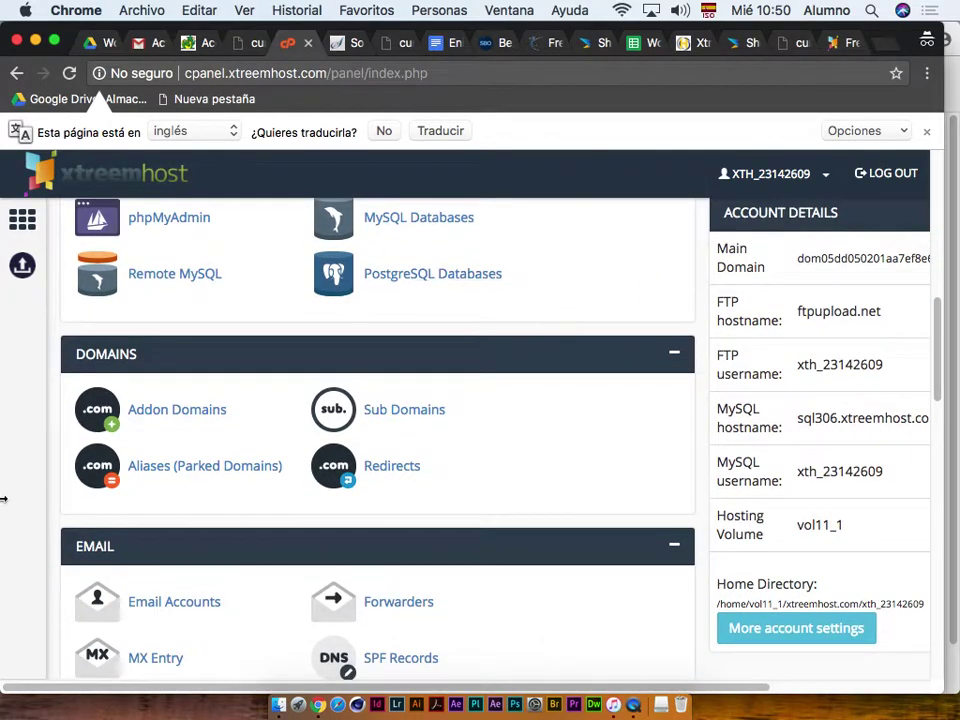
click(203, 421)
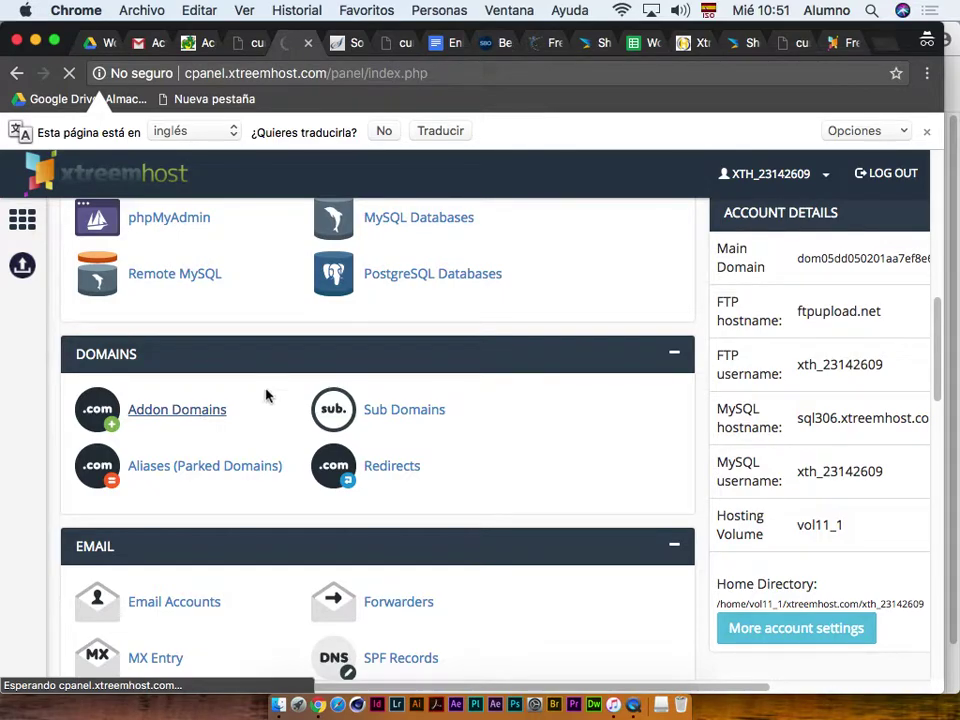
click(197, 409)
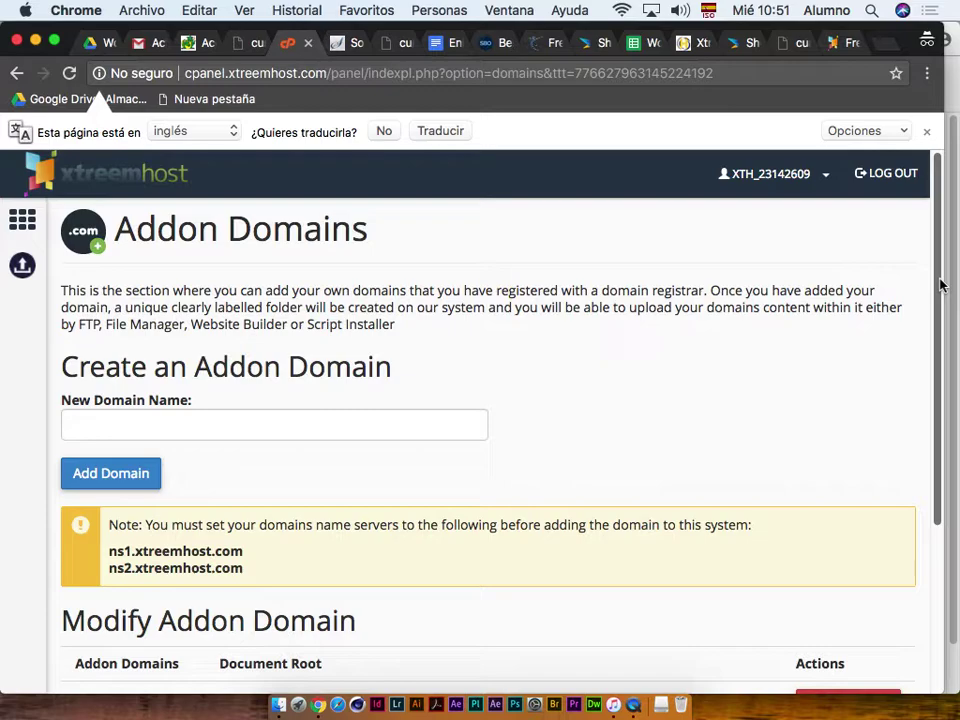
scroll(940, 285, down, 3)
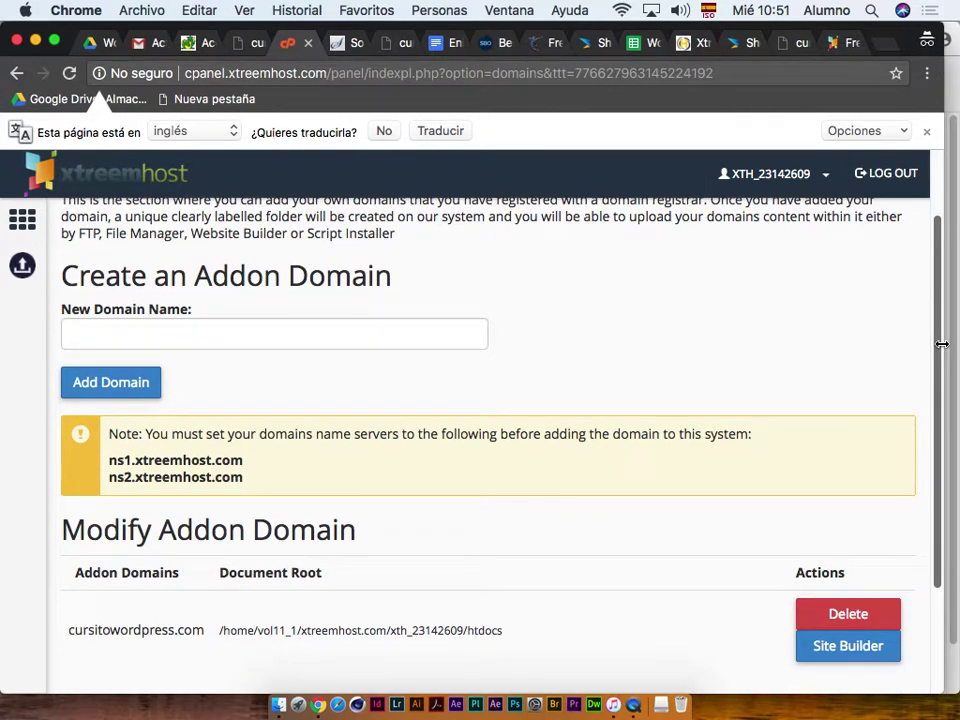
scroll(942, 344, down, 2)
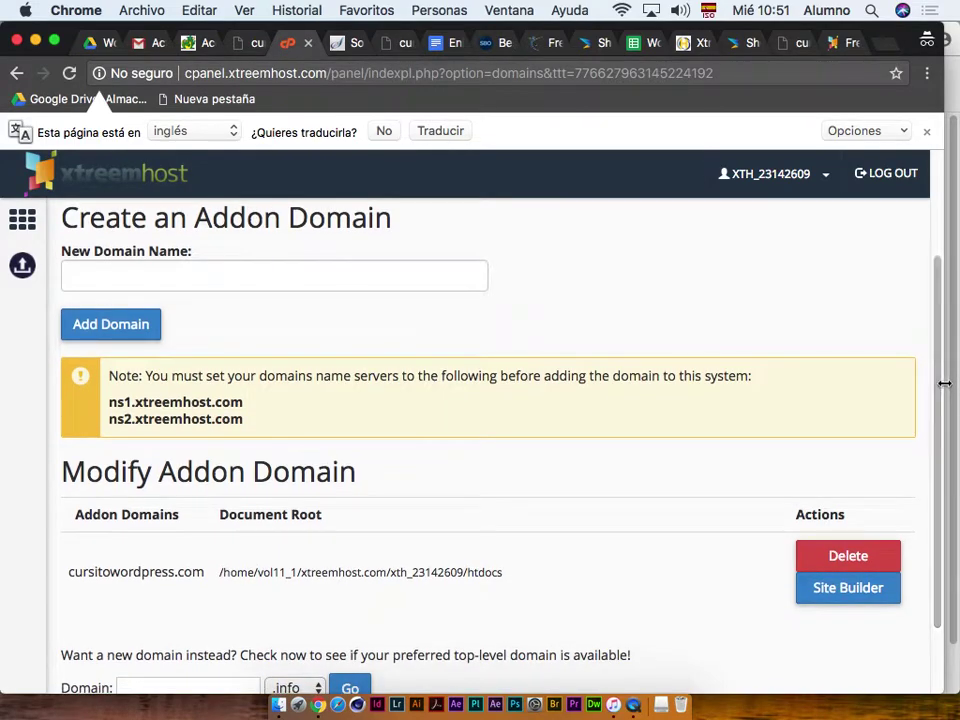
click(858, 556)
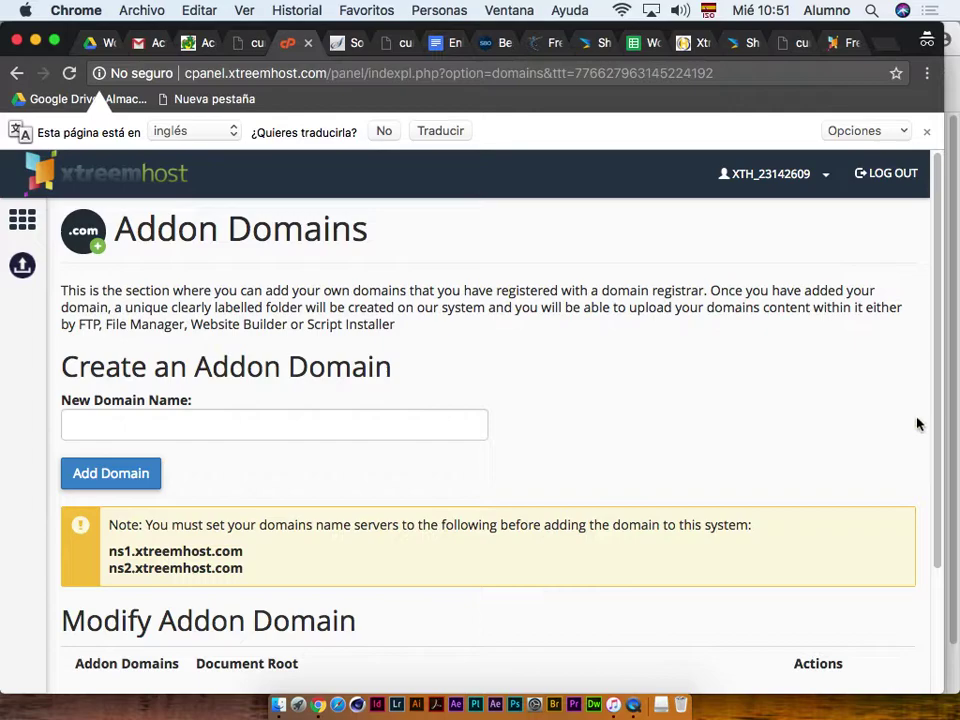
Go back and return to the main cPanel home page
drag(939, 401, 938, 515)
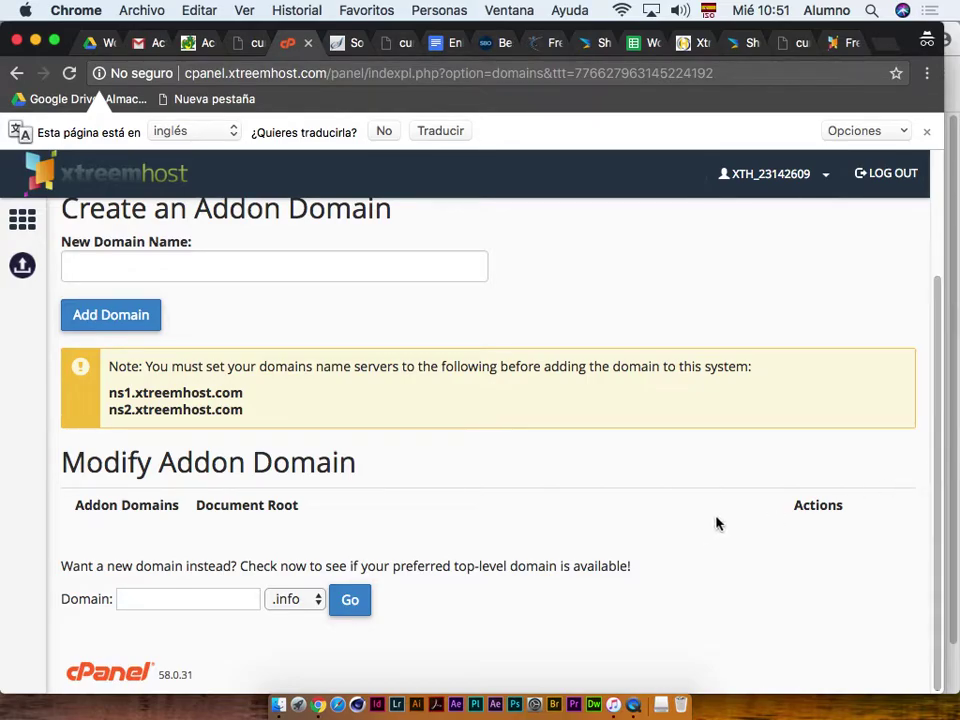
mouse_move(943, 444)
mouse_down()
mouse_move(940, 300)
mouse_move(950, 458)
mouse_up()
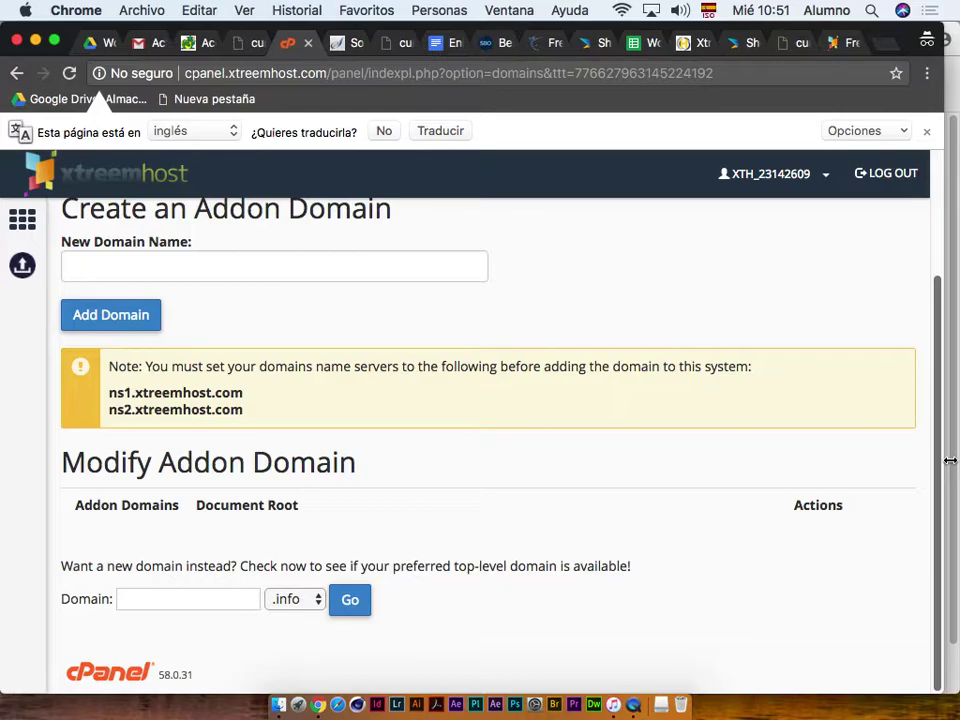
drag(950, 460, 945, 283)
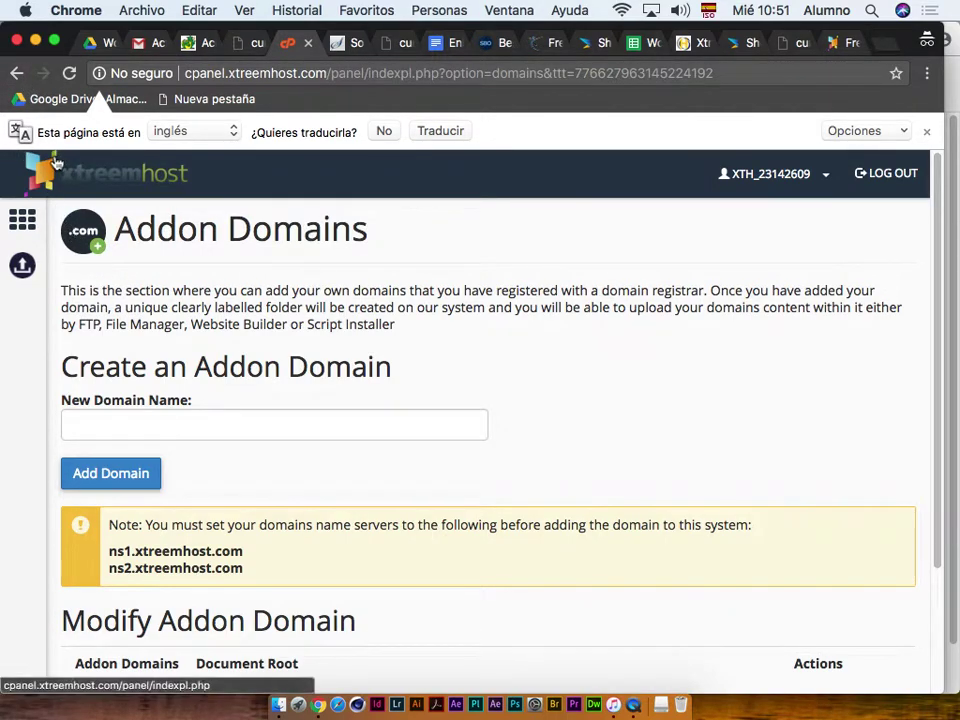
click(17, 74)
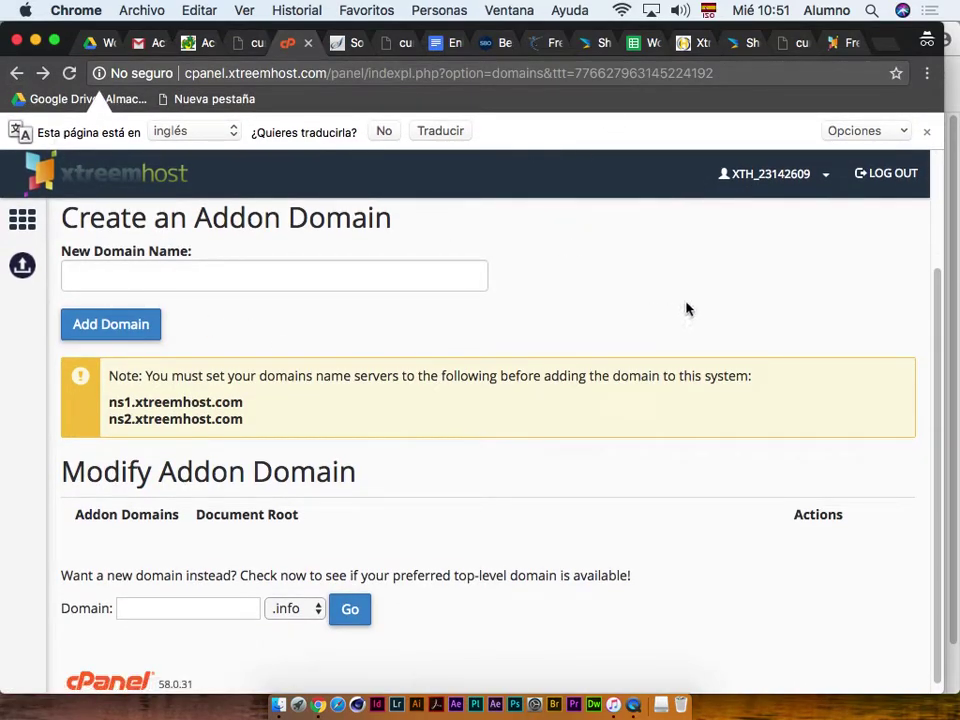
scroll(944, 385, down, 1)
scroll(943, 285, up, 3)
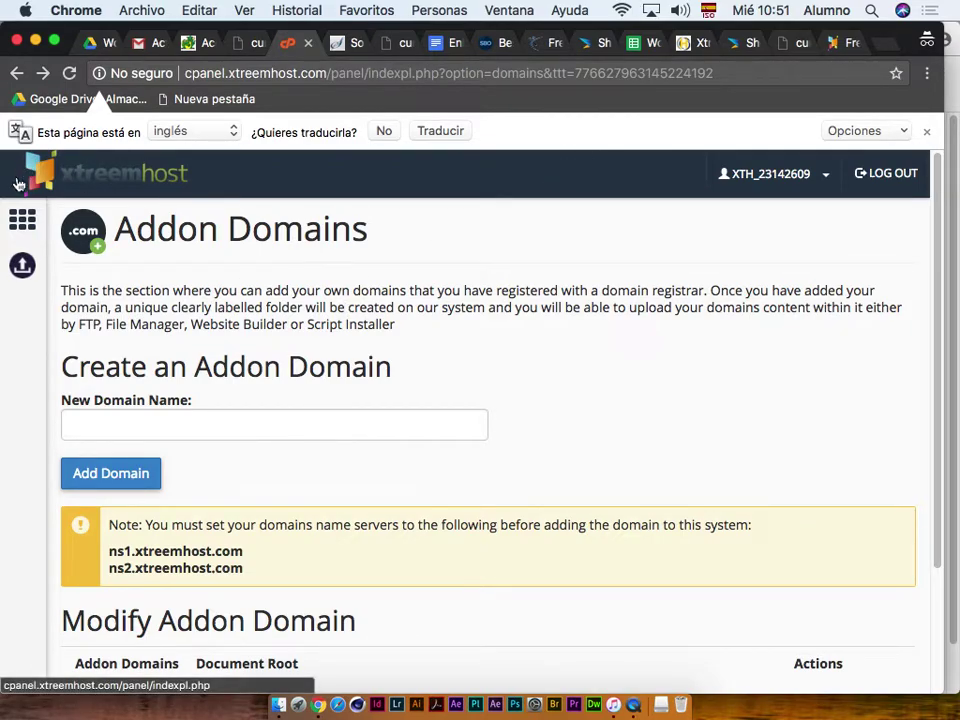
click(17, 173)
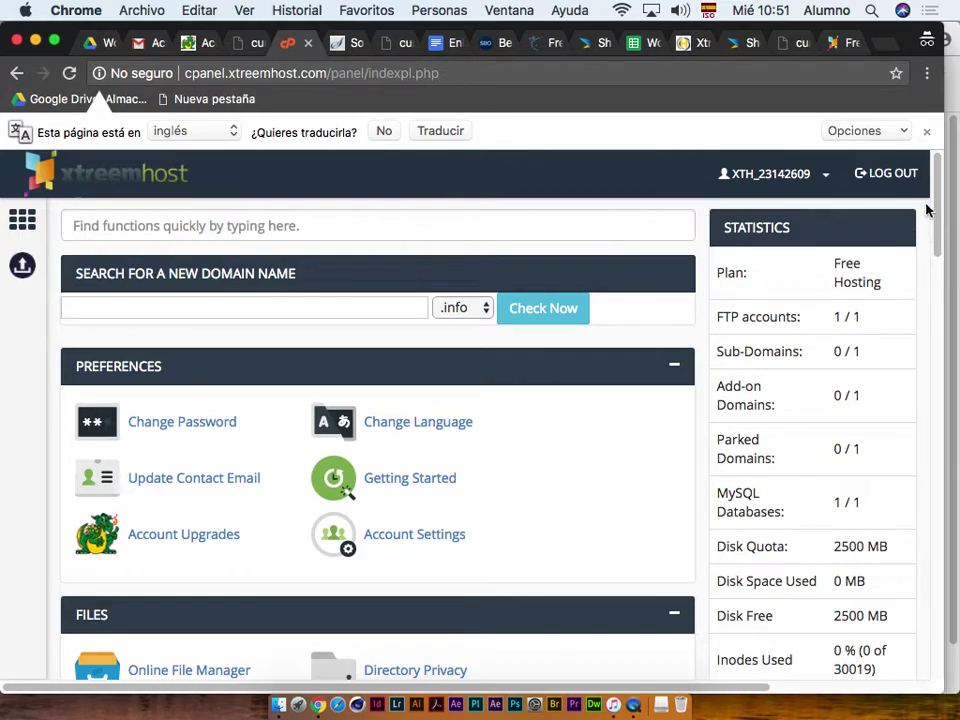
drag(934, 208, 934, 336)
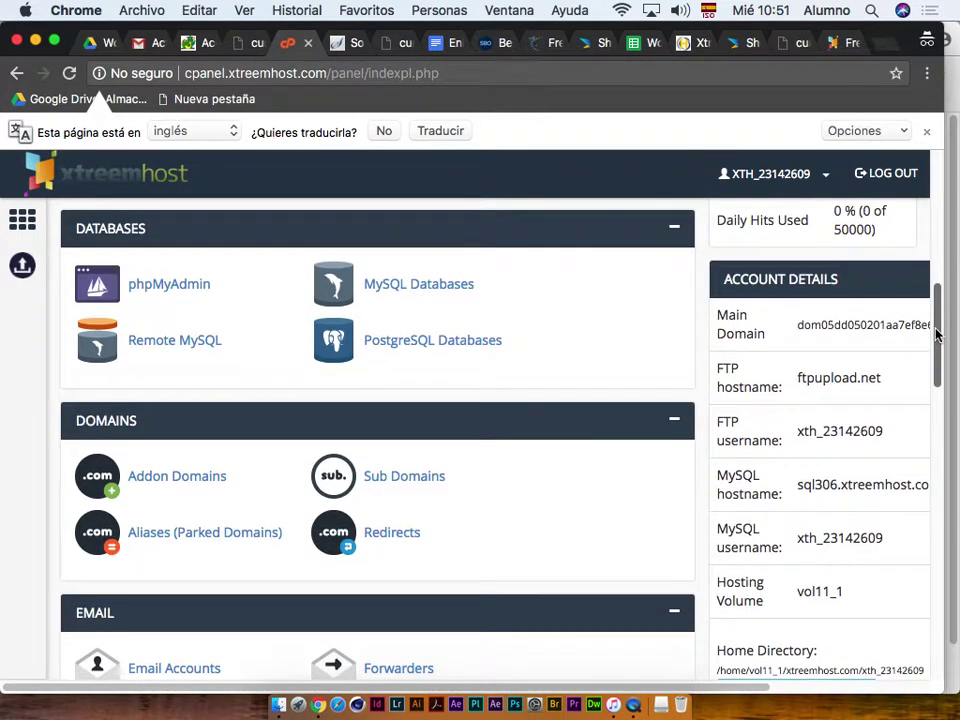
click(392, 480)
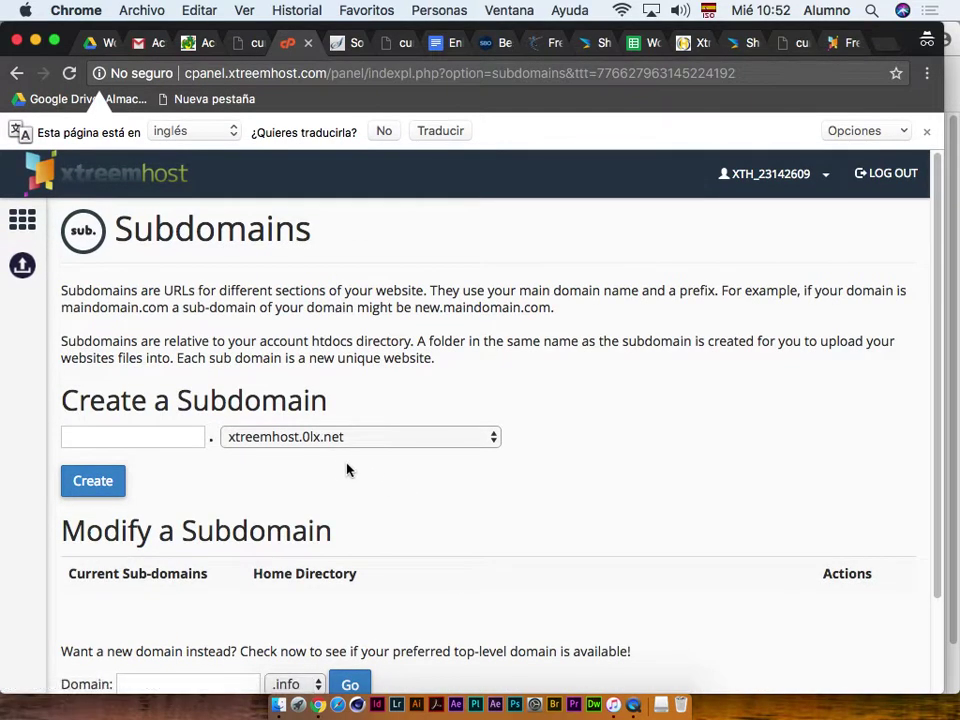
click(179, 440)
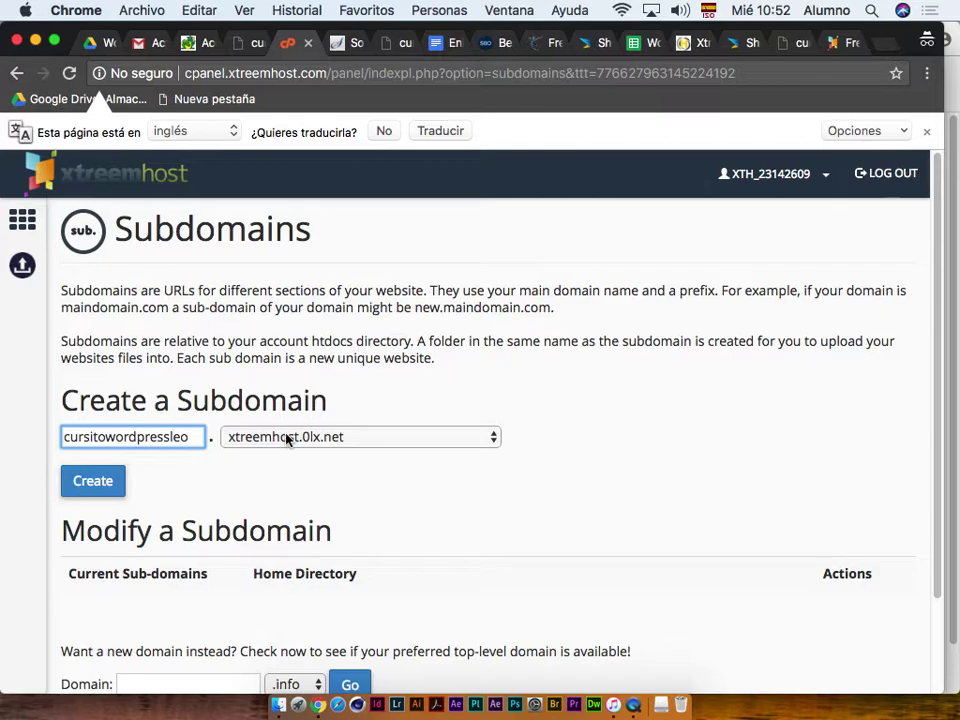
click(92, 484)
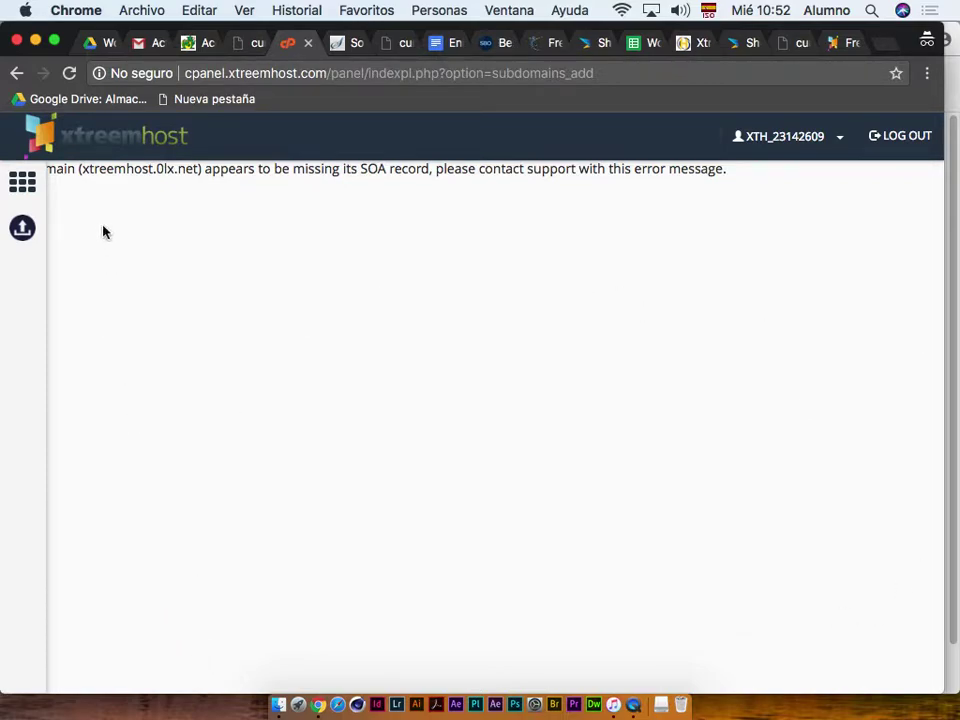
drag(103, 231, 61, 169)
click(81, 190)
click(22, 181)
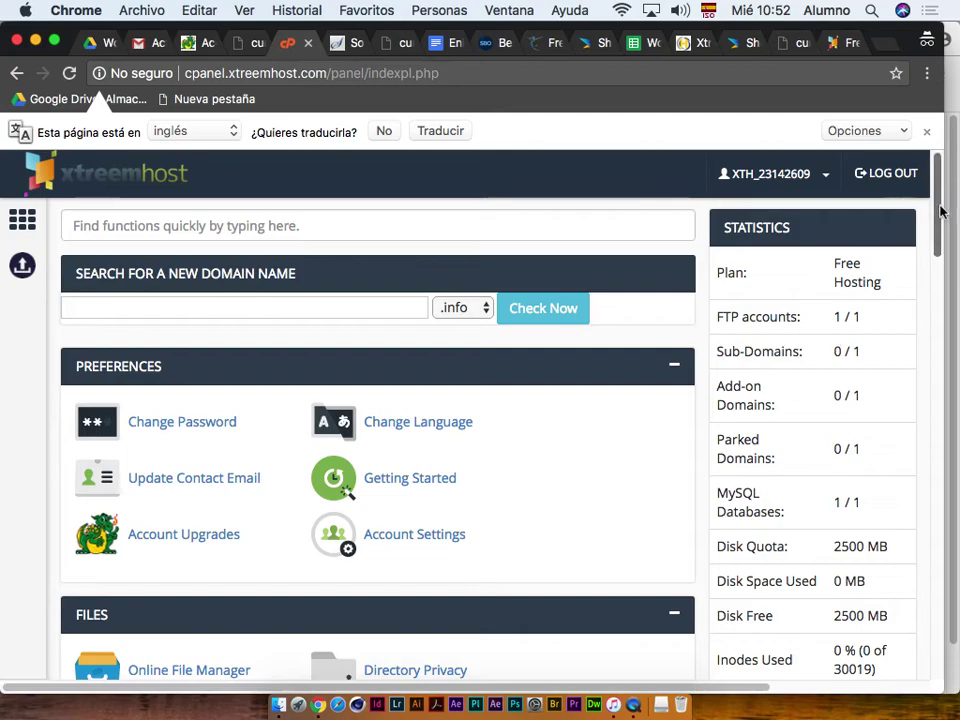
drag(939, 210, 943, 364)
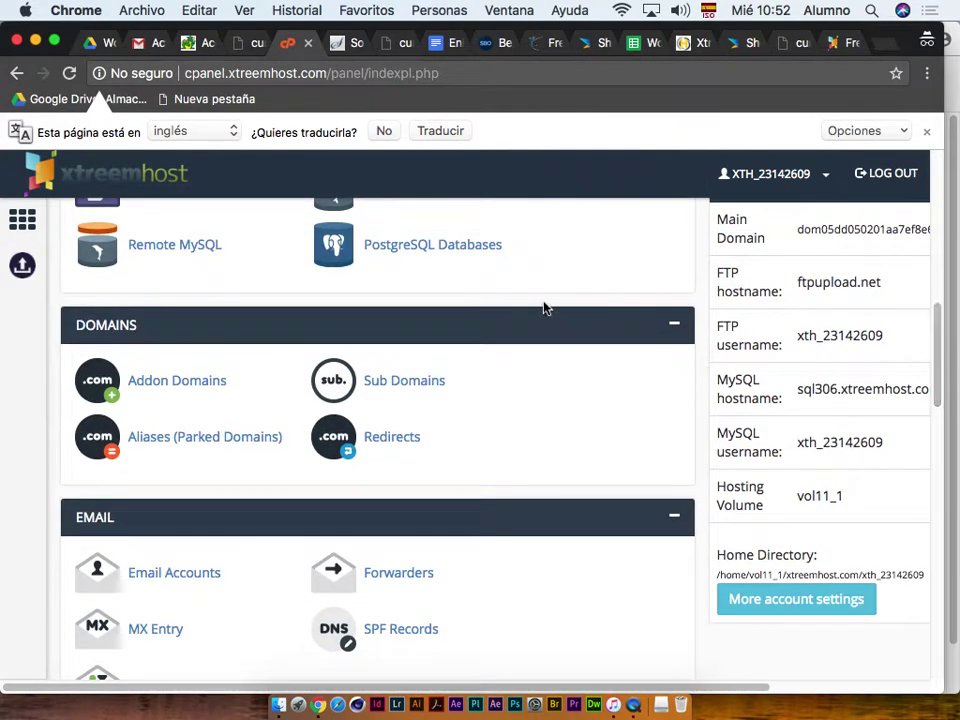
click(422, 383)
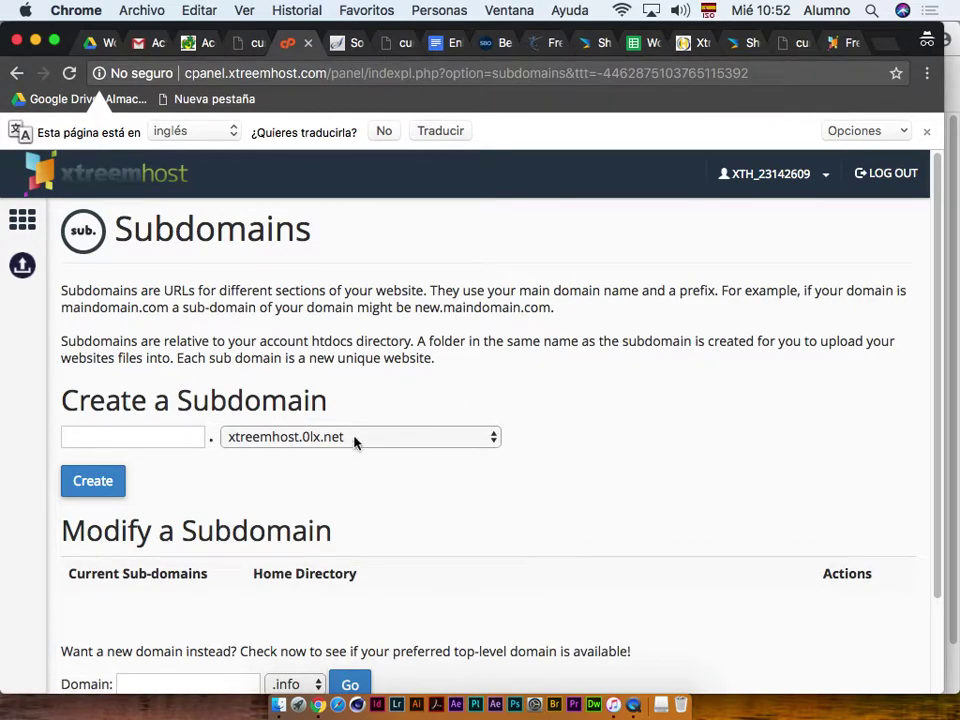
drag(937, 306, 941, 358)
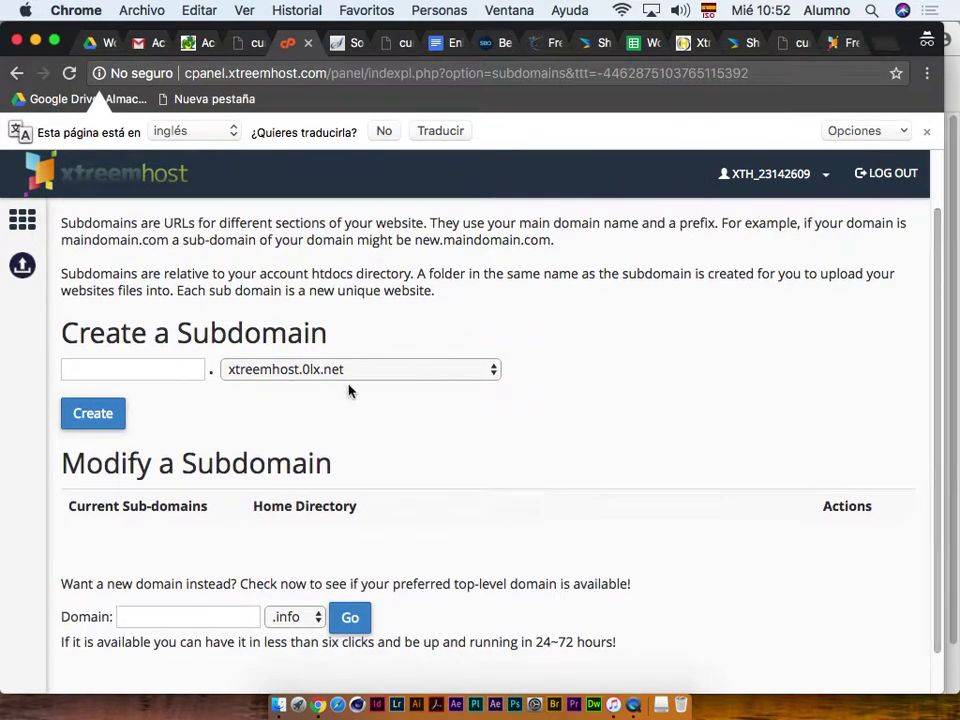
click(355, 372)
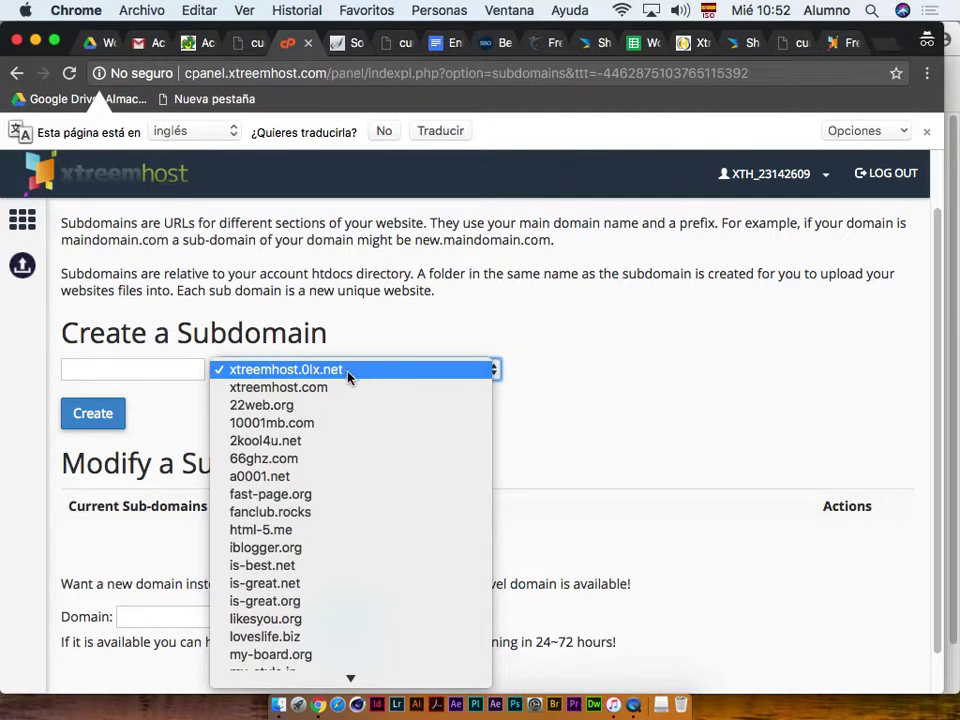
click(300, 387)
click(92, 367)
text(cursitoweb)
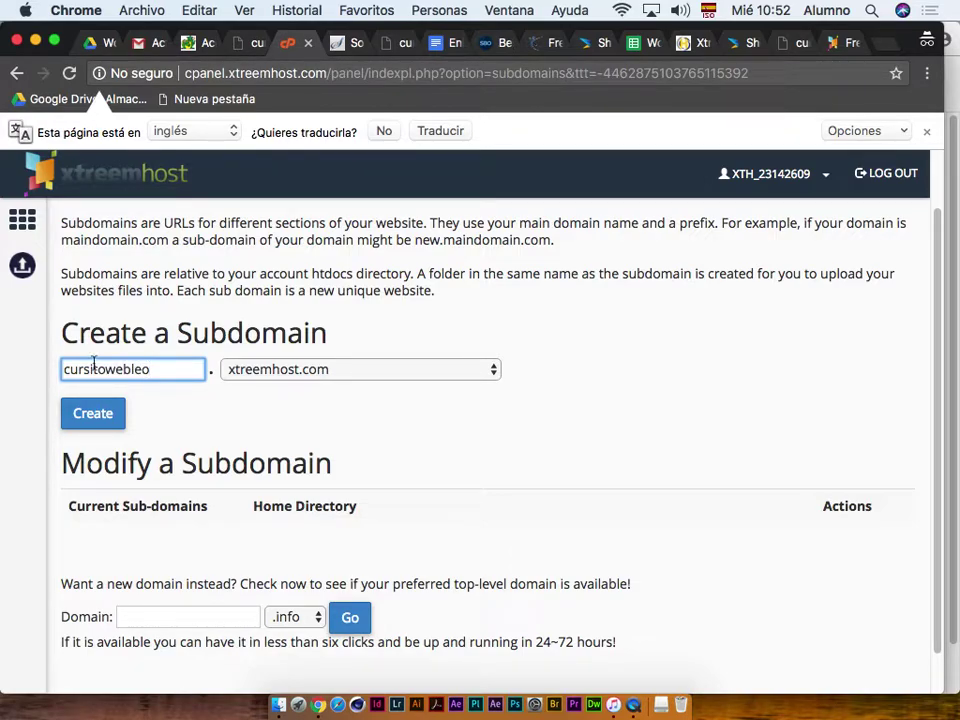
text(leo)
drag(150, 369, 28, 377)
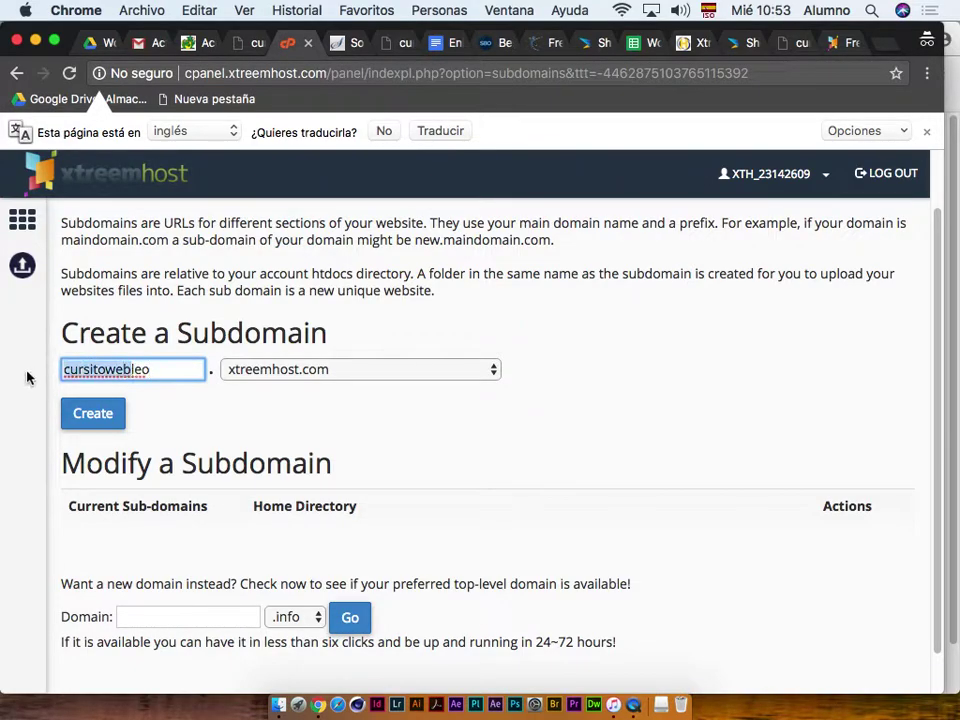
text(cur)
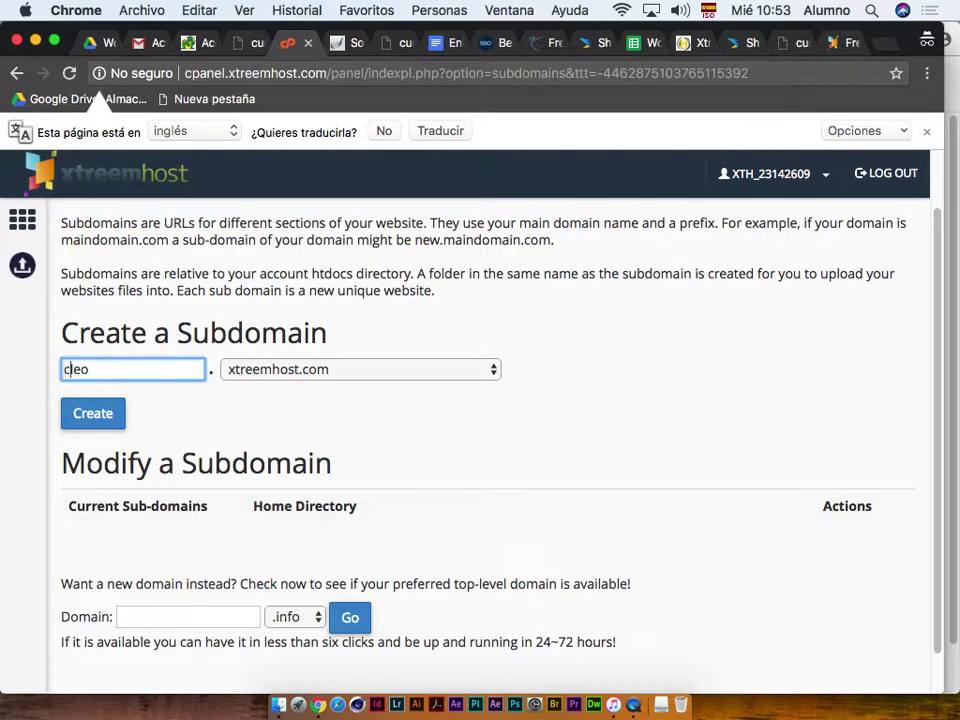
text(sitowordpress)
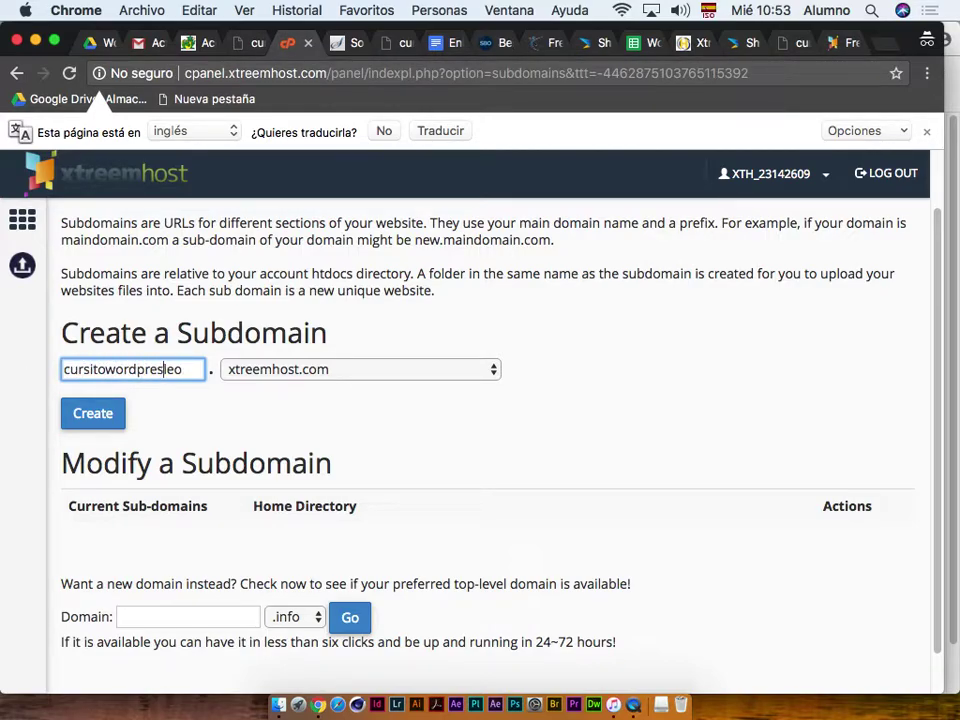
click(97, 421)
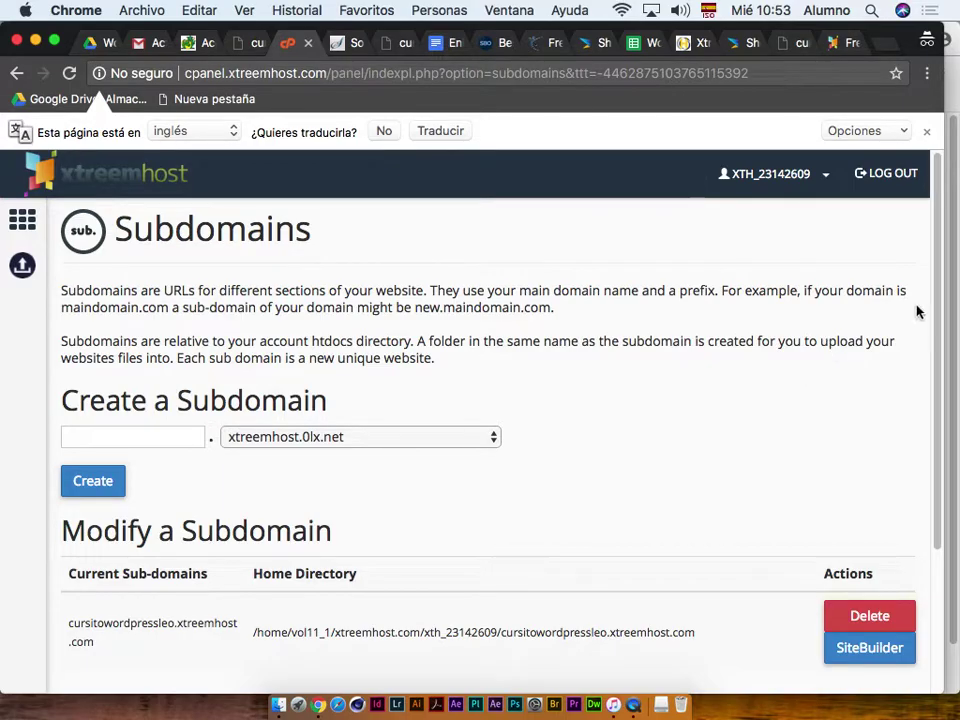
drag(937, 297, 938, 268)
Reload the Softaculous WordPress form and submit the install on cursitowordpressleo.xtreemhost.com
click(345, 44)
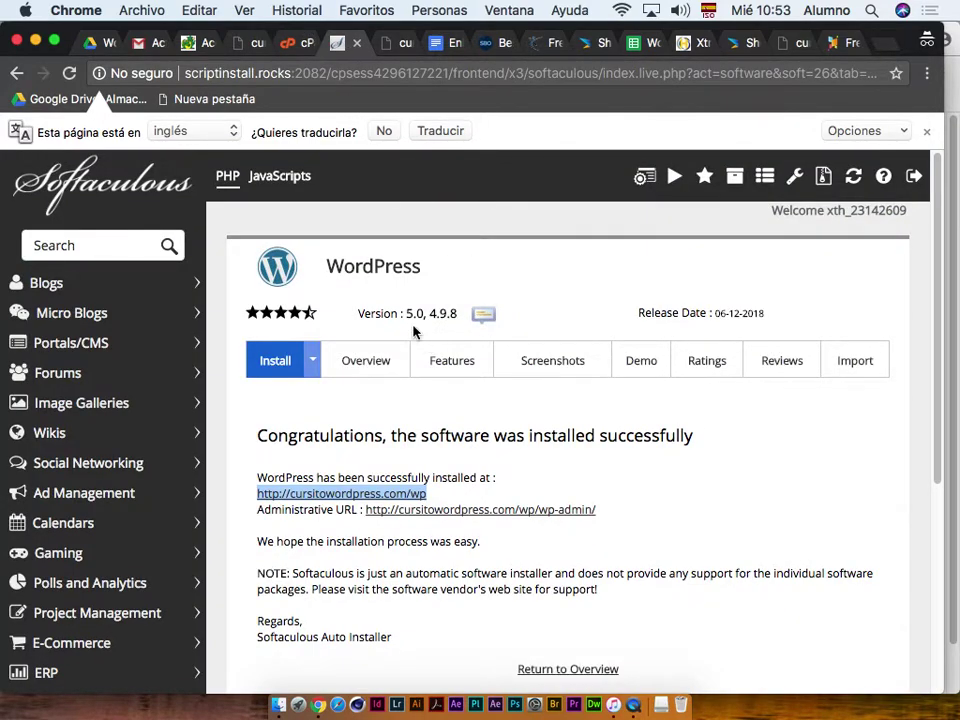
click(67, 78)
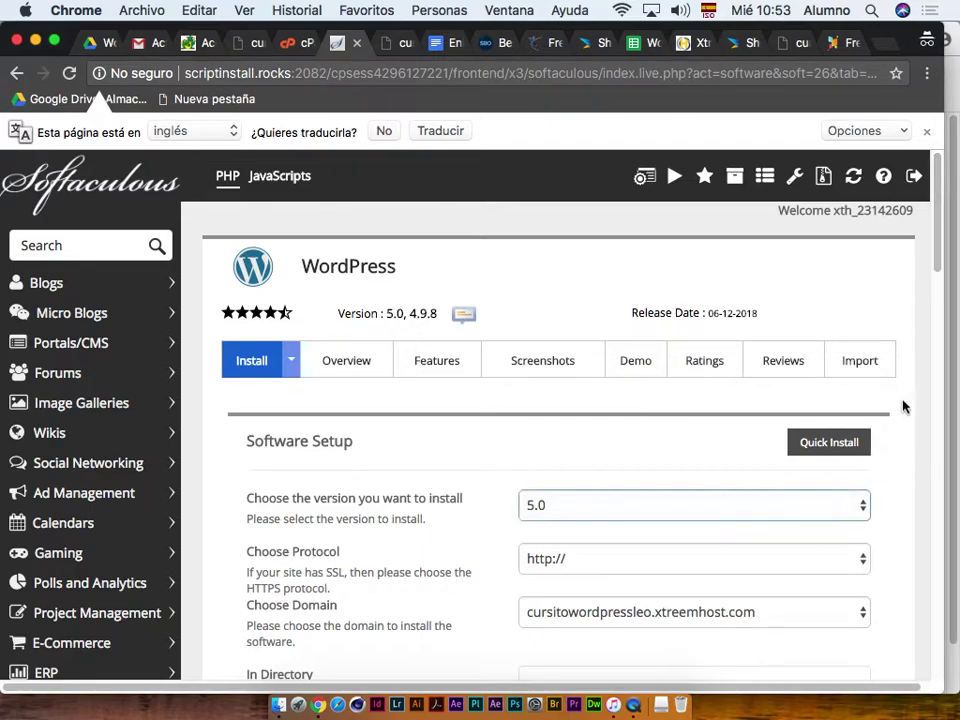
drag(938, 243, 953, 550)
scroll(953, 550, down, 5)
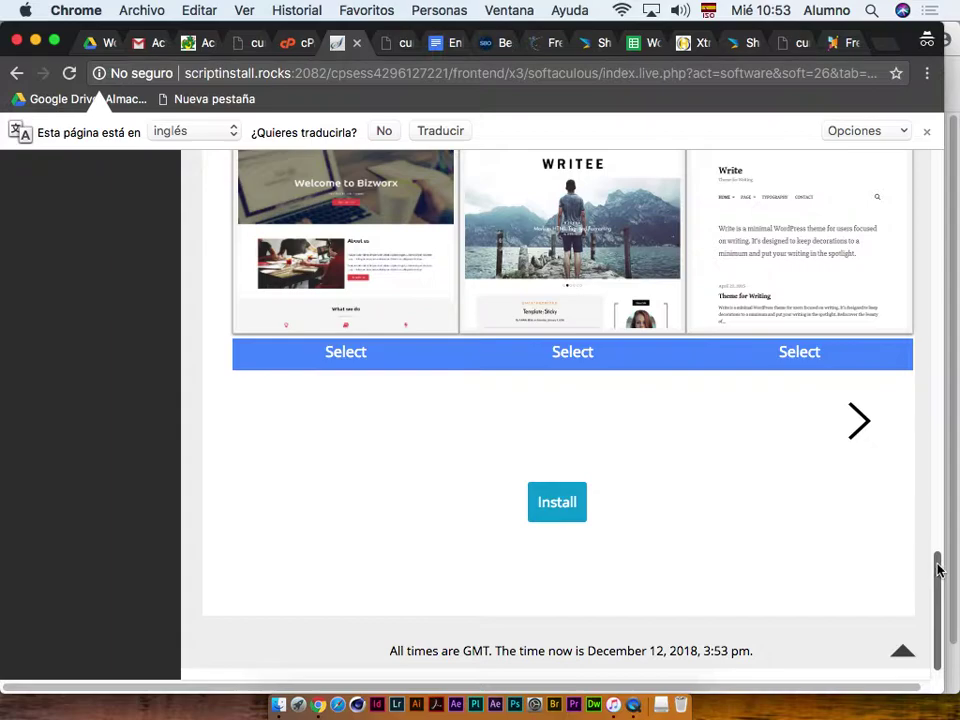
scroll(936, 574, down, 1)
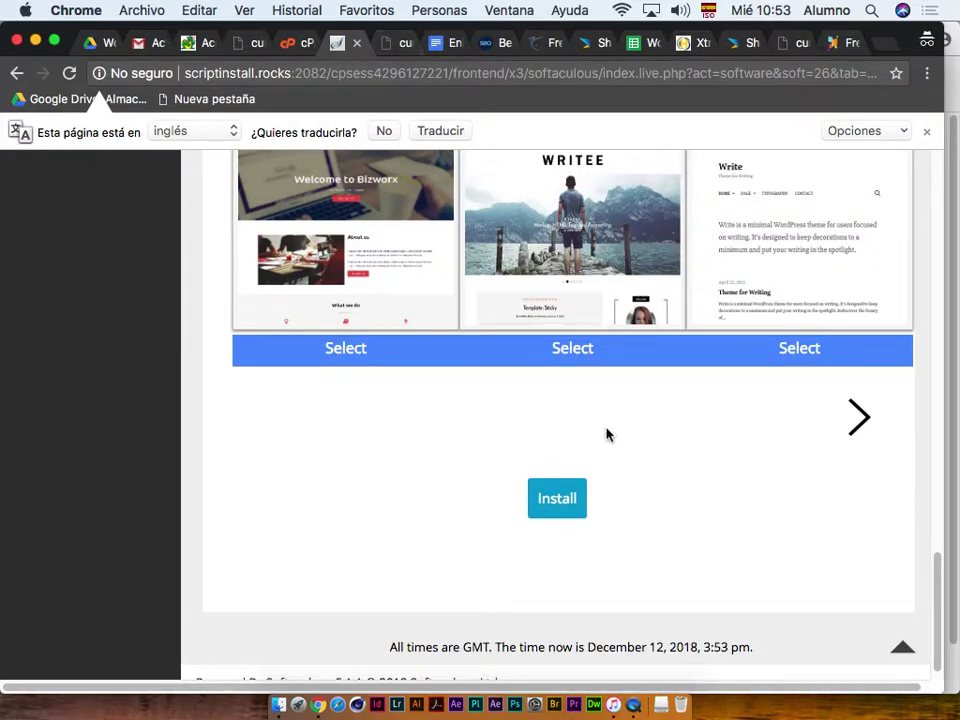
click(557, 500)
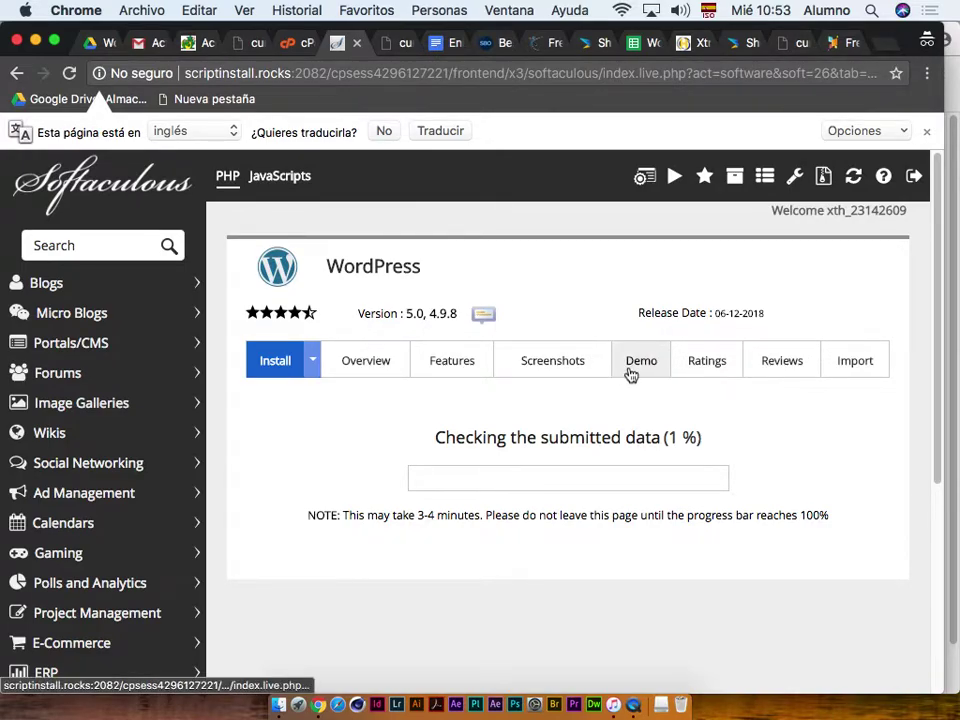
scroll(936, 394, down, 5)
scroll(936, 394, up, 5)
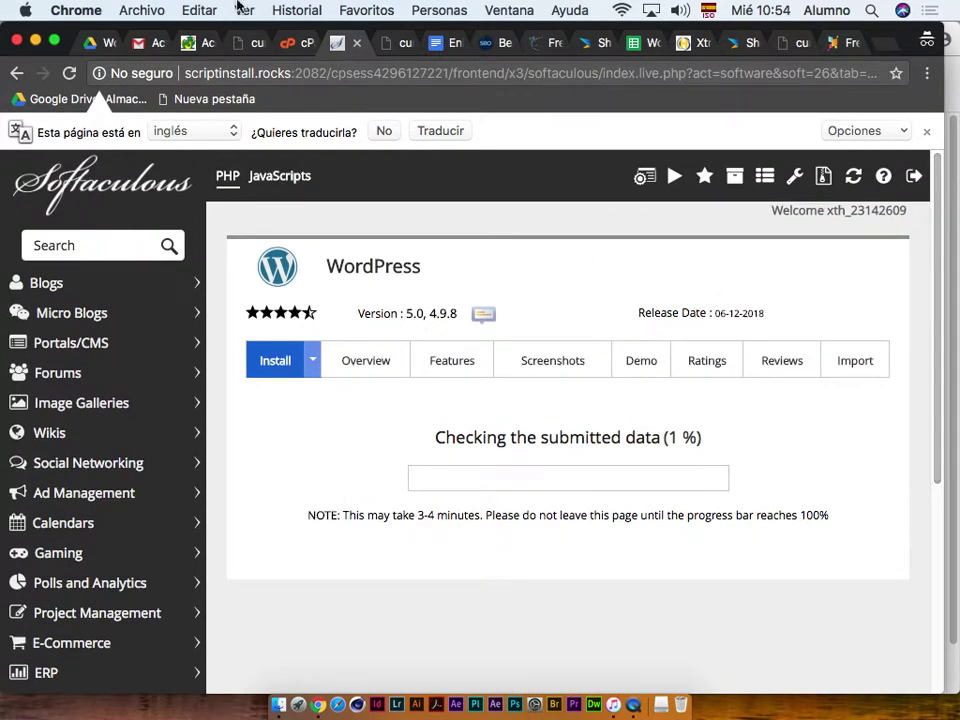
click(389, 45)
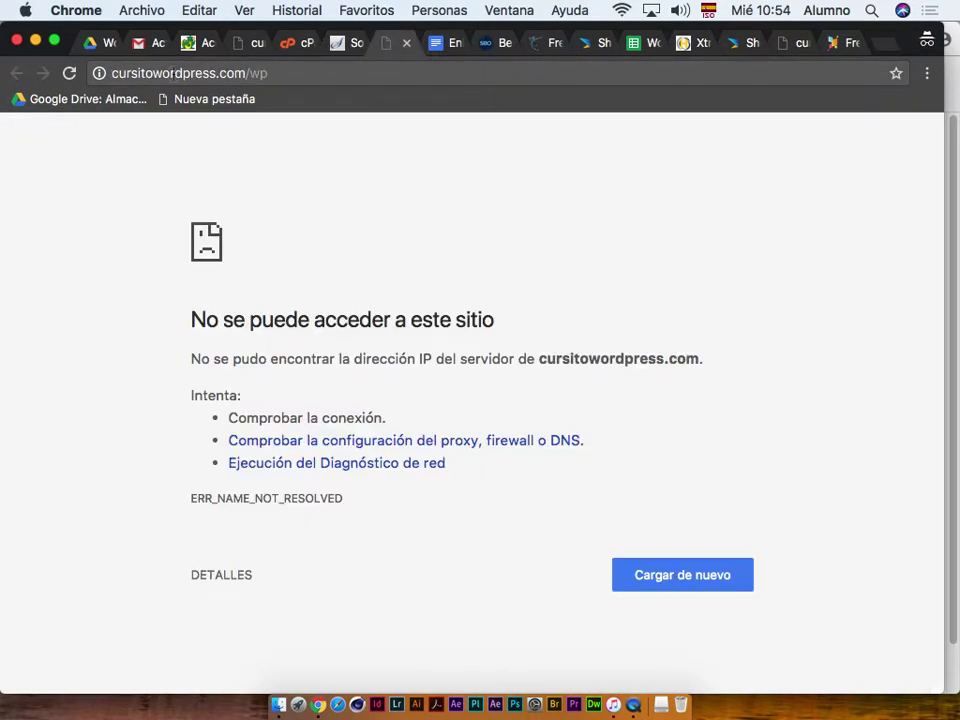
Try loading cursitowordpressleo.com/wp-admin, which fails to resolve, then return to the Softaculous tab
click(212, 72)
double_click(215, 75)
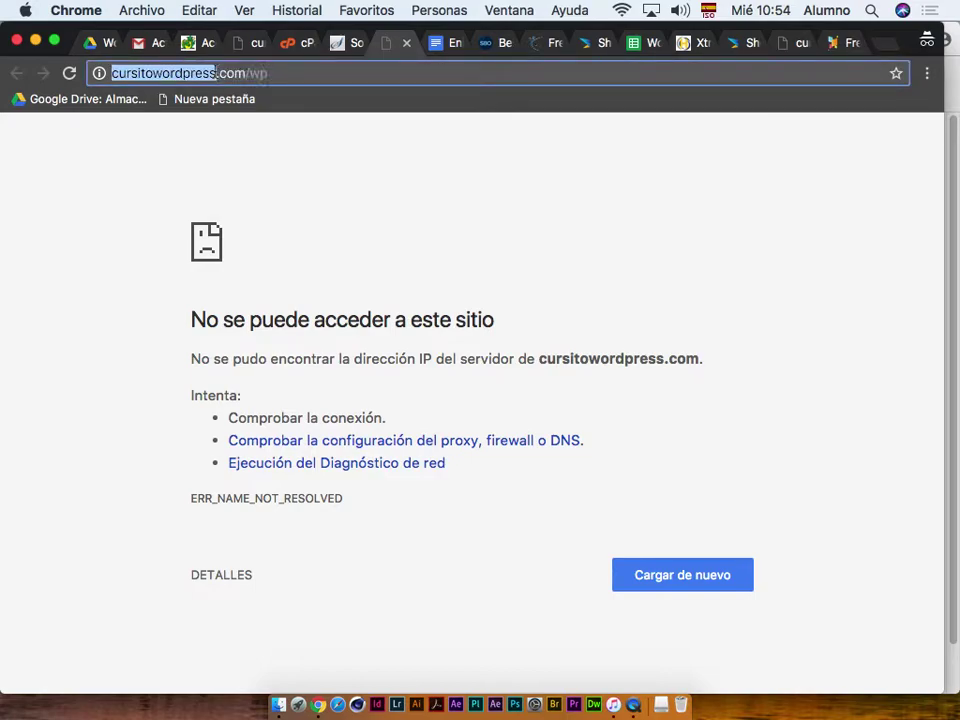
key(Right)
text(leo.com/wp)
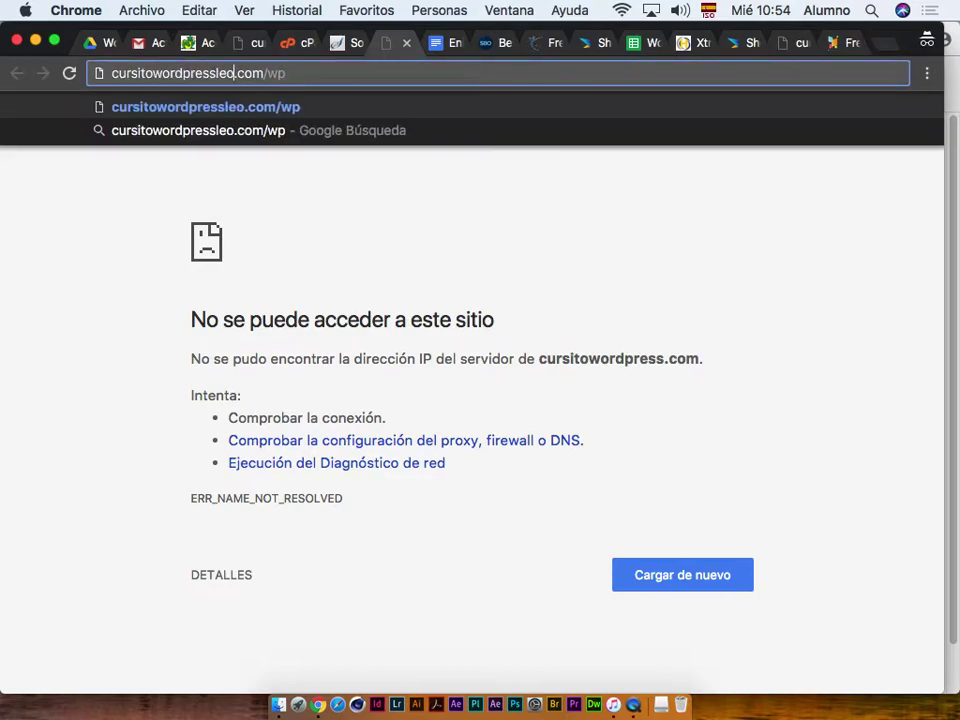
text(-admin)
key(Return)
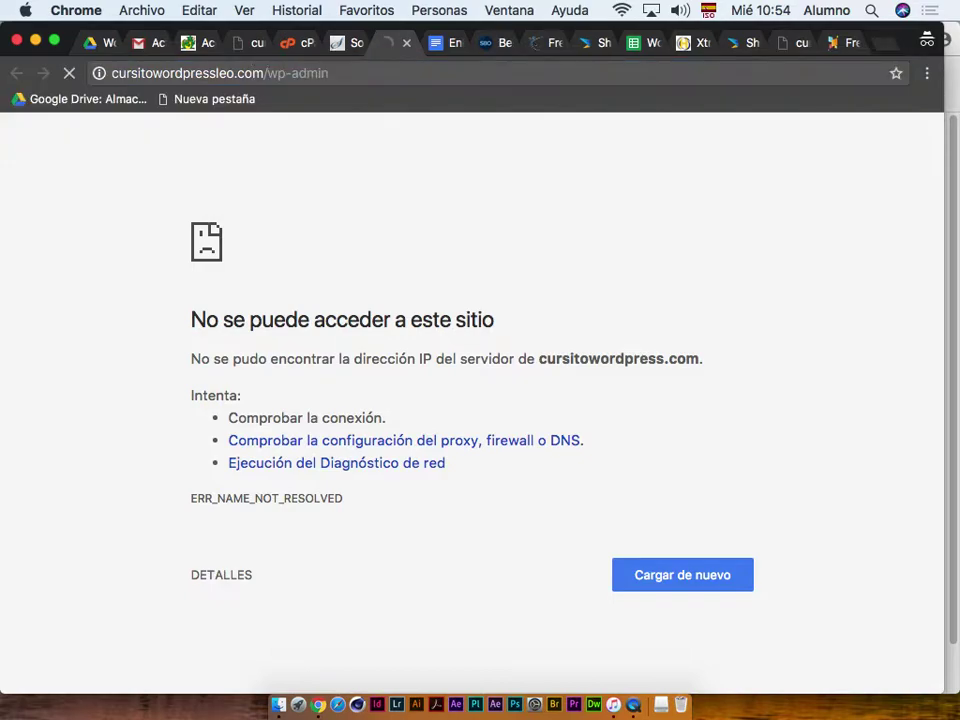
click(347, 44)
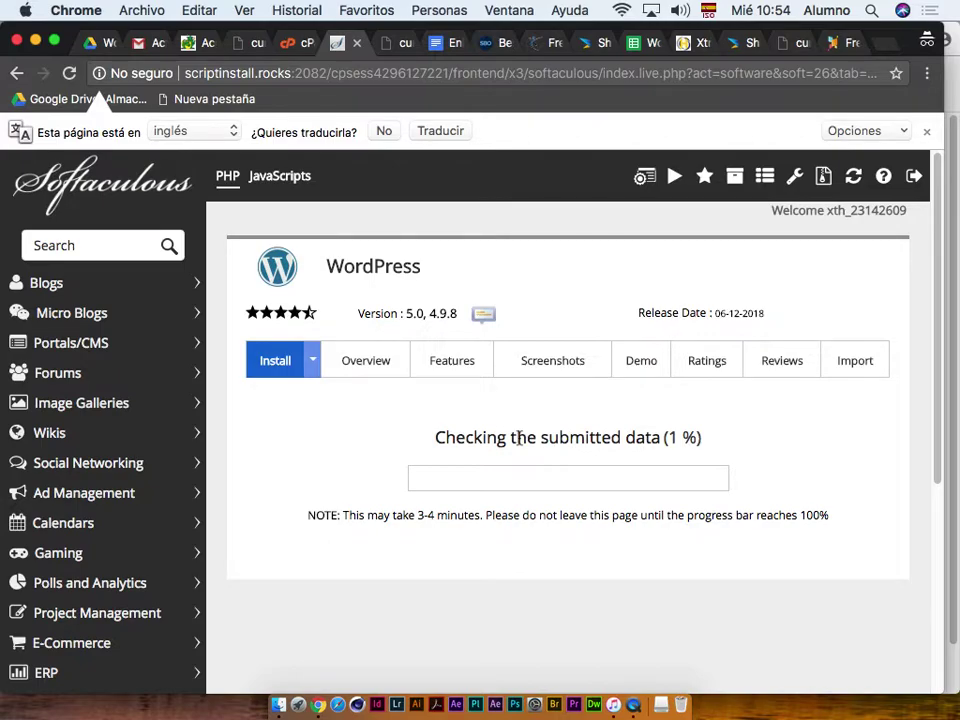
Scroll the stalled Softaculous install page, still stuck at 1 %
mouse_move(937, 414)
mouse_down()
mouse_move(947, 566)
mouse_move(939, 394)
mouse_up()
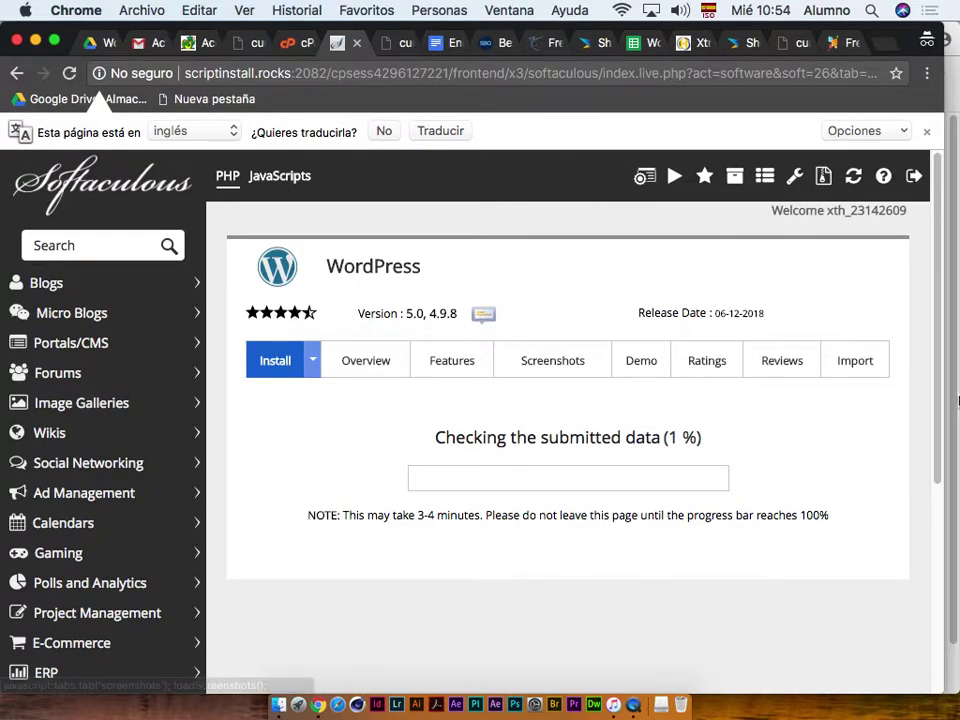
mouse_move(943, 296)
mouse_down()
mouse_move(938, 518)
mouse_move(938, 290)
mouse_up()
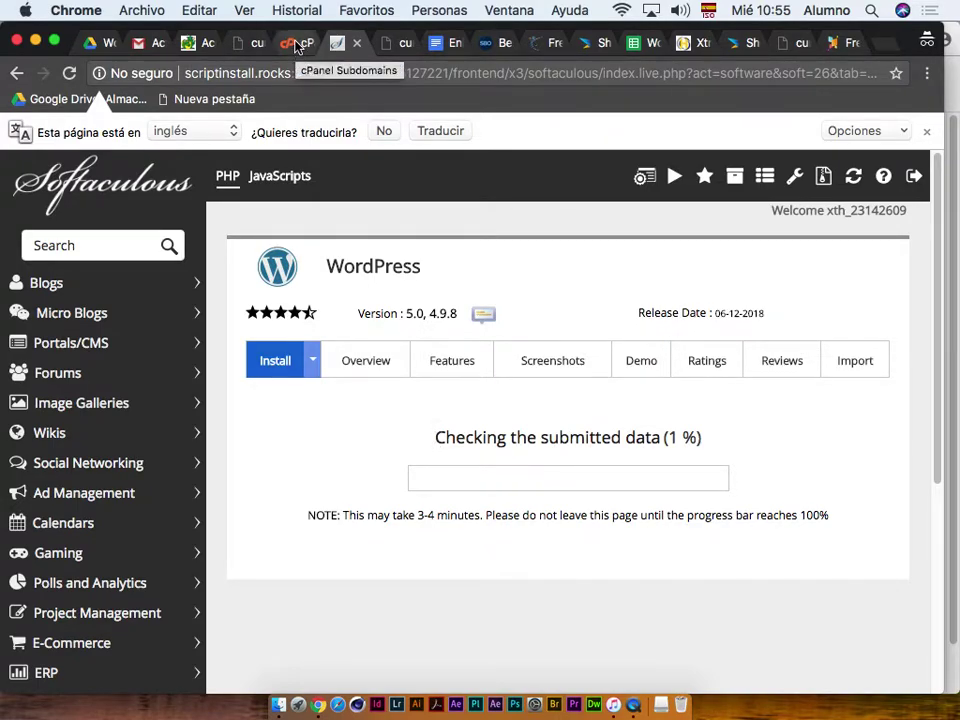
Close the stalled installer and unreachable site tabs and return to the cPanel home page
click(355, 45)
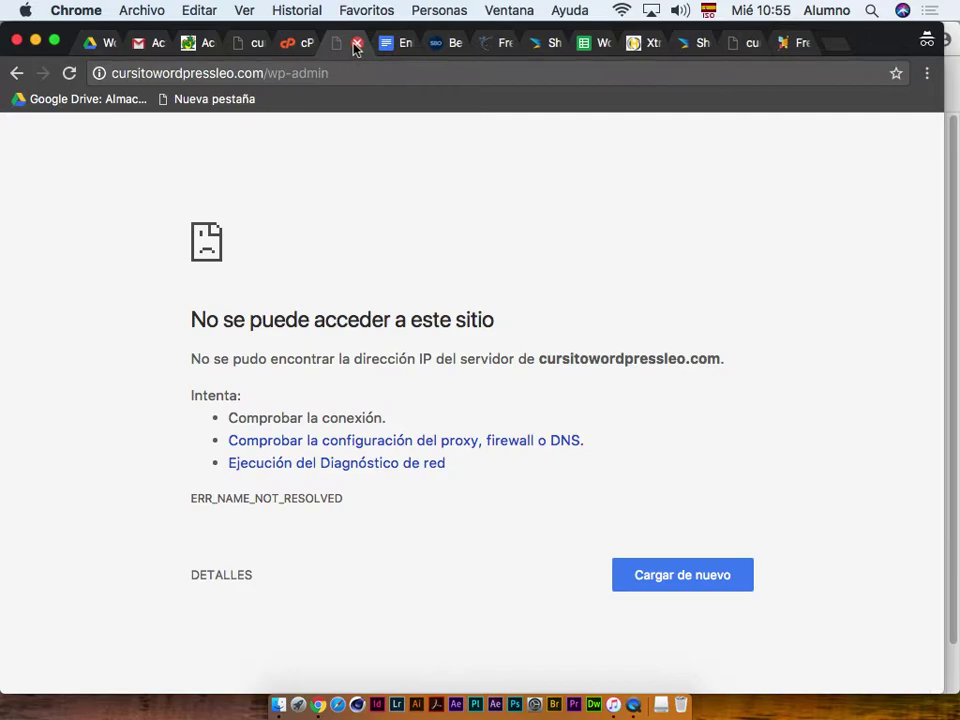
click(355, 45)
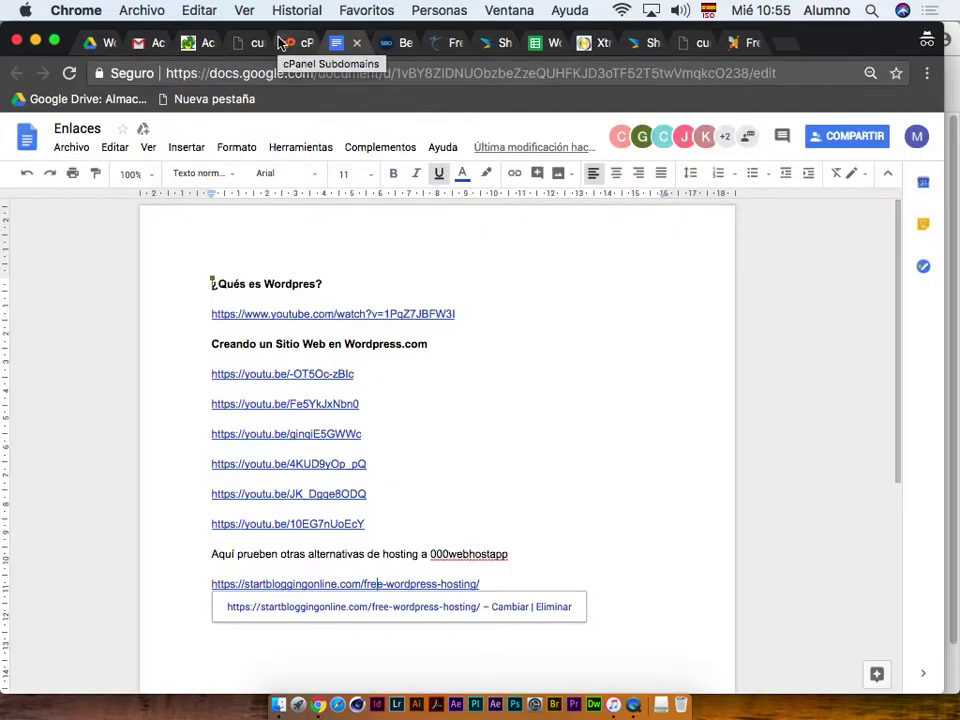
click(293, 42)
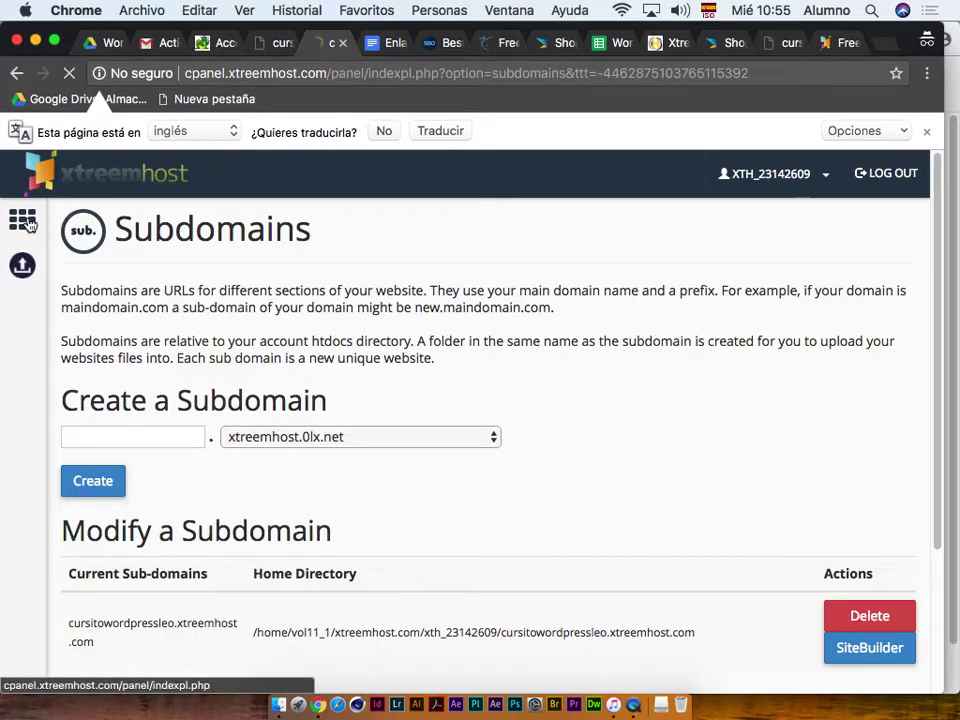
click(20, 167)
drag(937, 208, 937, 585)
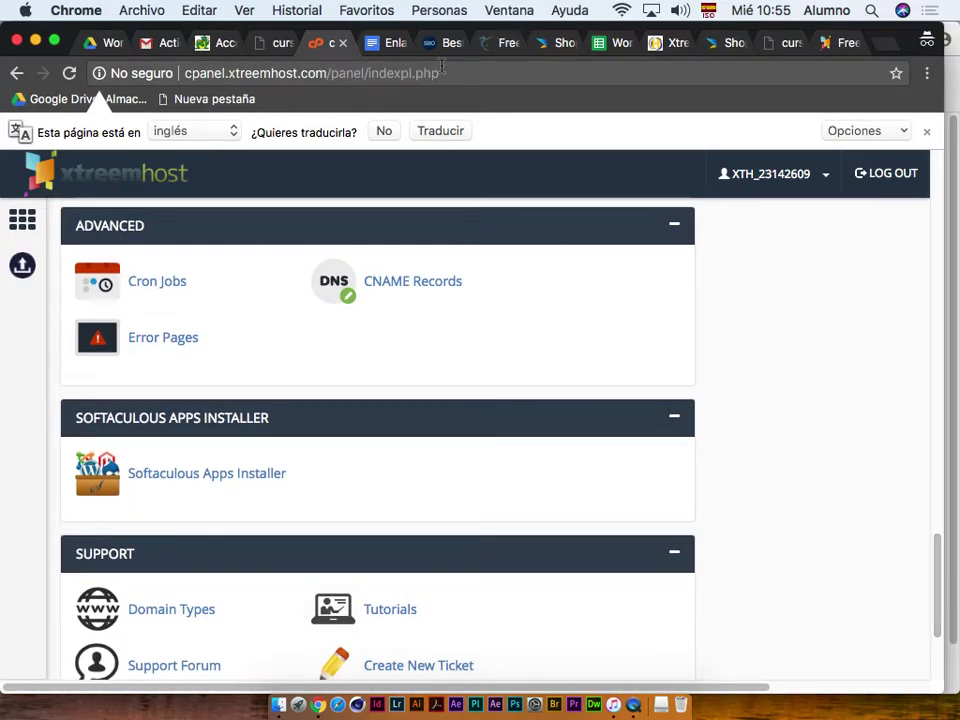
Remove the WordPress installation at cursitowordpress.com/wp from Softaculous Installations, confirming the removal
click(236, 488)
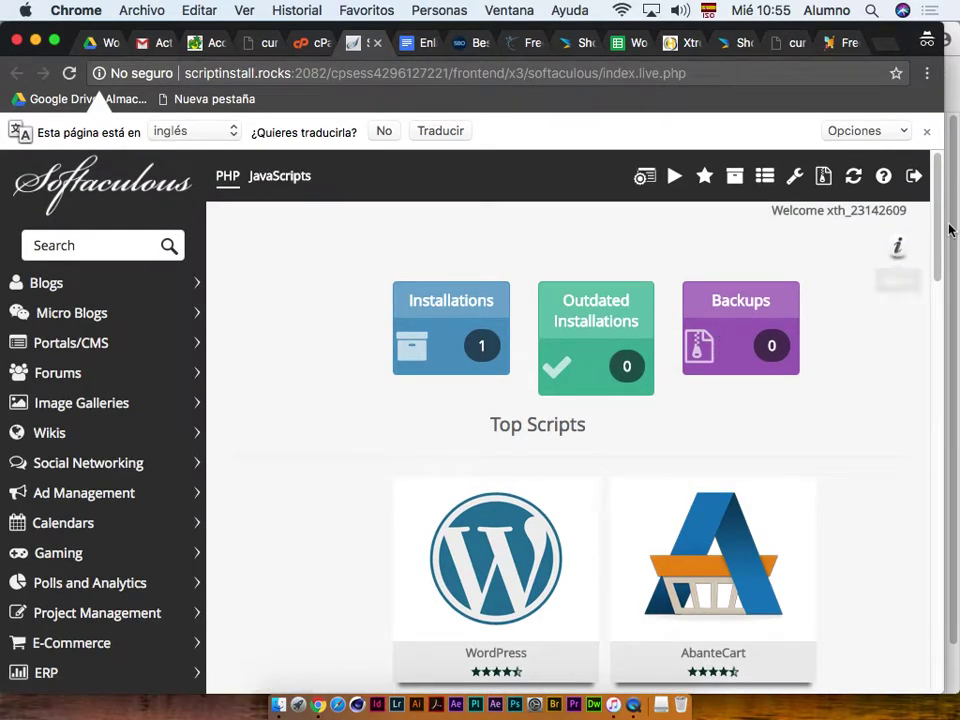
scroll(943, 278, down, 3)
drag(943, 278, 950, 218)
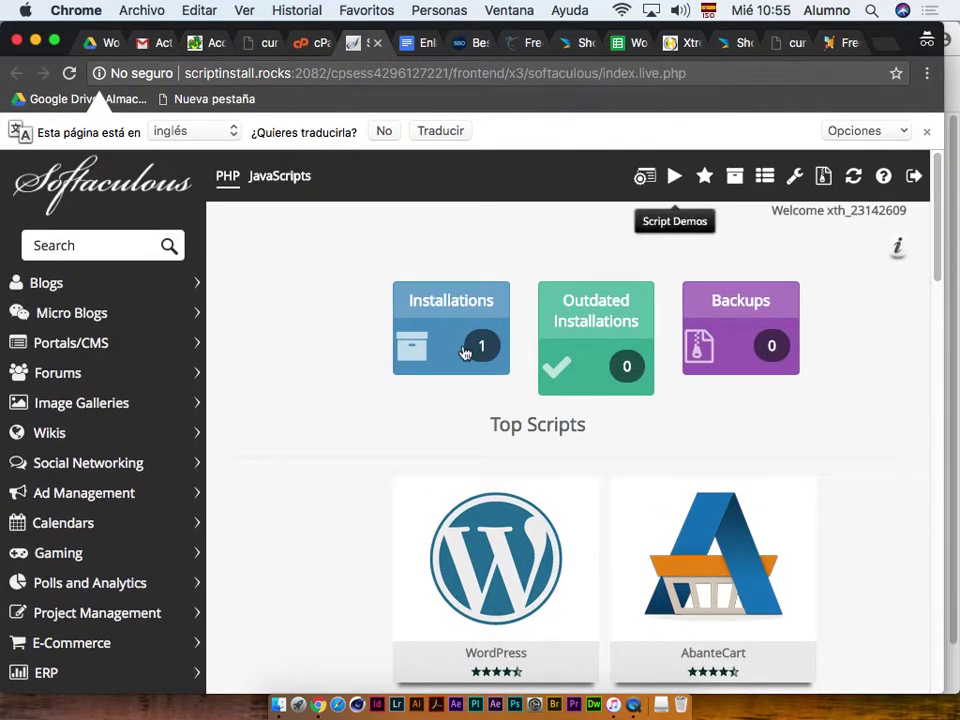
click(436, 345)
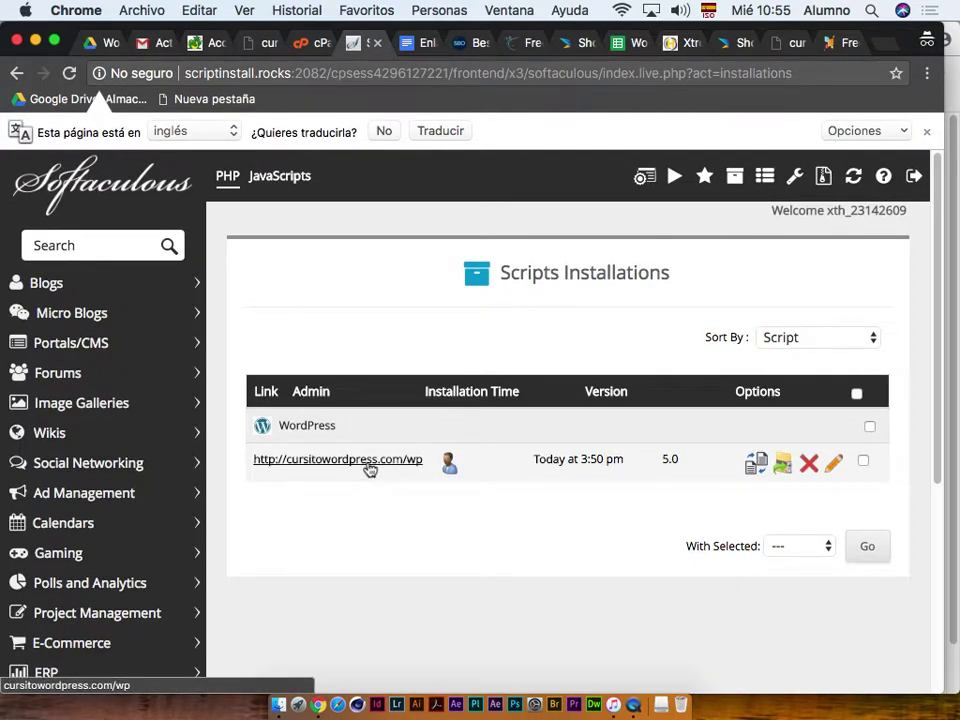
click(809, 466)
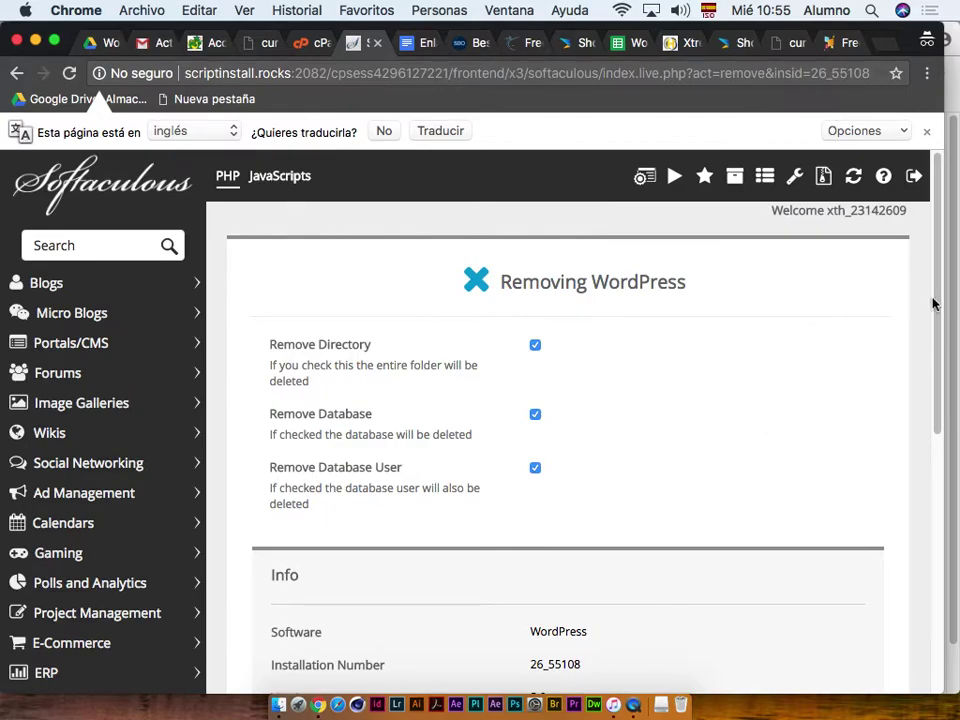
drag(940, 305, 949, 583)
click(550, 492)
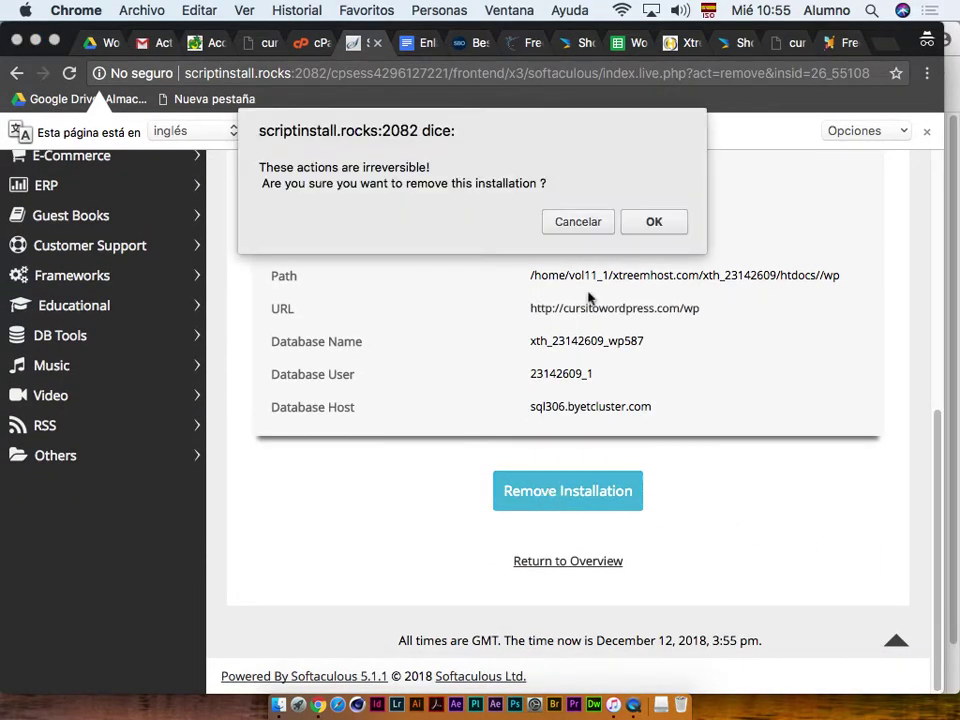
click(642, 224)
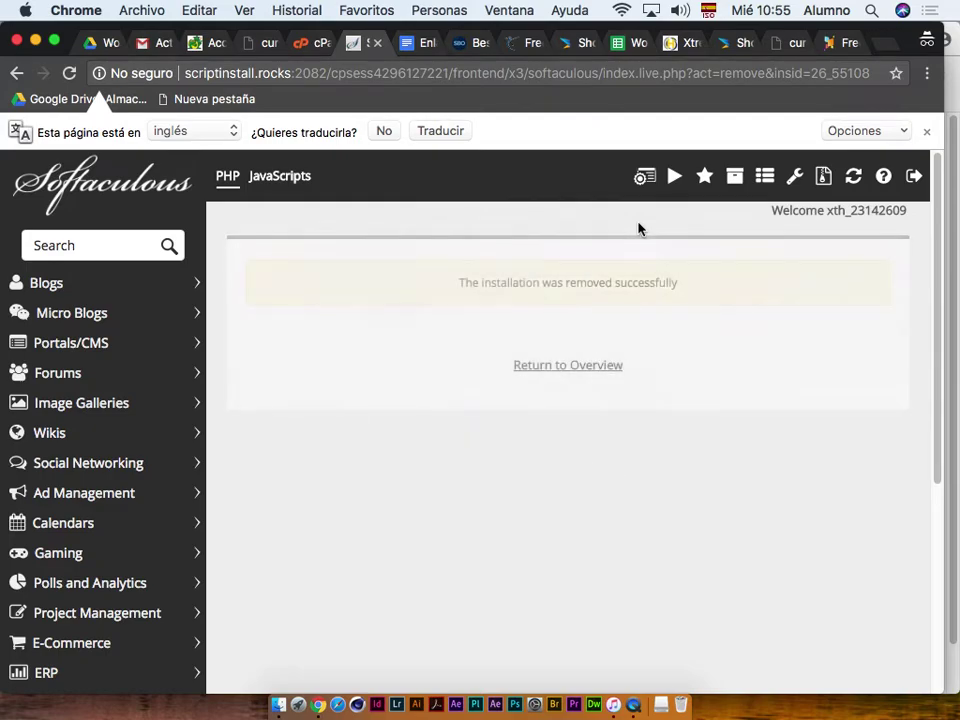
Reopen Softaculous from cPanel and start a new WordPress install for cursitowordpressleo.xtreemhost.com
click(601, 367)
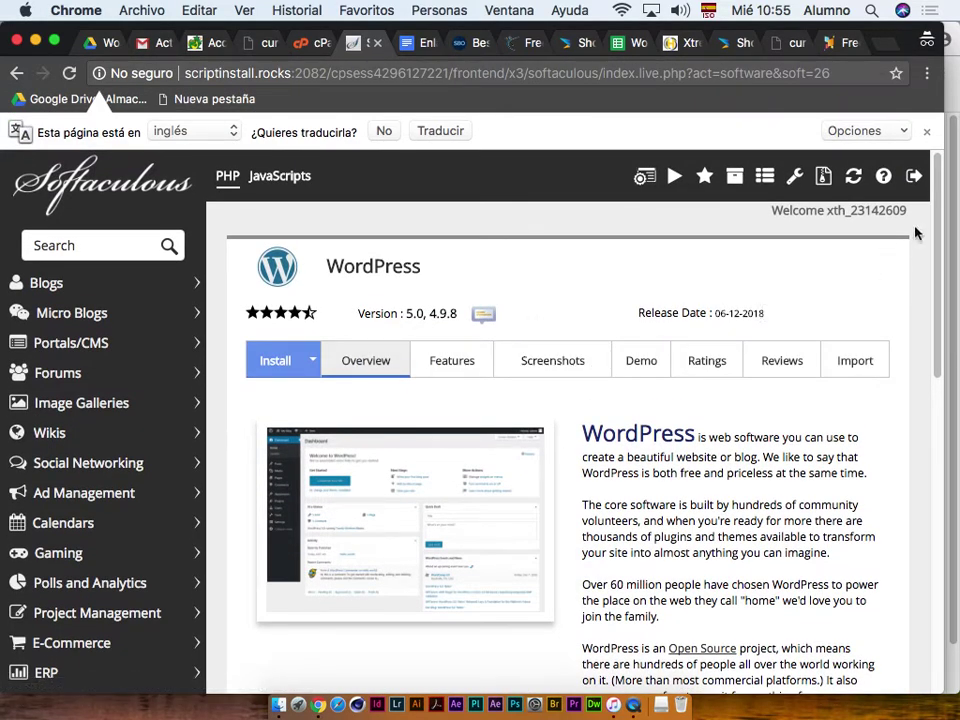
mouse_move(932, 212)
mouse_down()
mouse_move(933, 395)
mouse_move(933, 190)
mouse_move(930, 253)
mouse_move(920, 200)
mouse_move(934, 274)
mouse_move(930, 215)
mouse_up()
click(378, 44)
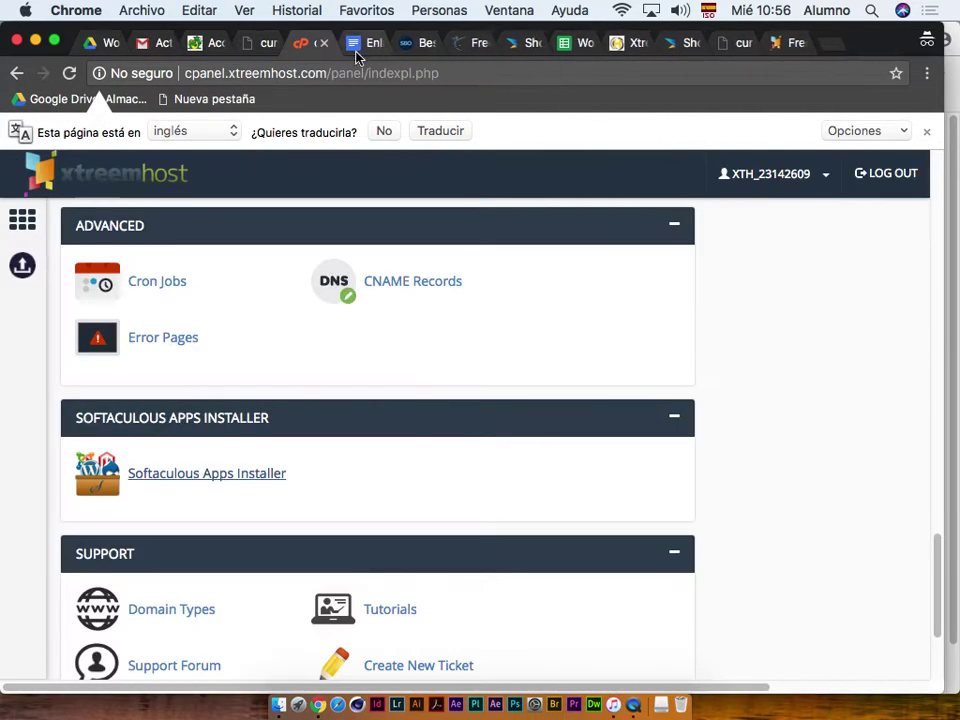
click(184, 477)
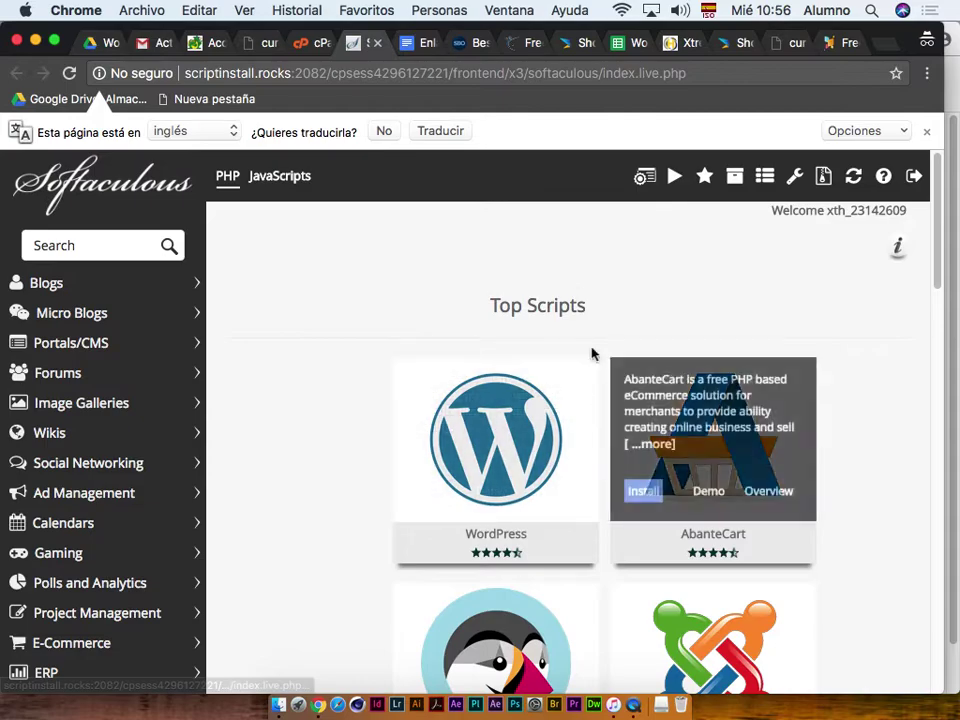
mouse_move(936, 261)
mouse_down()
mouse_move(940, 295)
mouse_move(943, 255)
mouse_up()
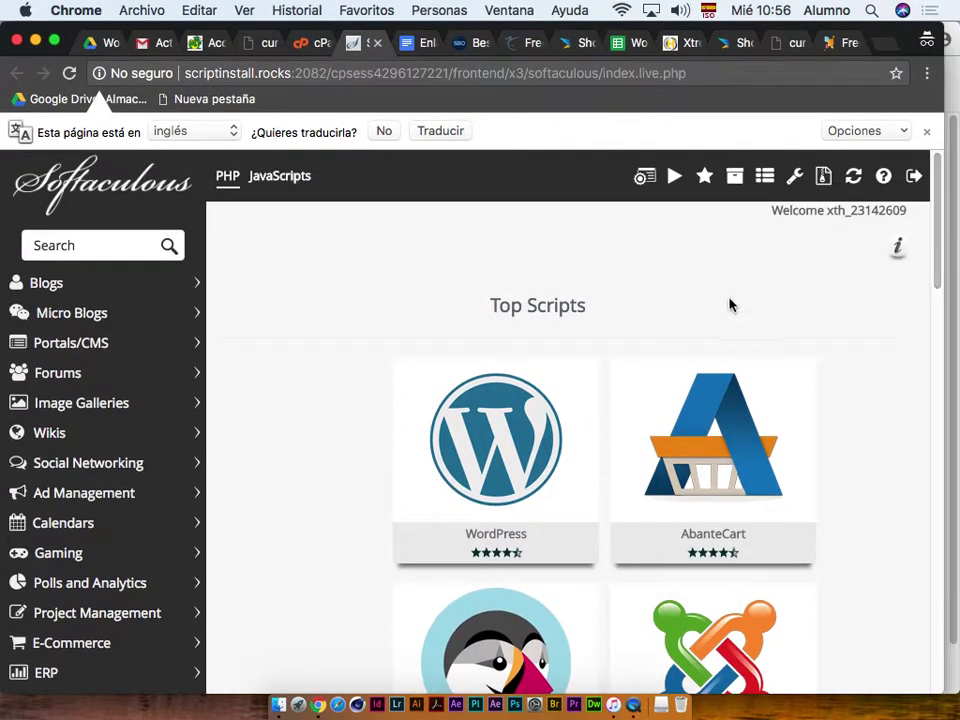
click(424, 490)
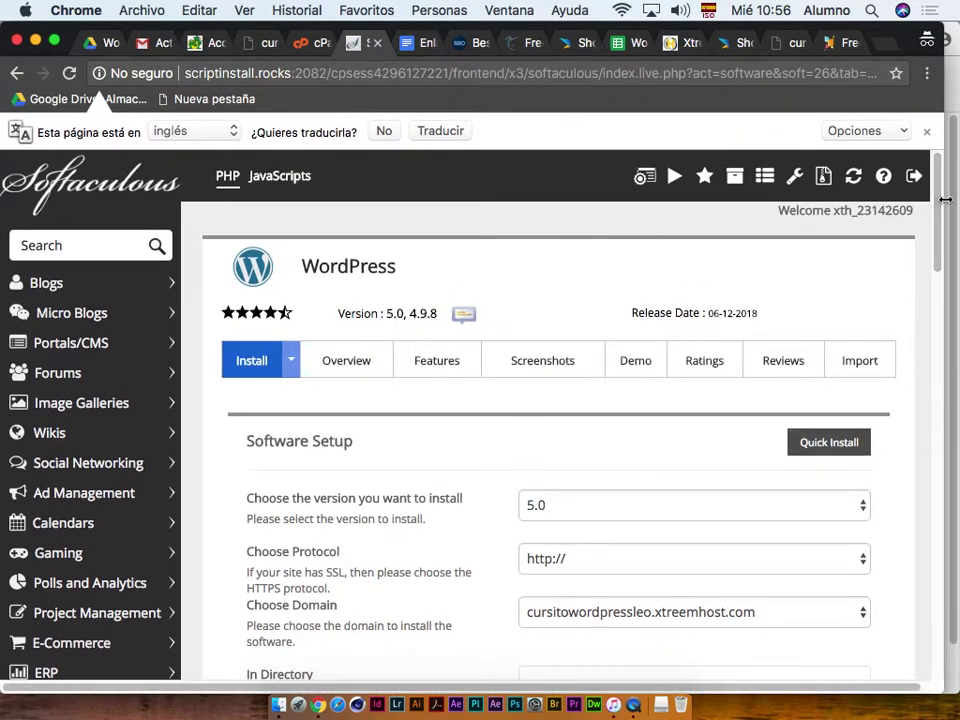
Replace the default site name My Blog with Cursito Wordpress Leo
drag(939, 210, 939, 275)
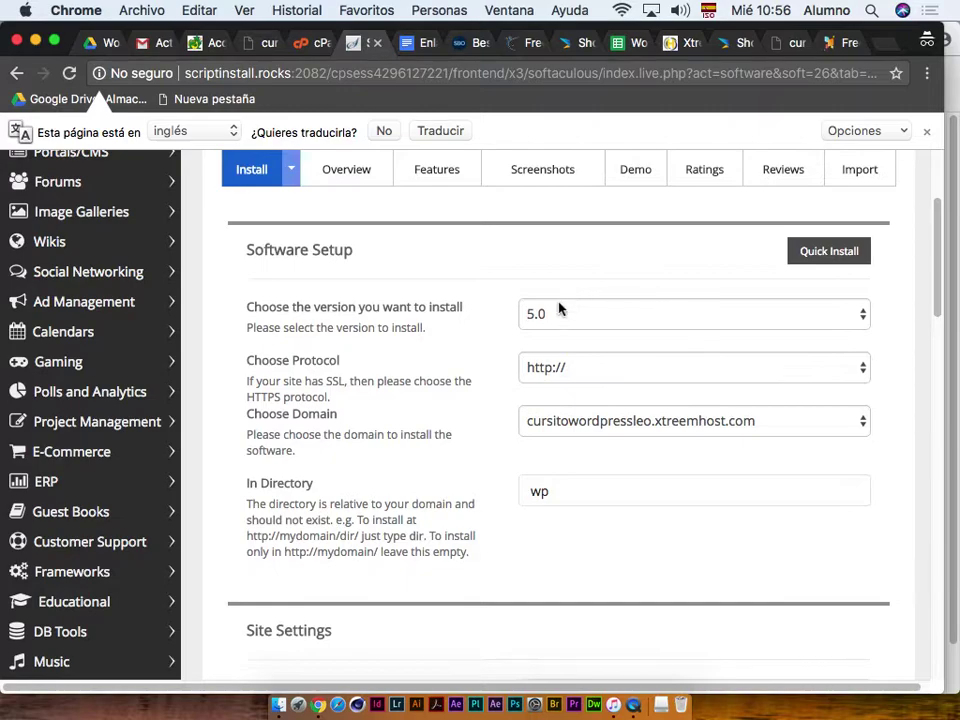
click(604, 379)
click(561, 429)
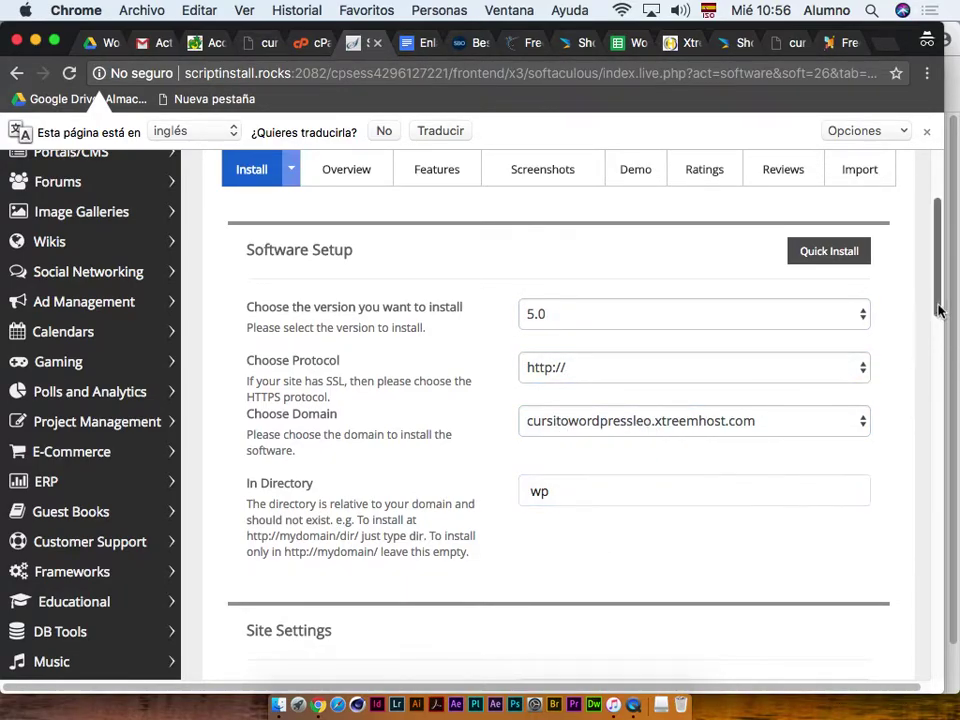
drag(937, 300, 939, 379)
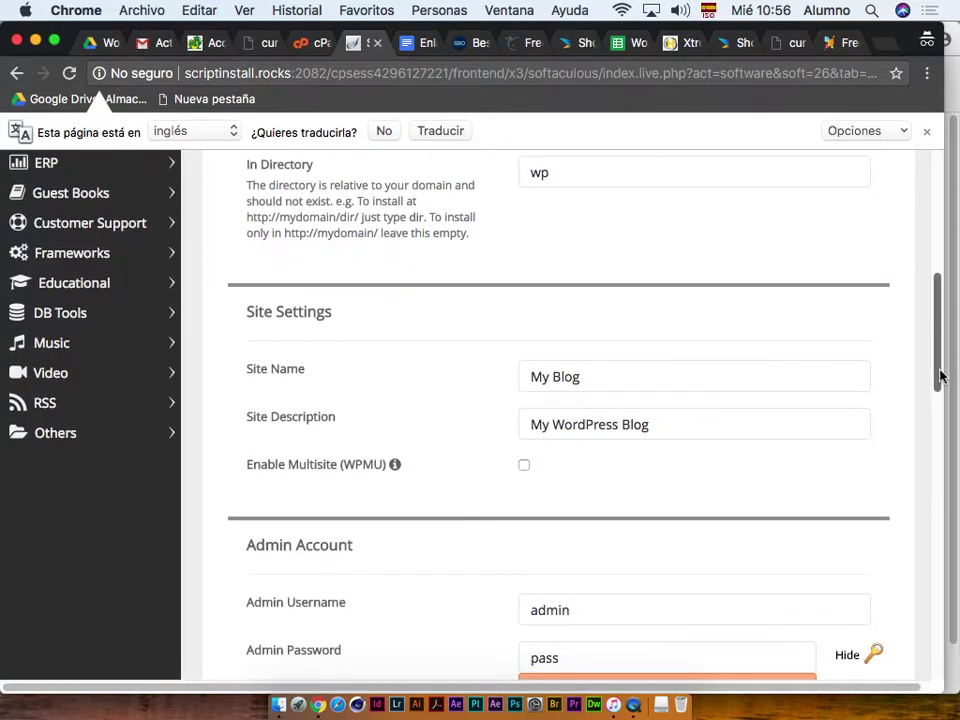
click(575, 420)
click(599, 377)
triple_click(599, 377)
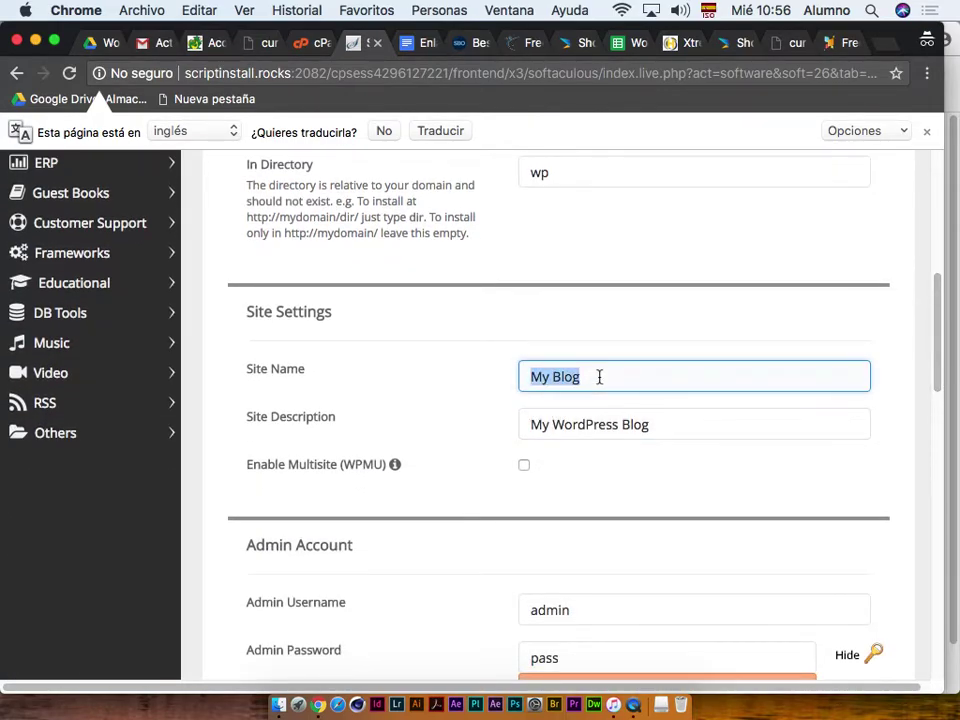
text(Cursito Wordpress Leo)
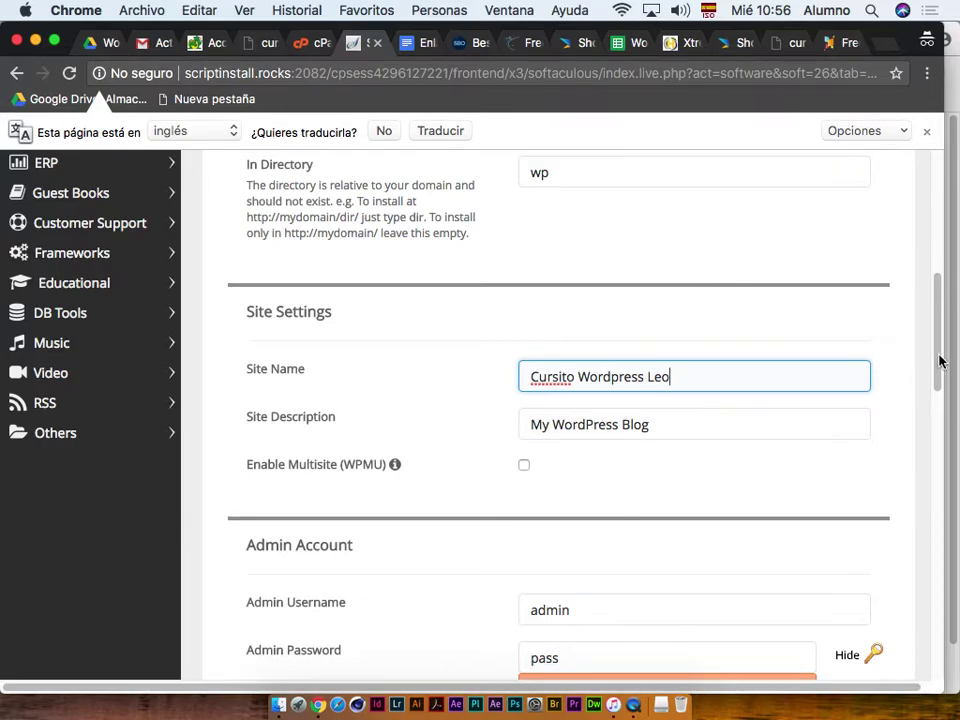
Enter the new admin username and admin password
drag(938, 360, 938, 418)
double_click(573, 386)
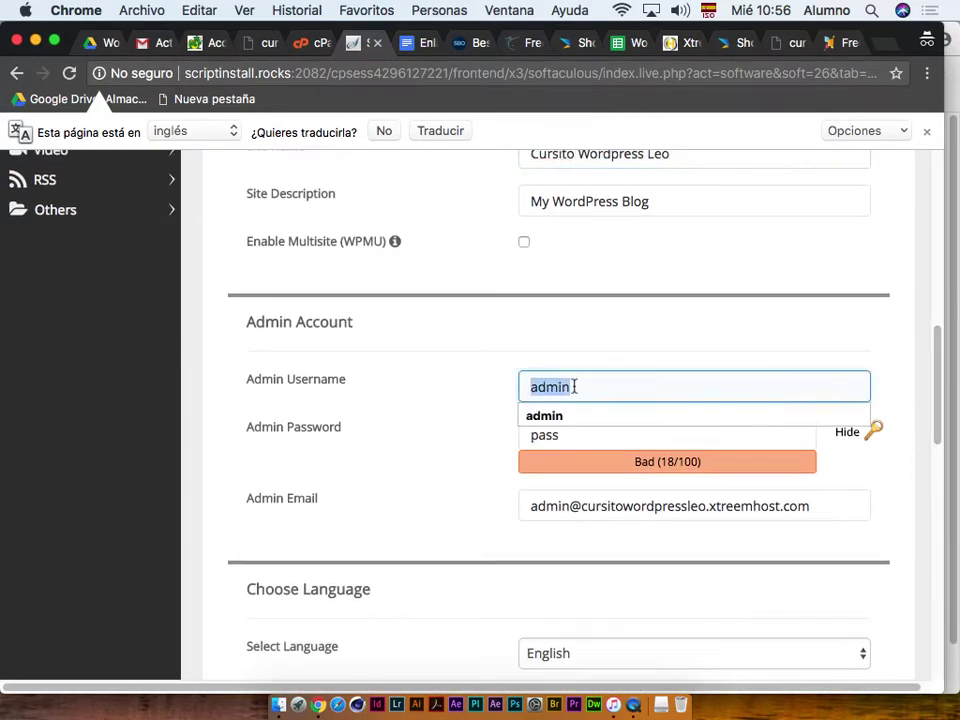
key(Tab)
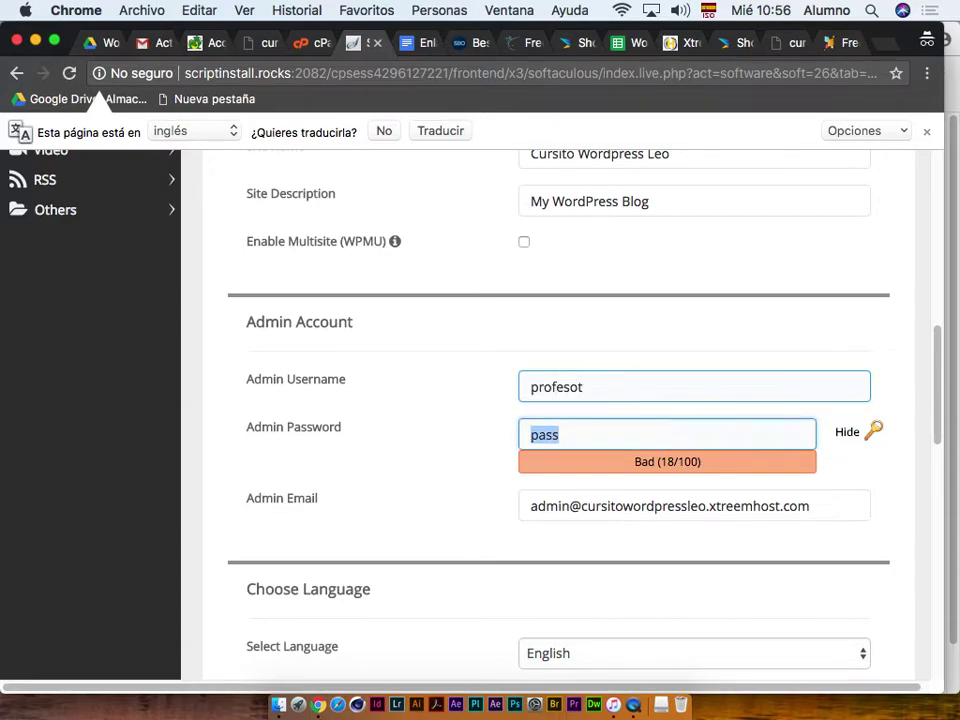
click(620, 381)
key(Tab)
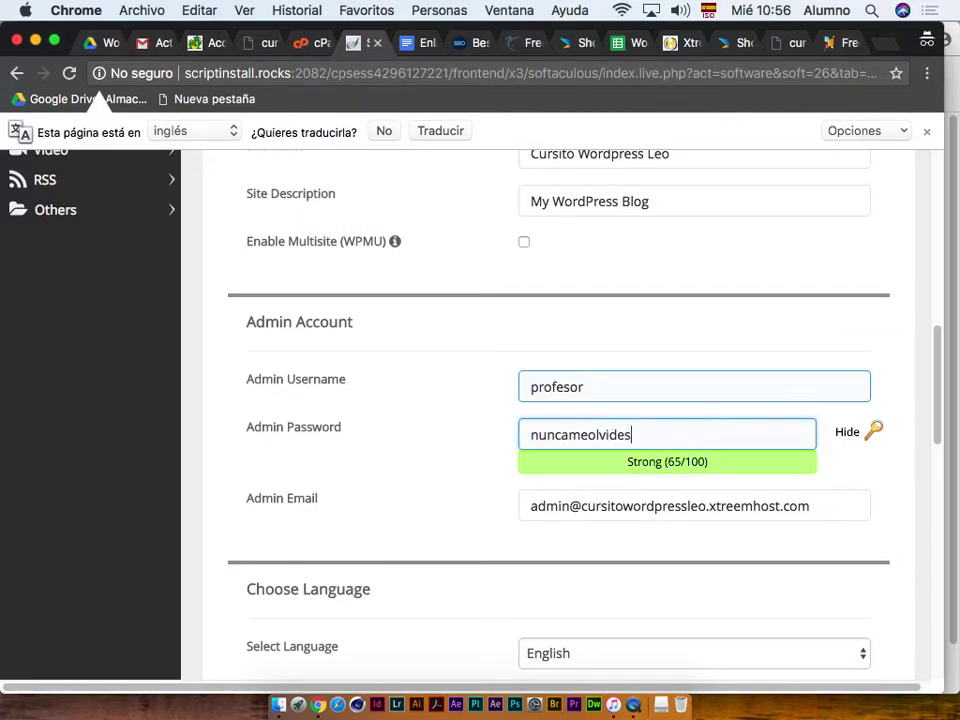
Enter the admin e-mail, set the language to Spanish, and select the Writee theme
drag(939, 388, 945, 428)
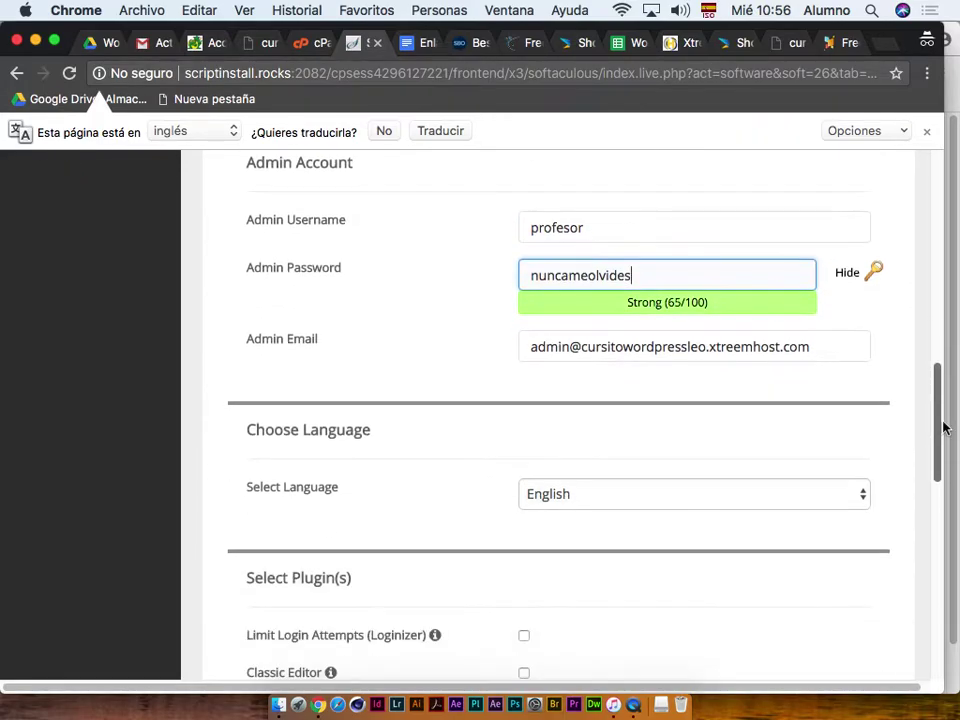
triple_click(671, 357)
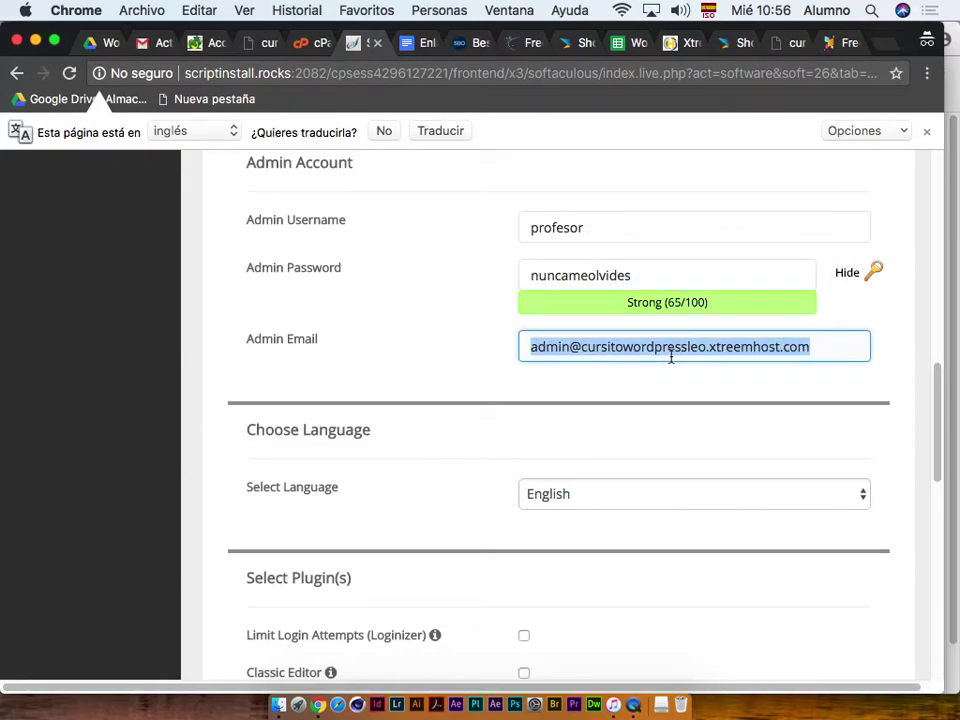
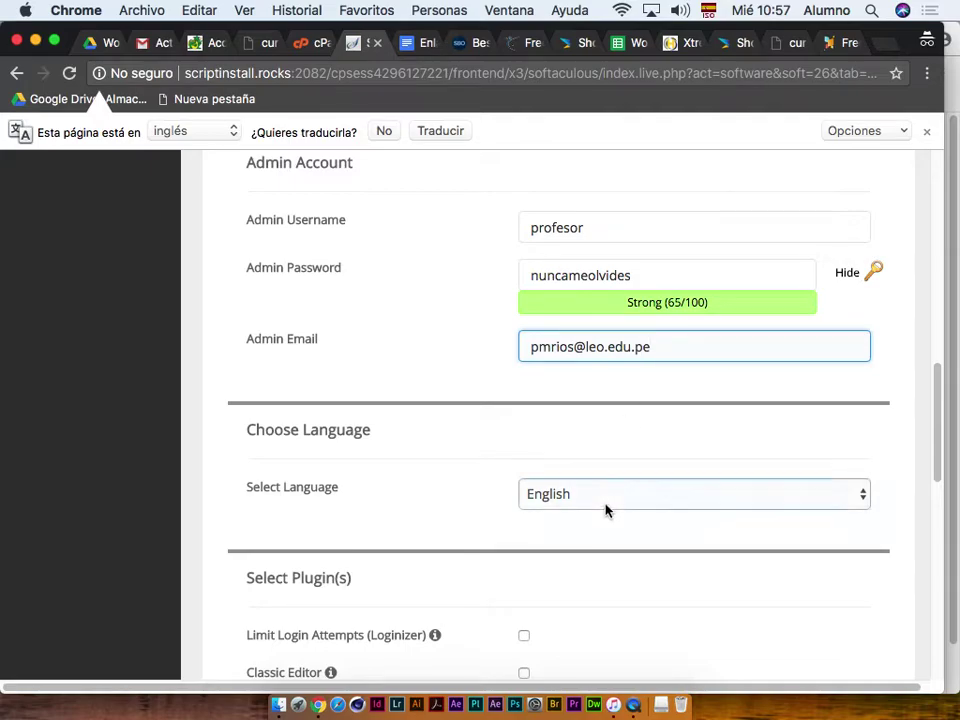
click(606, 503)
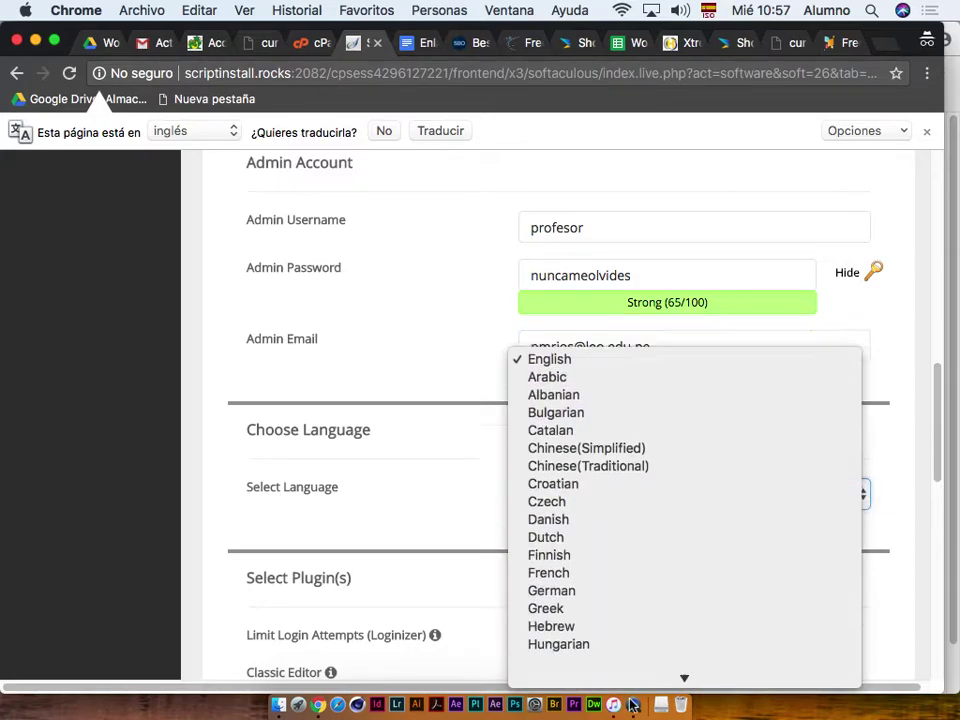
scroll(559, 534, down, 5)
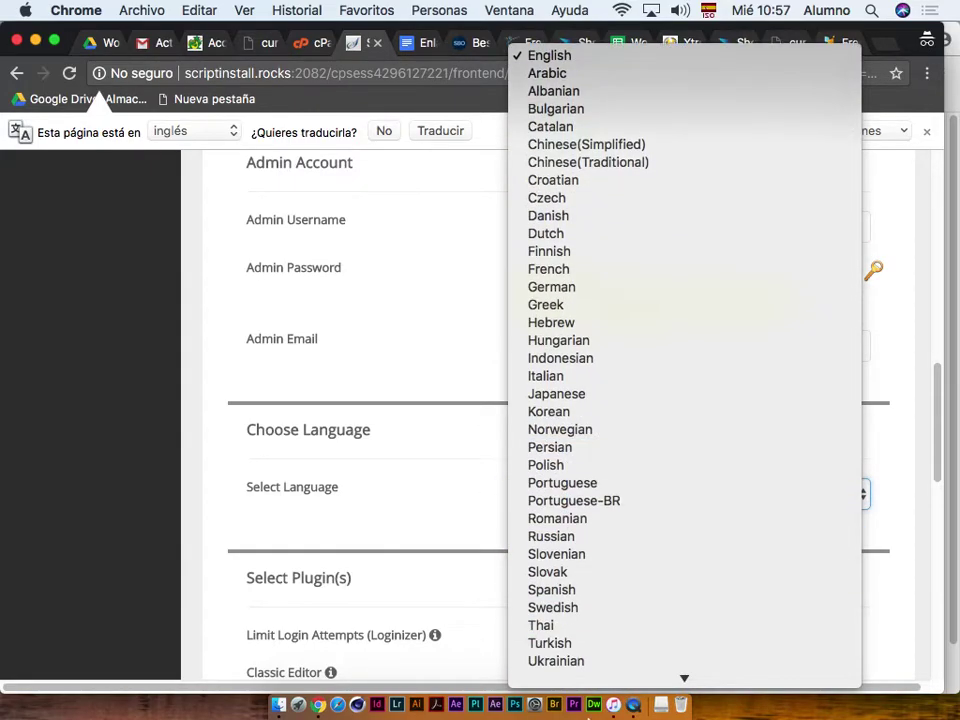
click(574, 568)
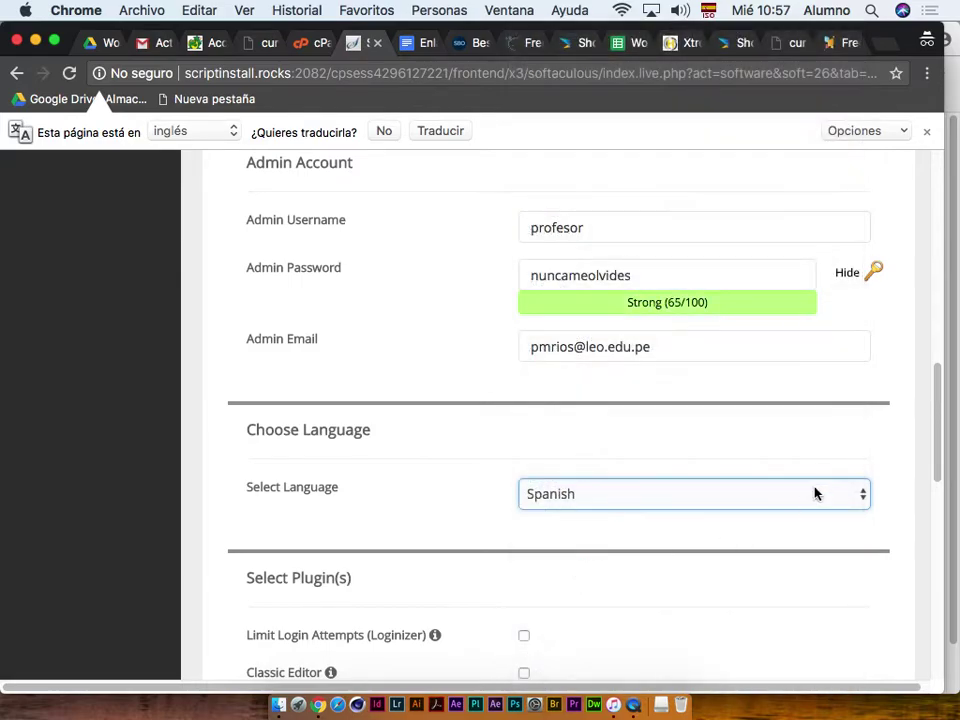
drag(933, 405, 936, 561)
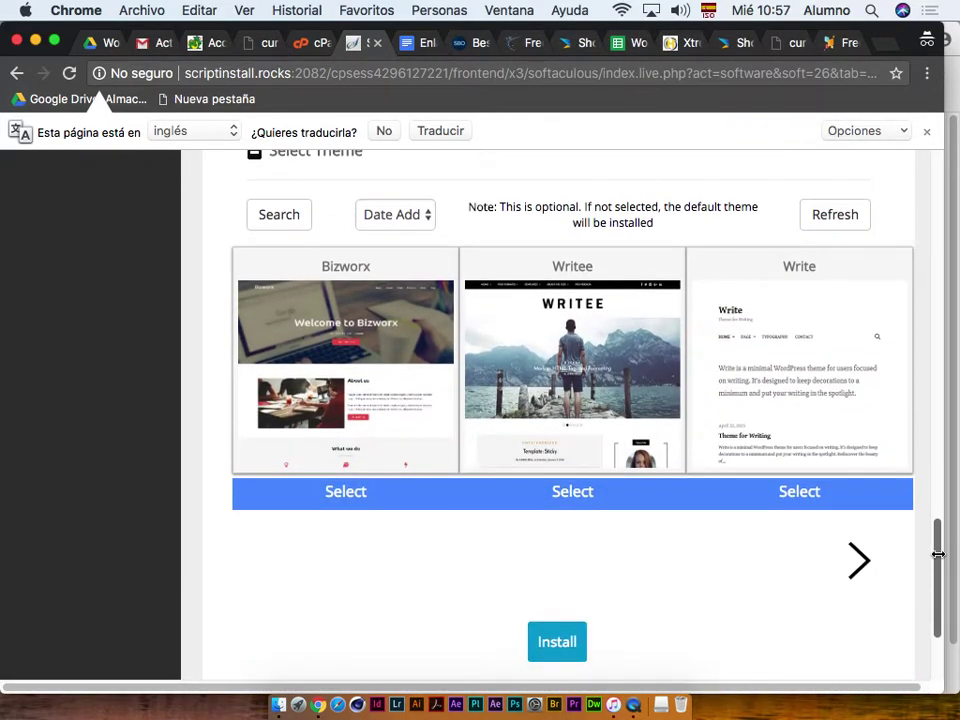
click(570, 494)
Install WordPress at cursitowordpressleo.xtreemhost.com/wp and open its wp-admin URL in a new tab
click(557, 644)
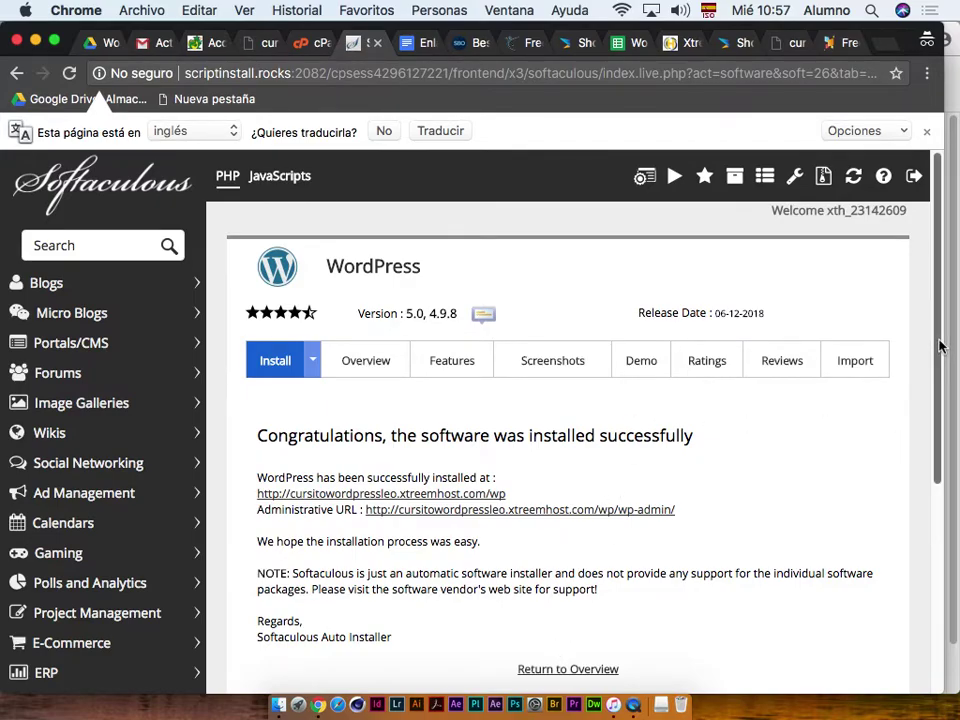
mouse_move(940, 346)
mouse_down()
mouse_move(943, 480)
mouse_move(943, 364)
mouse_up()
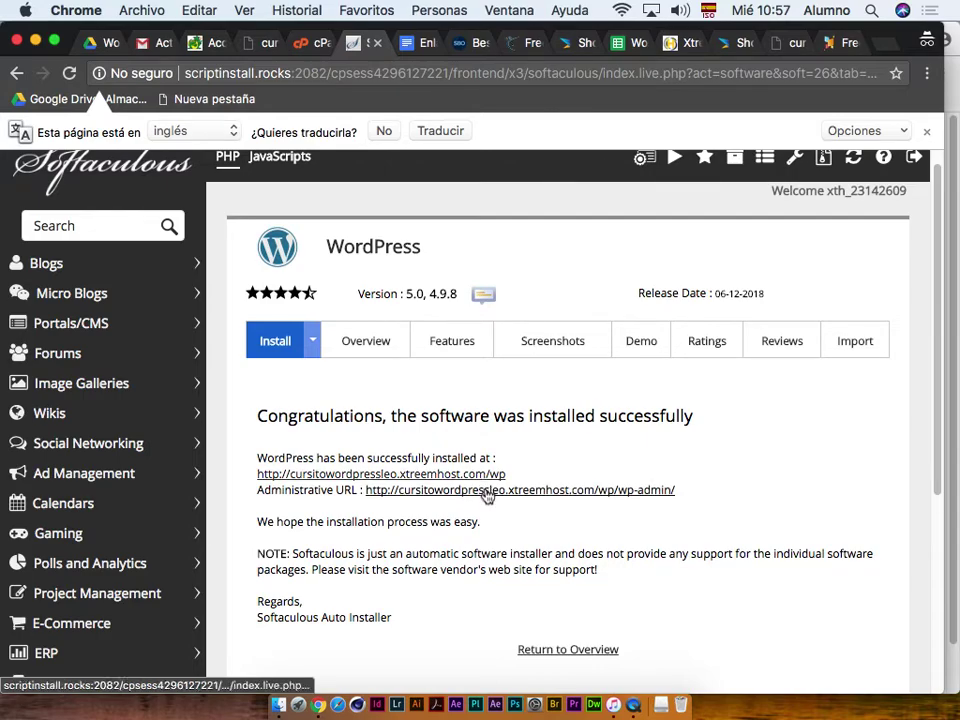
super+click(484, 493)
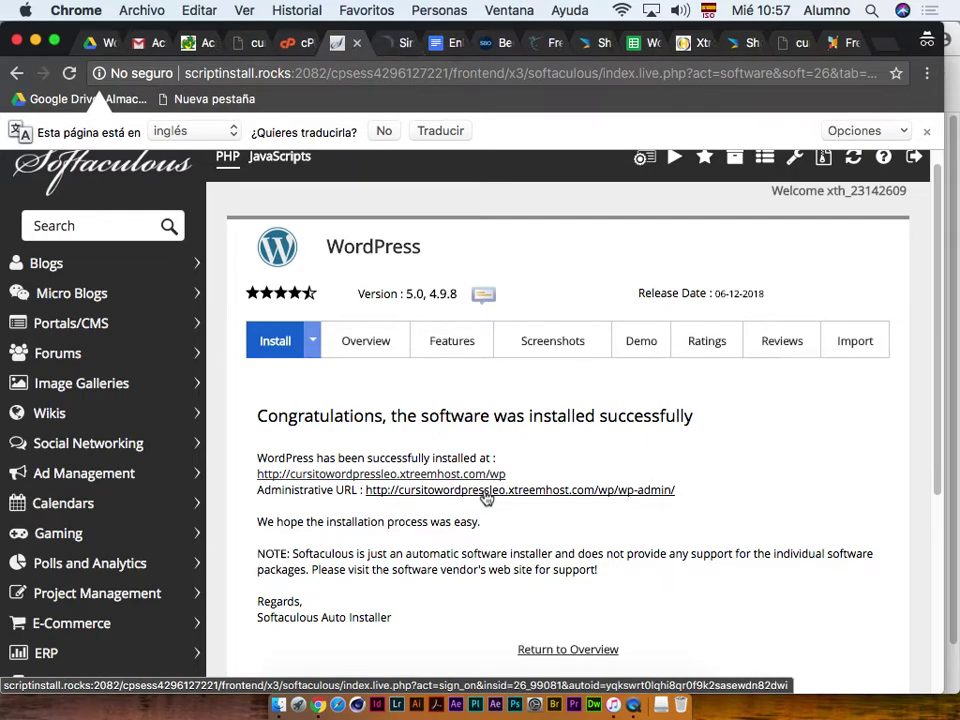
Switch to the wp-admin tab showing the Cursito Wordpress Leo dashboard and select the wp part of its URL
click(391, 46)
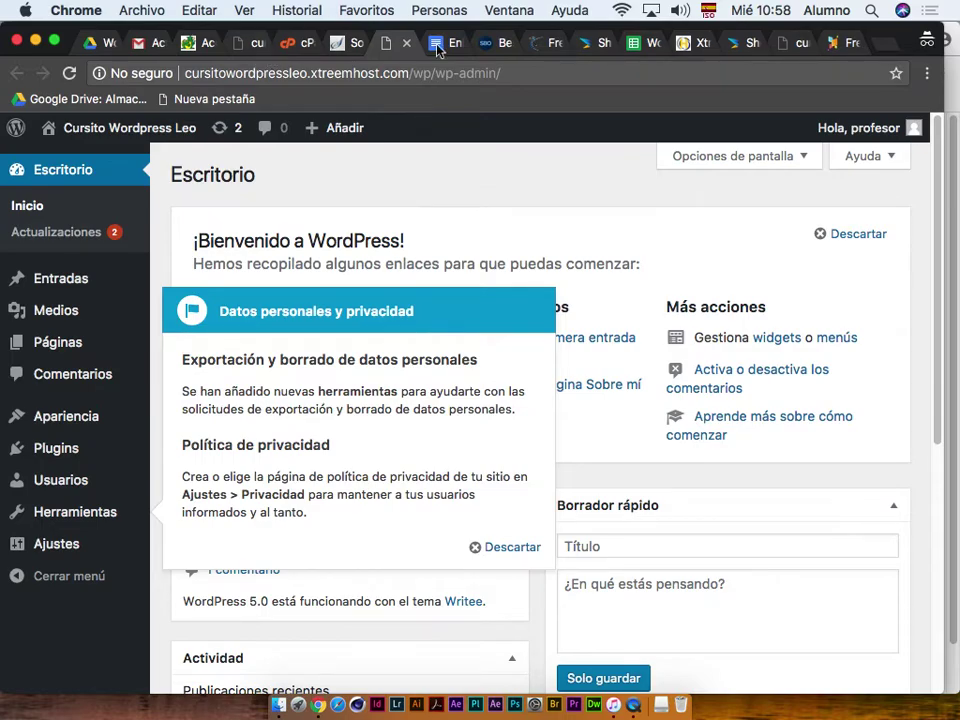
click(413, 72)
double_click(420, 73)
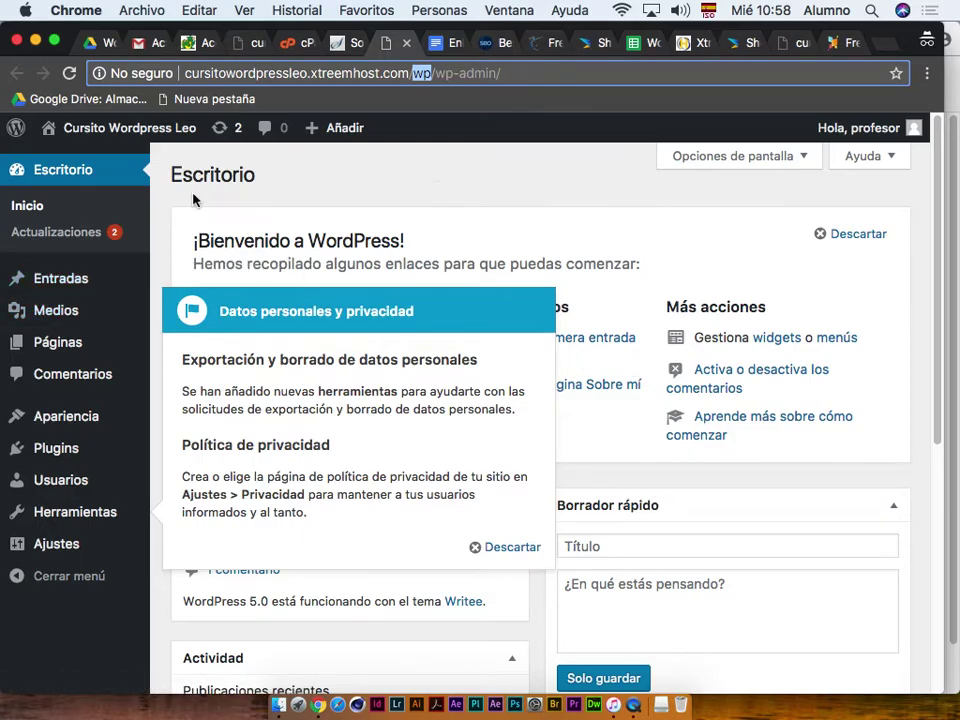
Open the Cursito Wordpress Leo front page from the admin bar in a new tab and view it
right_click(78, 160)
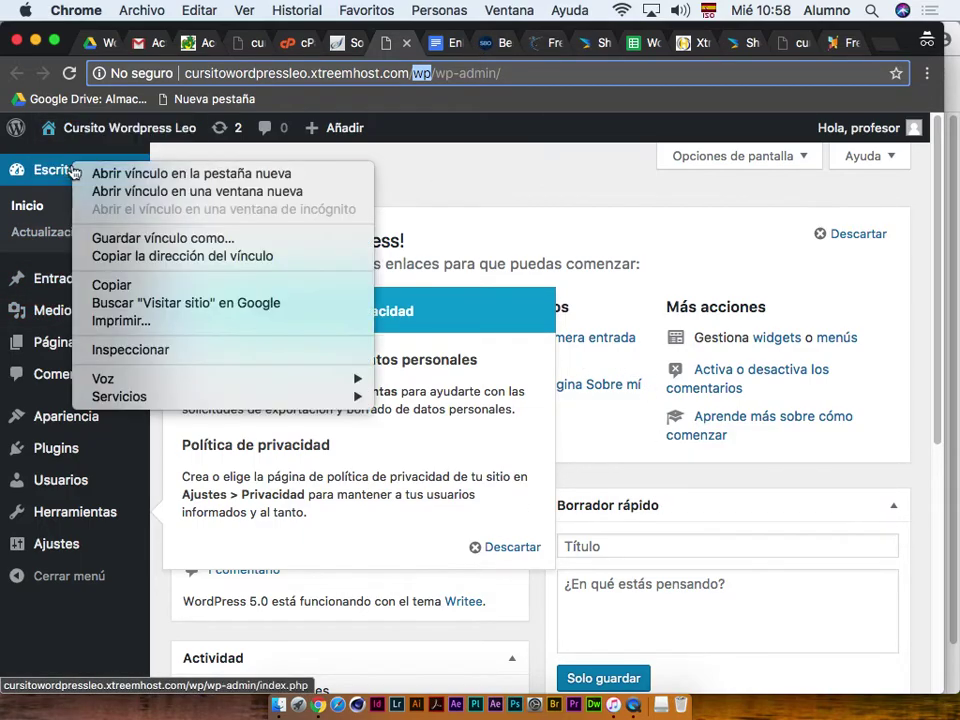
right_click(101, 136)
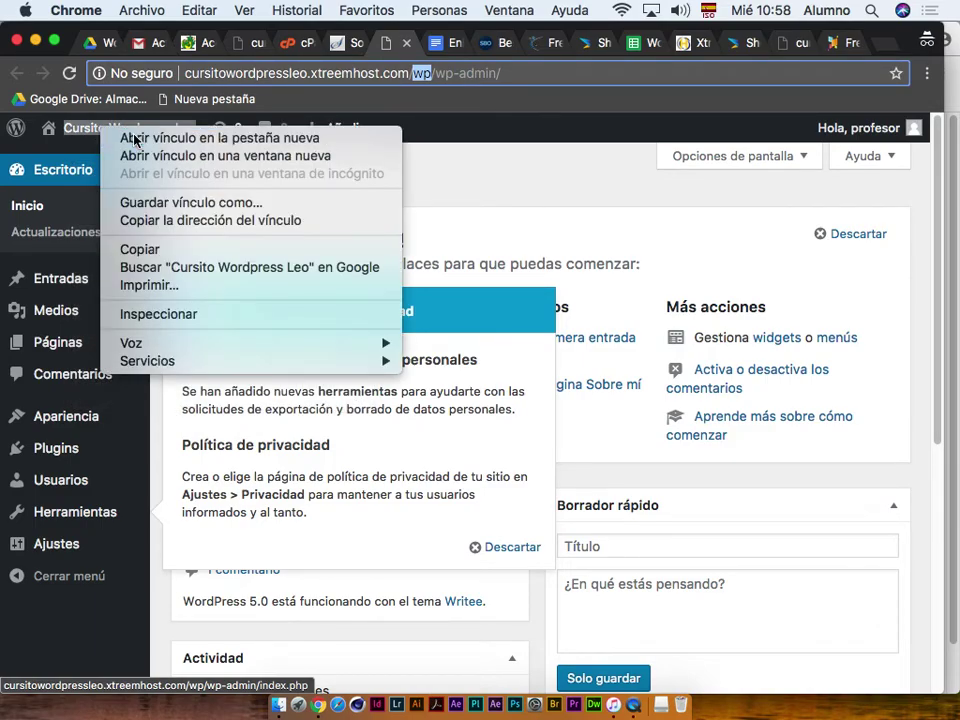
click(136, 141)
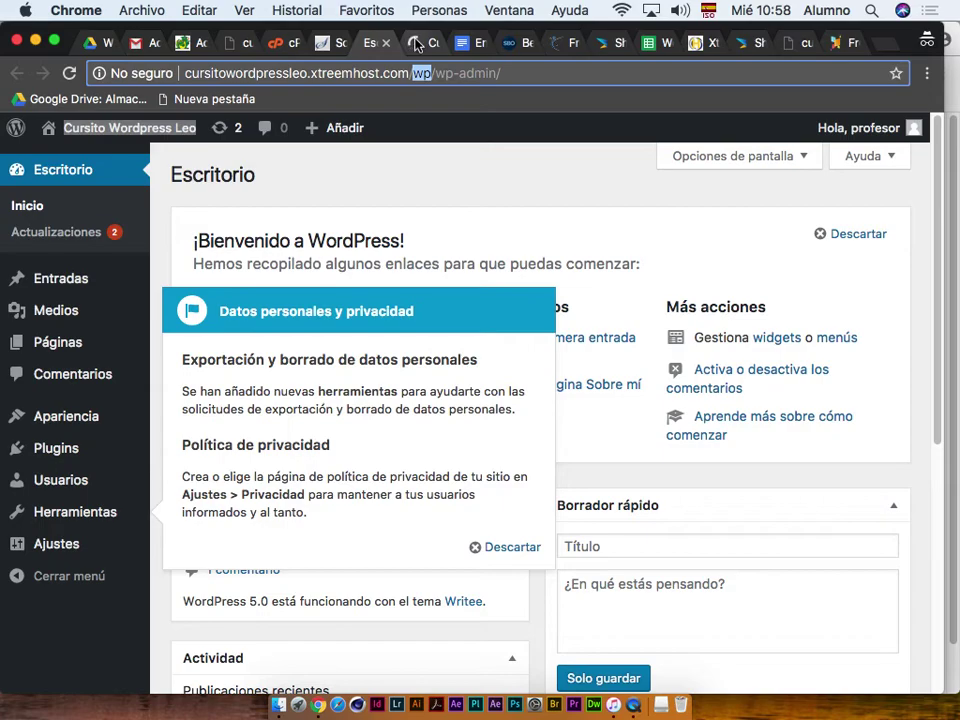
click(416, 43)
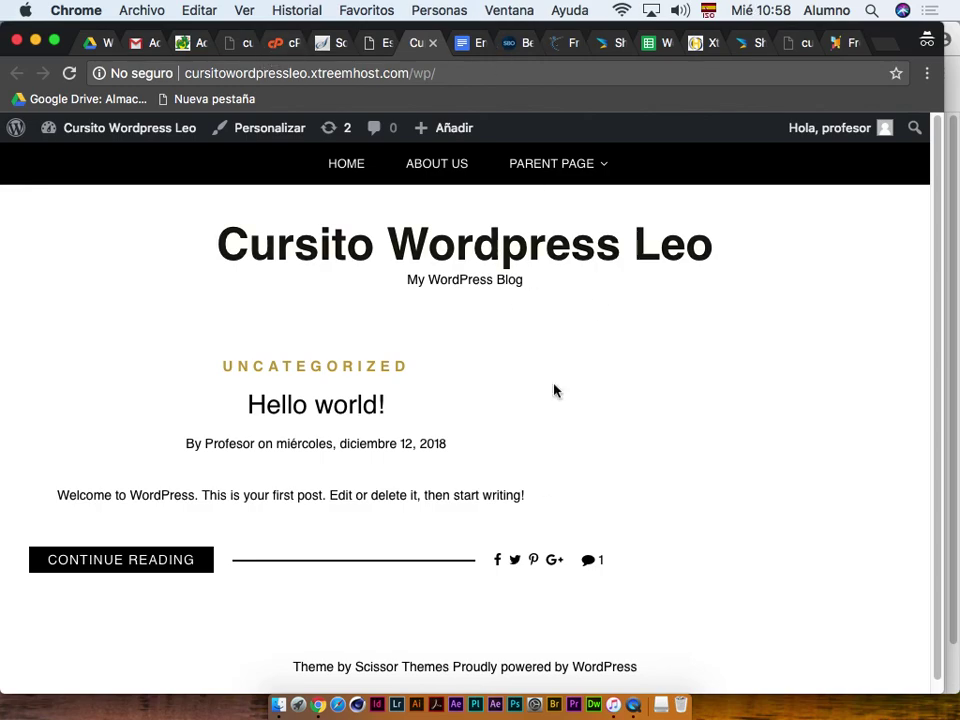
click(633, 706)
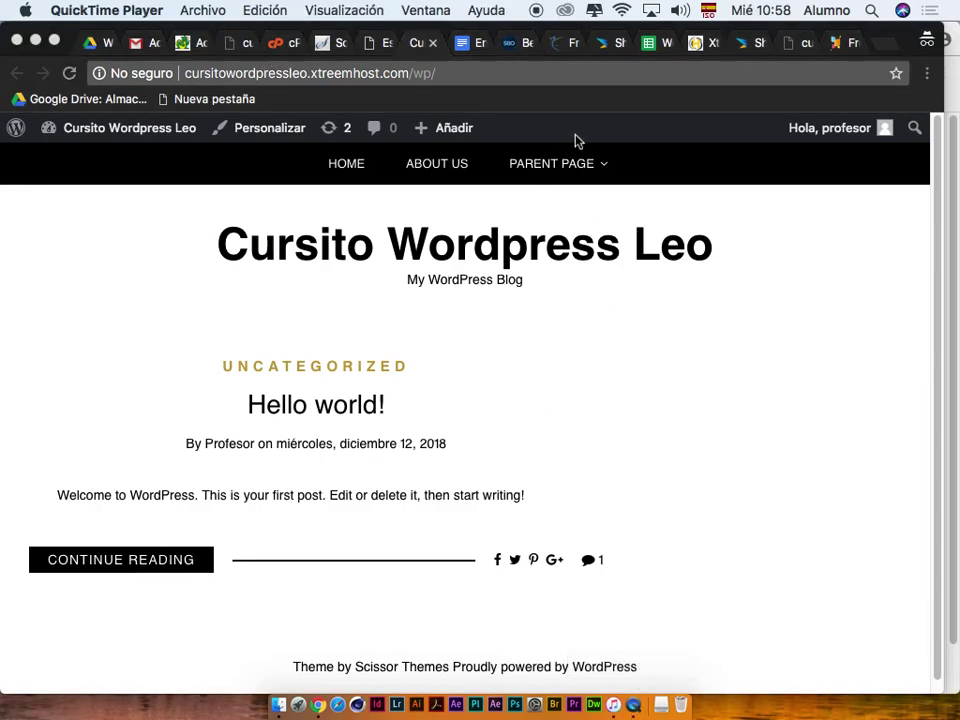